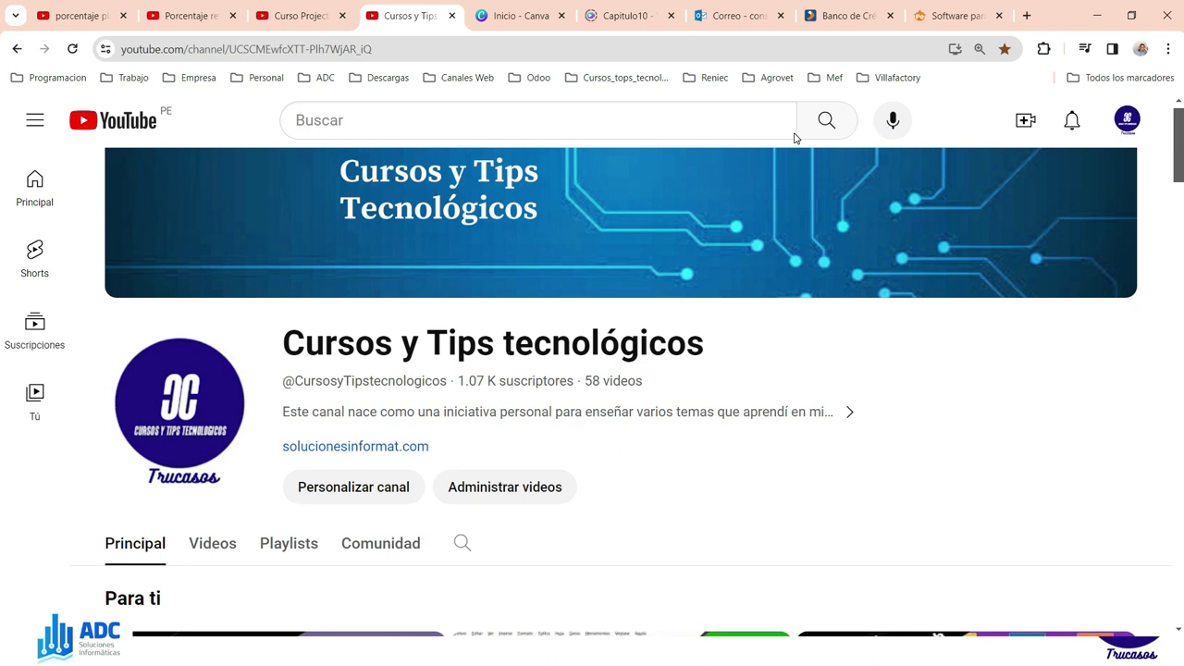
# Step: Browse the channel's page down to the Gestión de Proyectos playlist
pyautogui.scroll(-6, 794, 136)
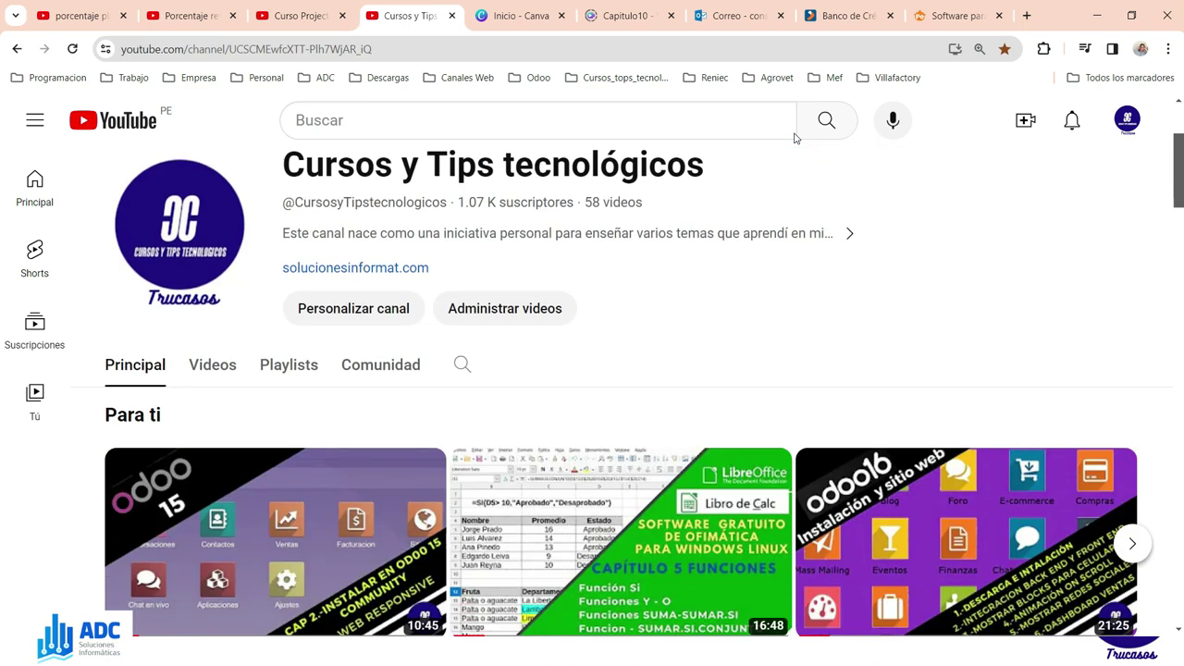
pyautogui.scroll(-5, 794, 136)
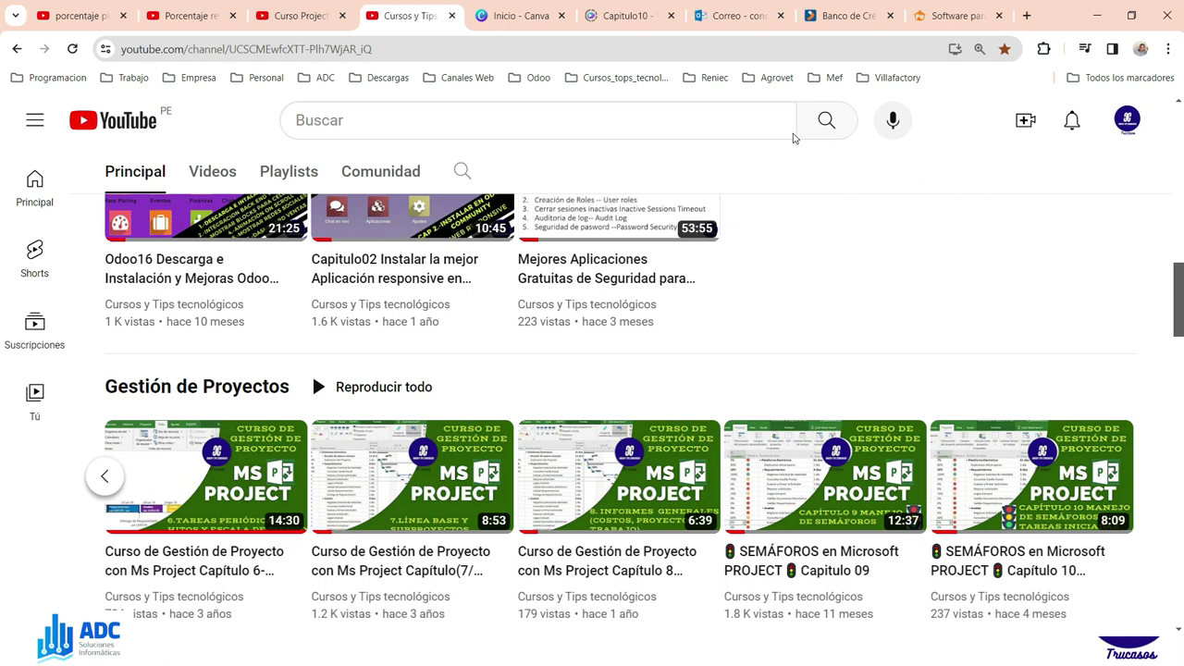
# Step: Switch to Microsoft Project and add the Número3 field as a new column at the end of the task table
pyautogui.hotkey('alt', 'Tab')
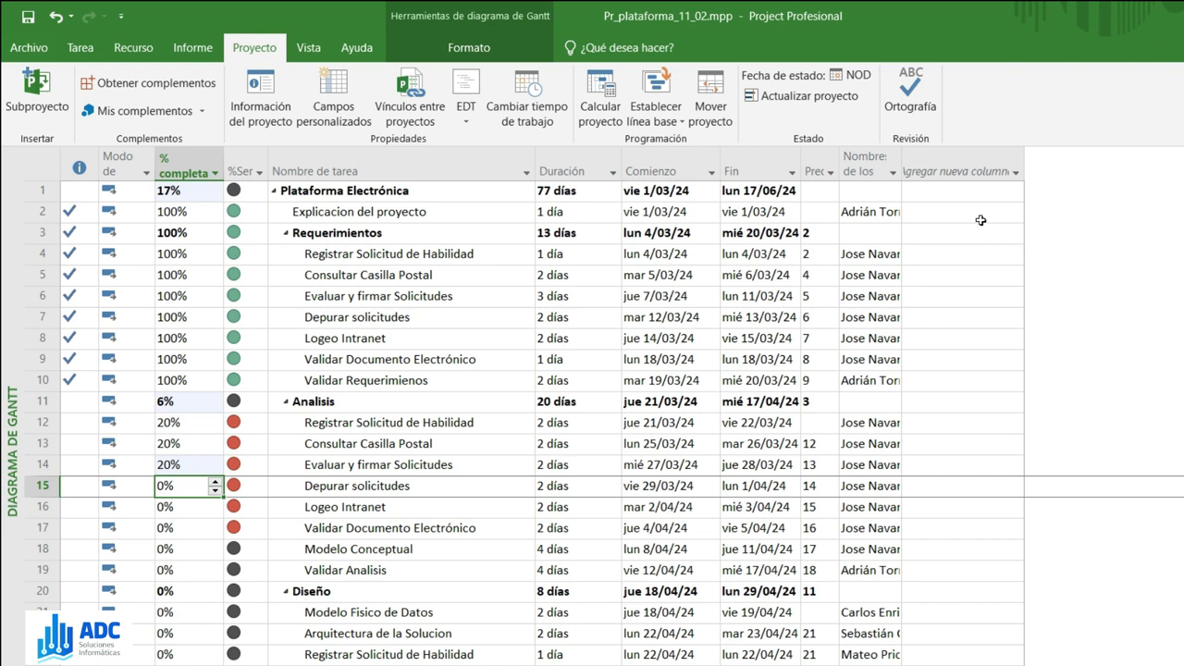
pyautogui.click(1016, 176)
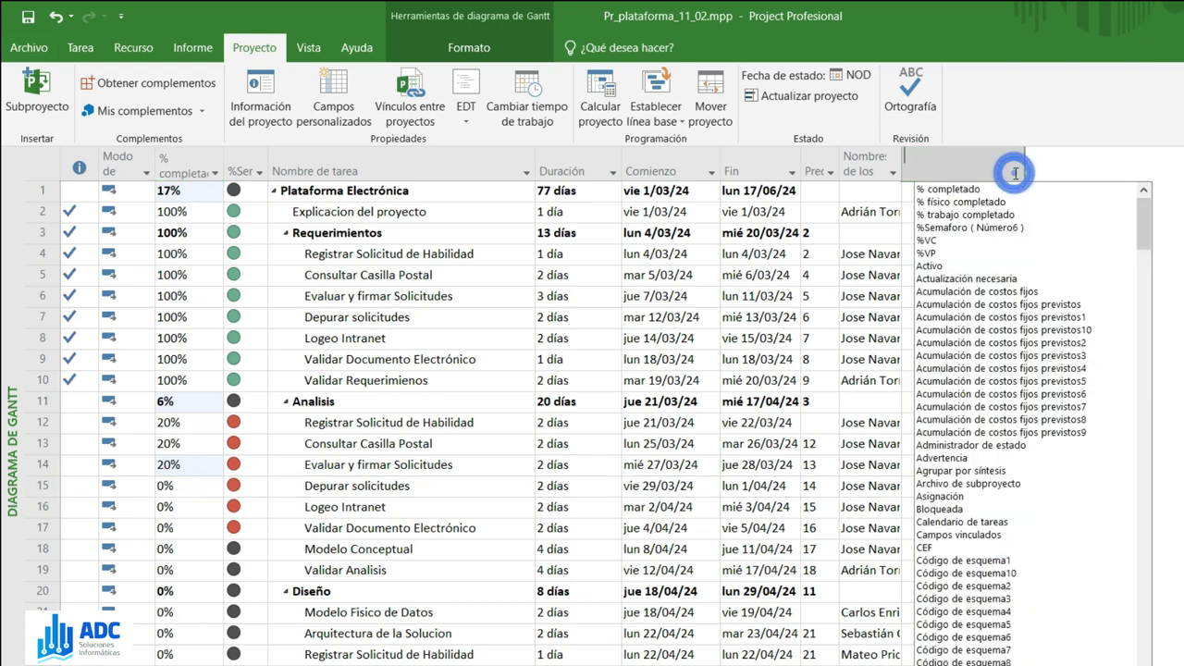
pyautogui.write('nivel de esquema')
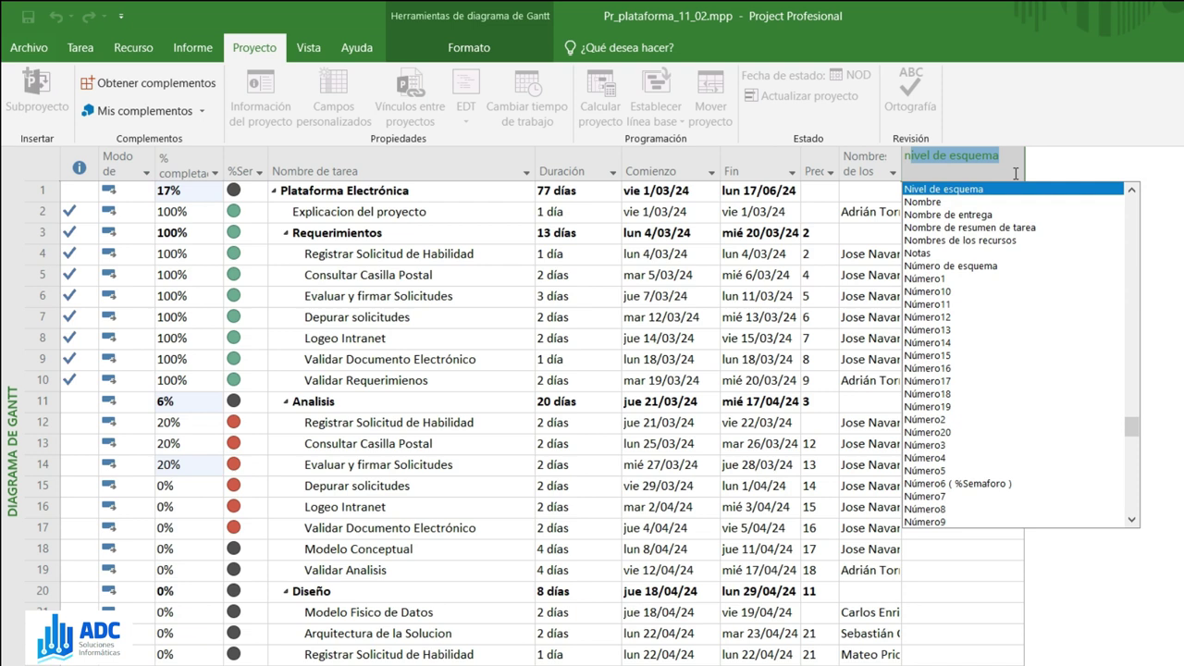
pyautogui.click(933, 441)
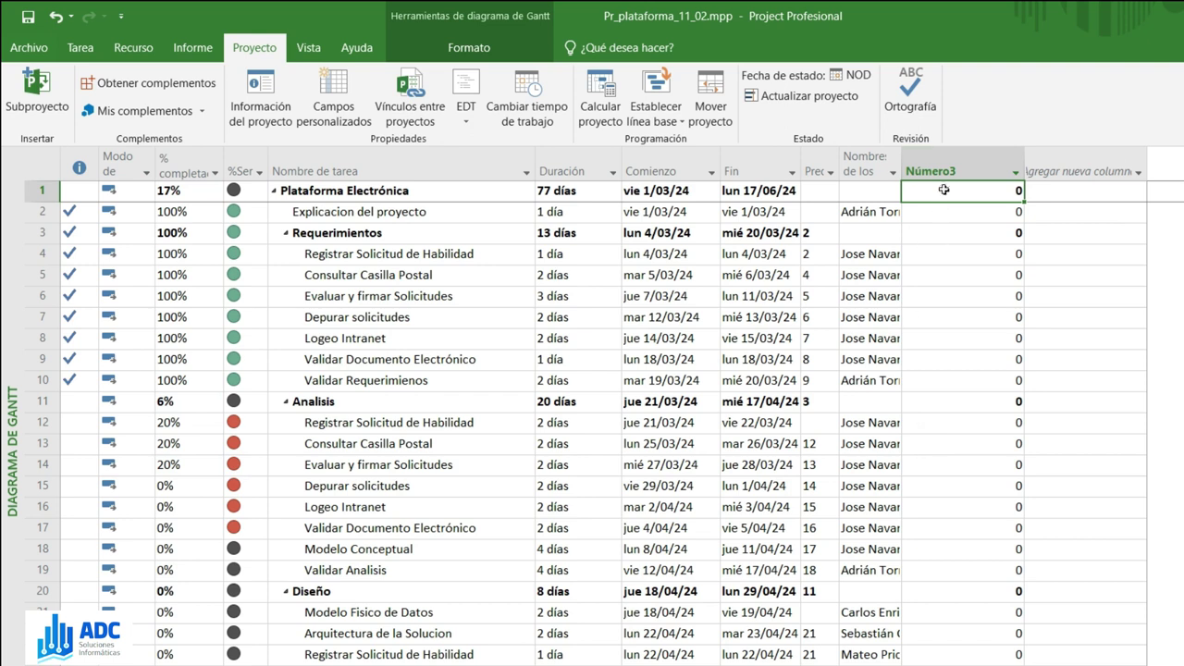
pyautogui.rightClick(970, 166)
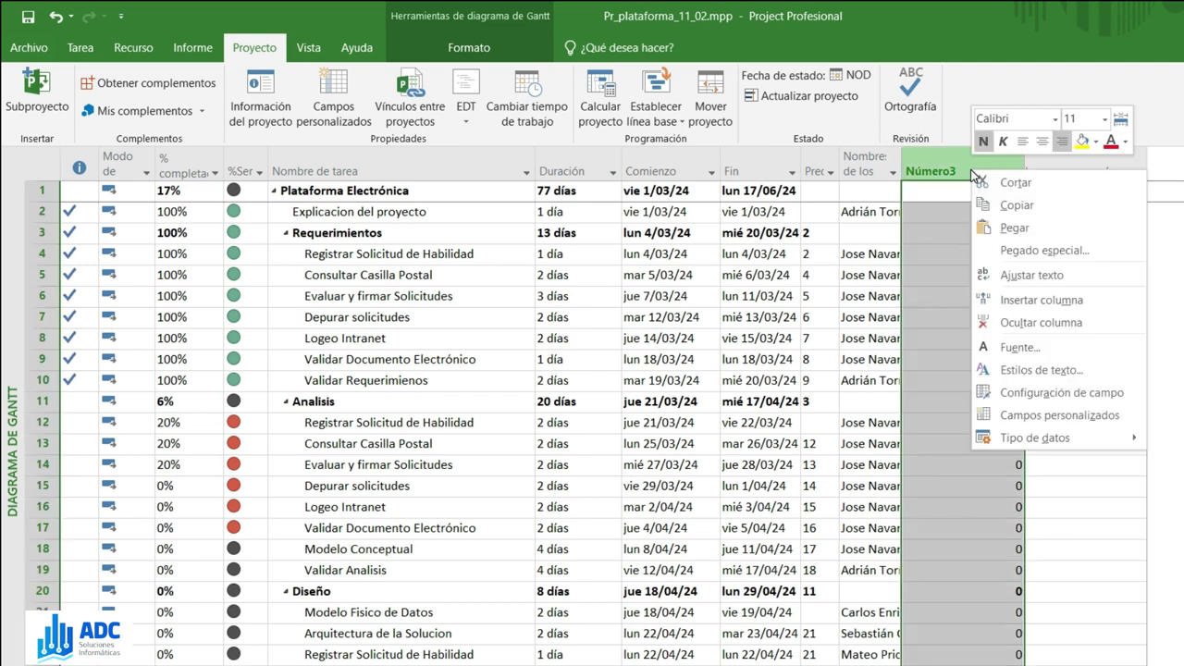
pyautogui.click(1042, 413)
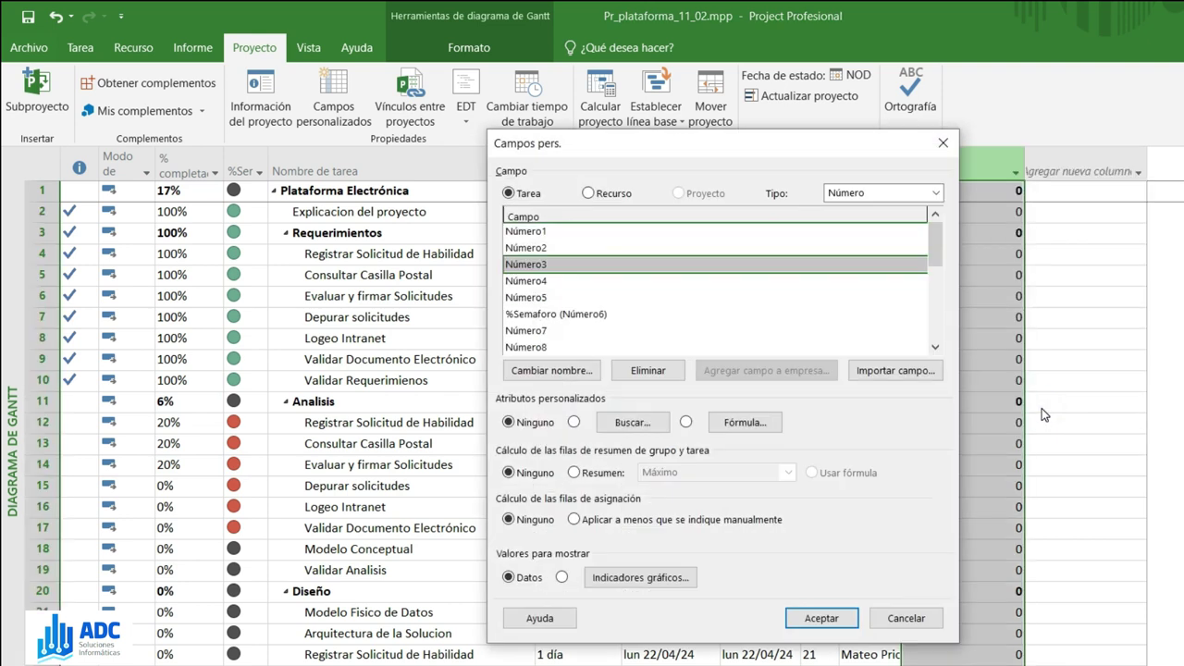
pyautogui.press('Escape')
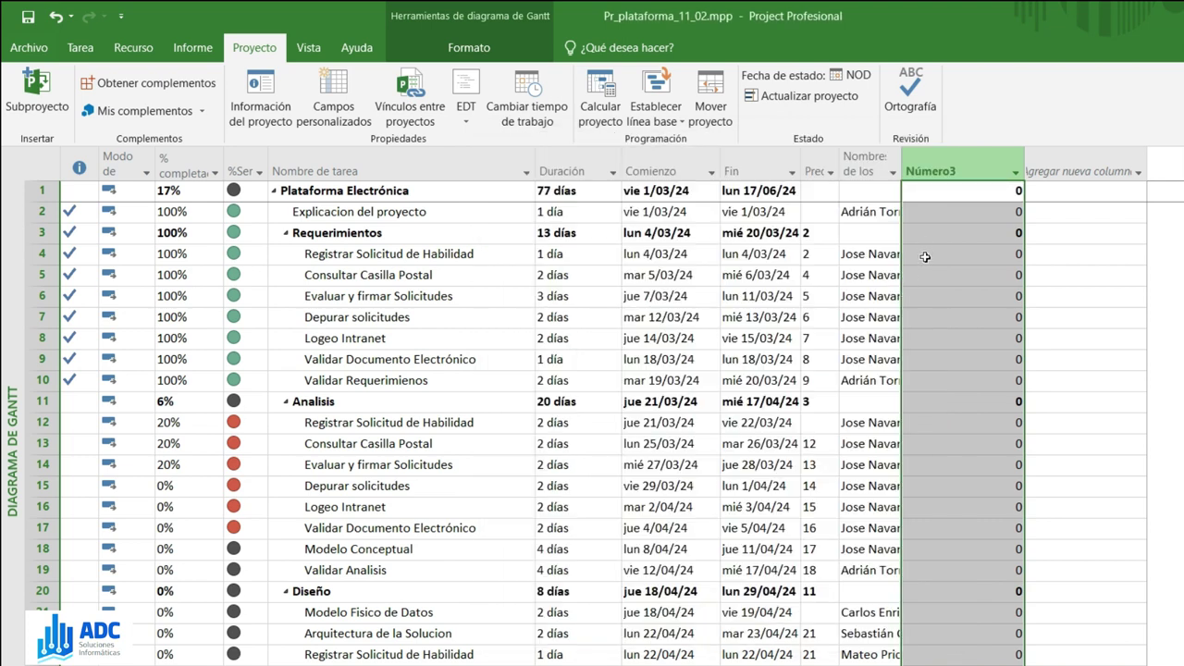
# Step: Title the Número3 column %Completado_numerico and set its title alignment to Centro
pyautogui.rightClick(954, 177)
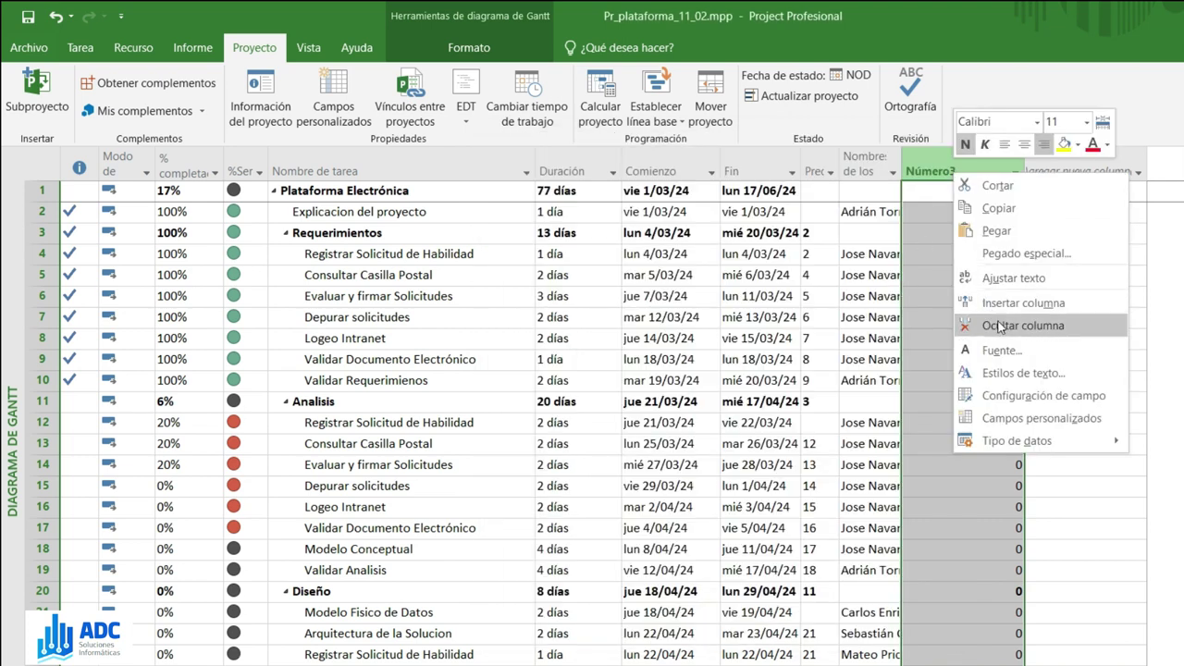
pyautogui.click(1037, 396)
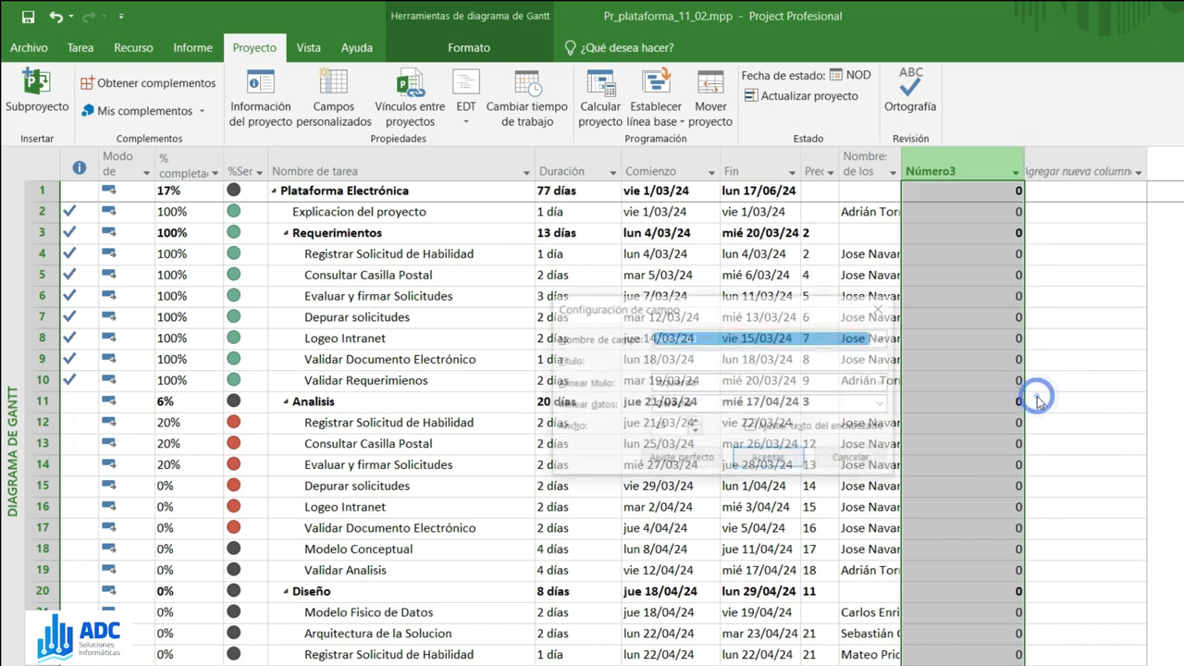
pyautogui.click(754, 362)
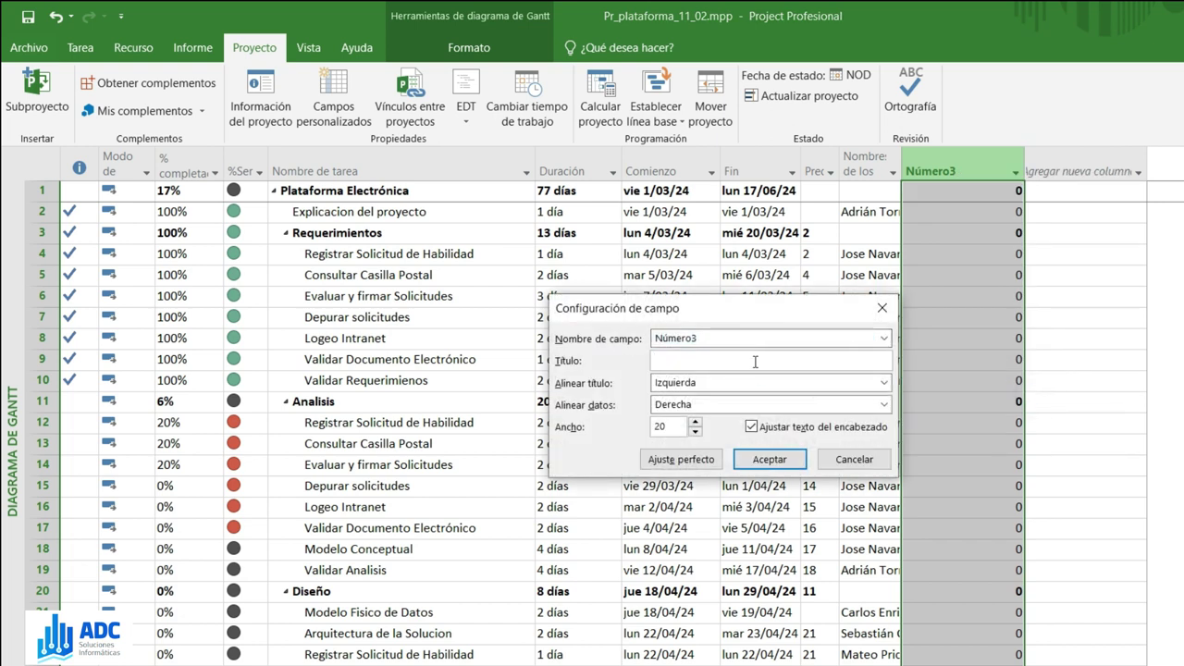
pyautogui.write('%Completado_numerico')
pyautogui.click(686, 385)
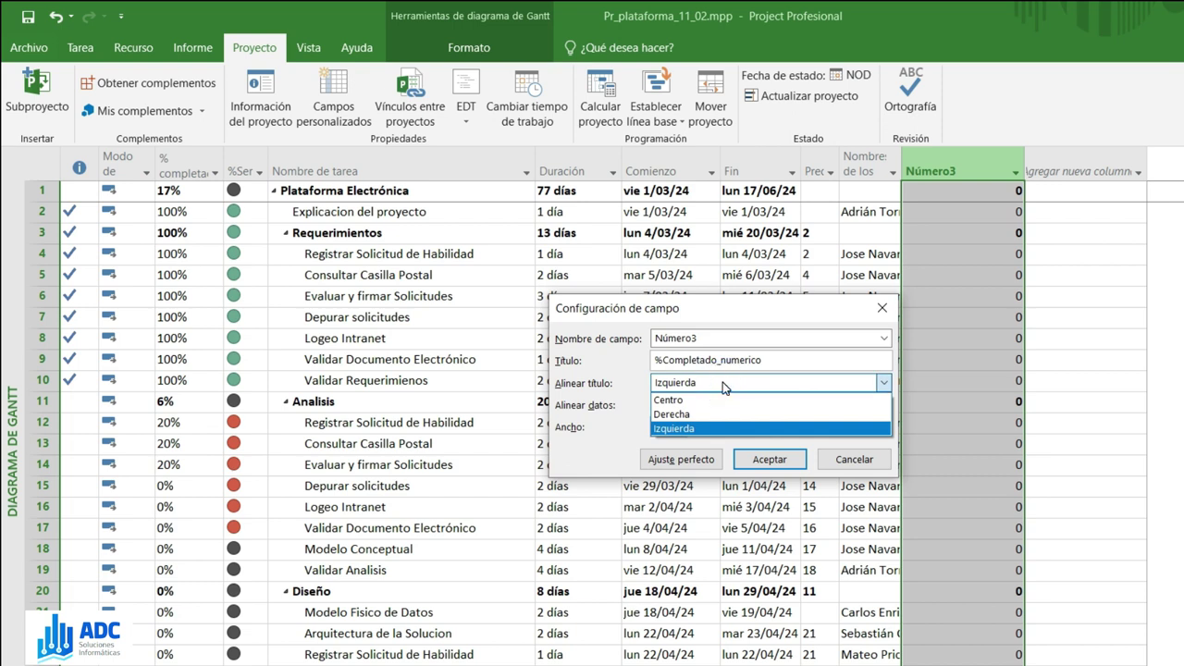
pyautogui.click(707, 401)
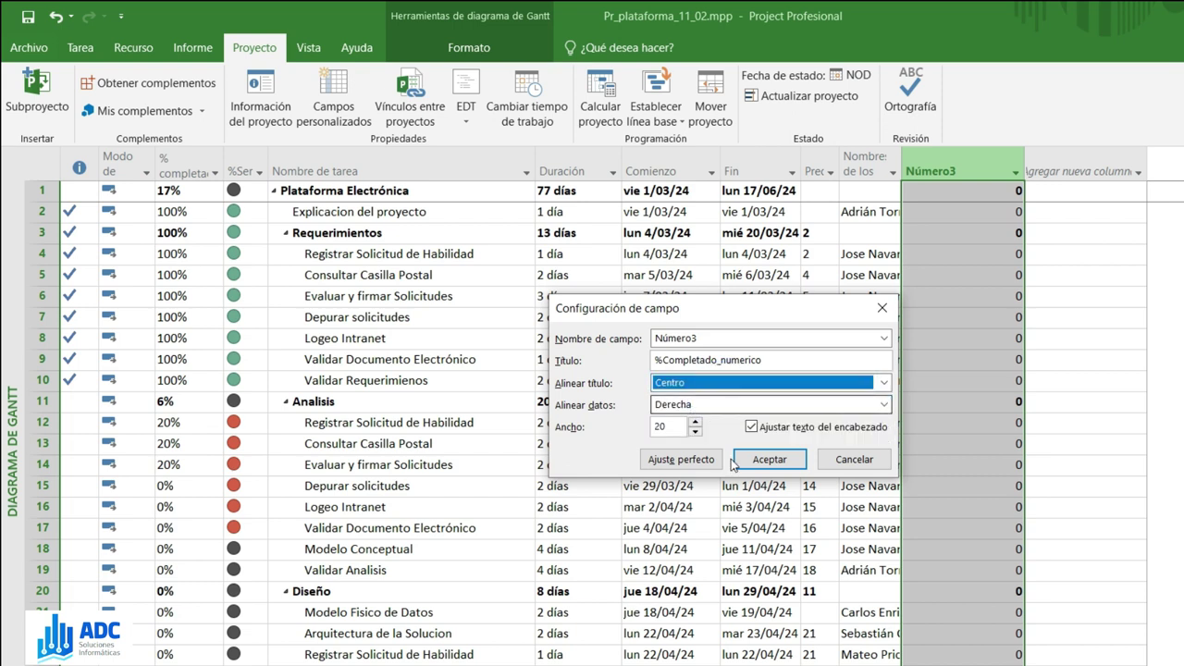
pyautogui.click(763, 462)
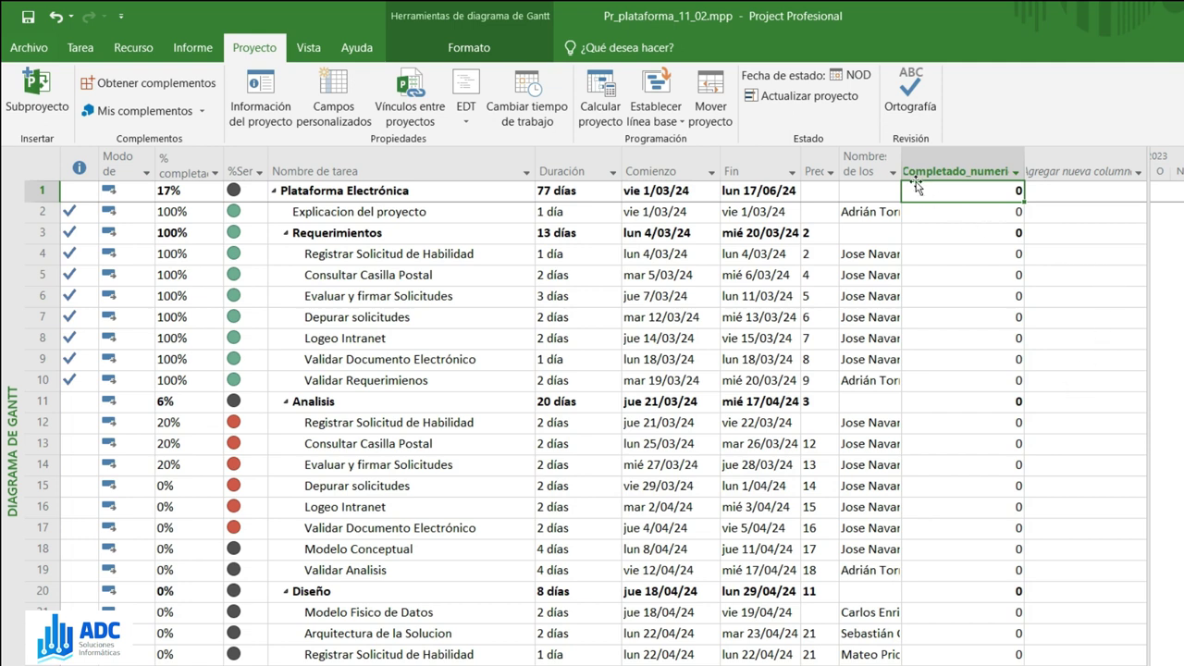
pyautogui.click(543, 172)
pyautogui.click(526, 172)
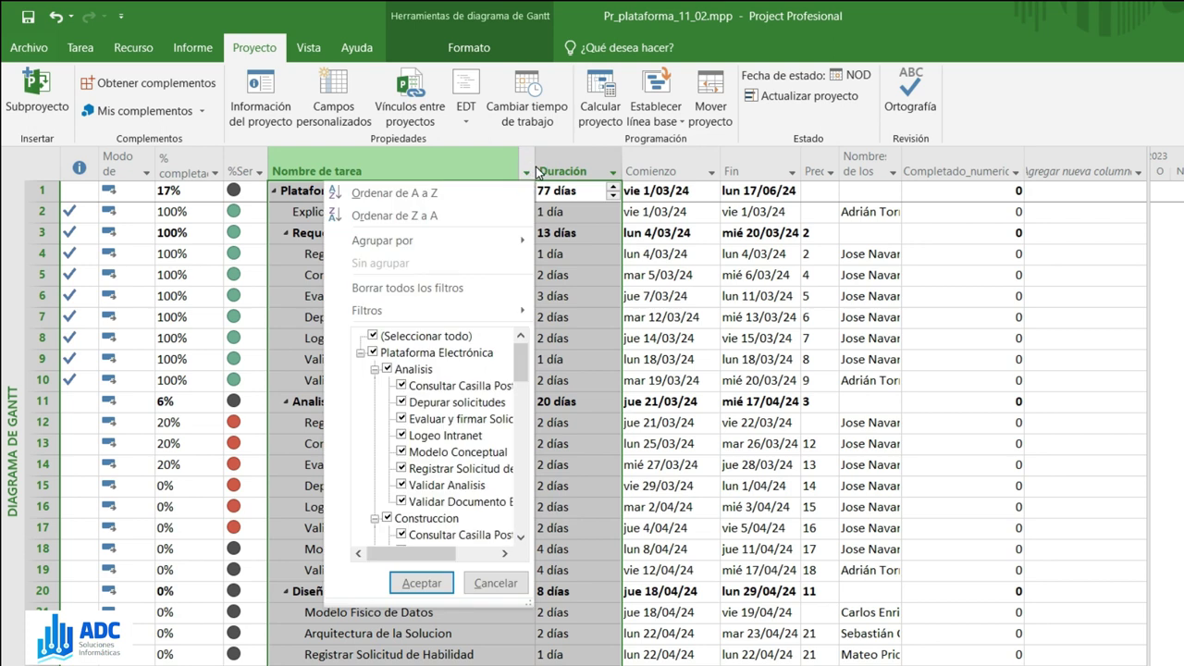
pyautogui.click(536, 169)
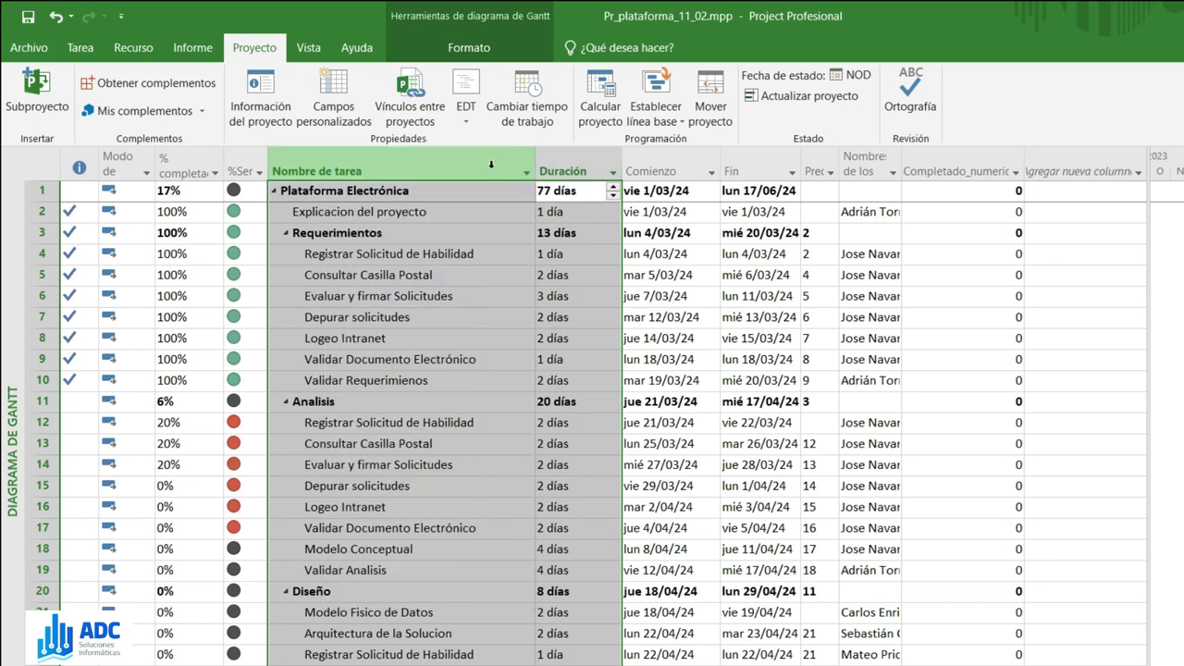
# Step: Add the Número4 field as a new column after %Completado_numerico
pyautogui.click(1042, 214)
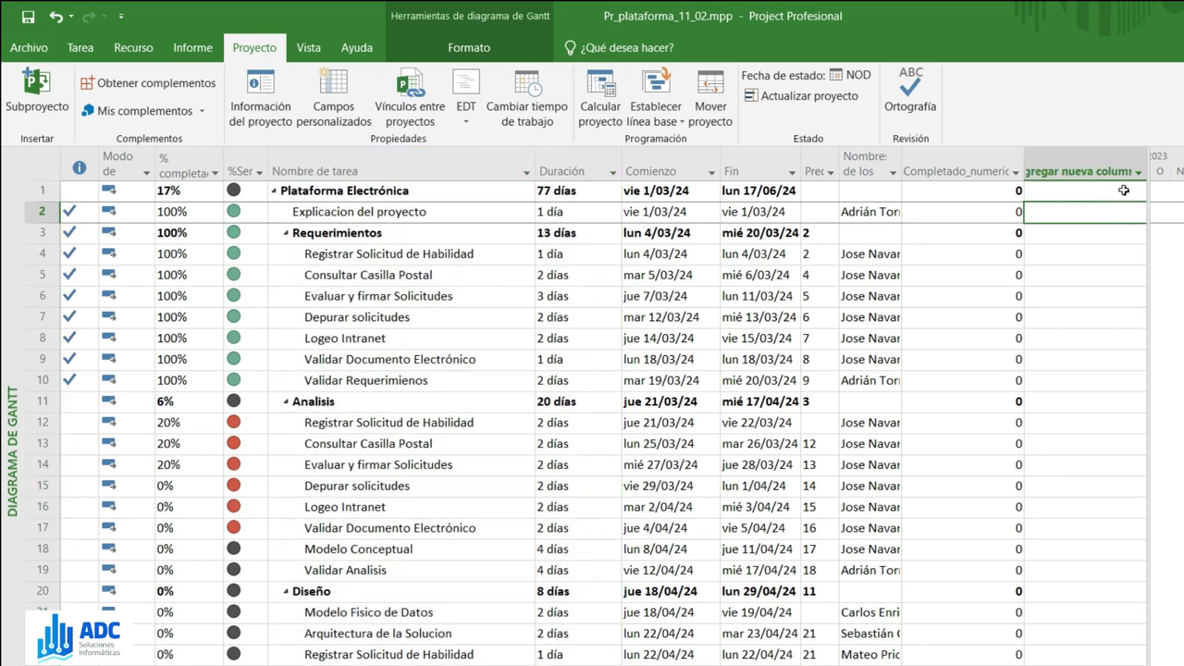
pyautogui.click(1140, 179)
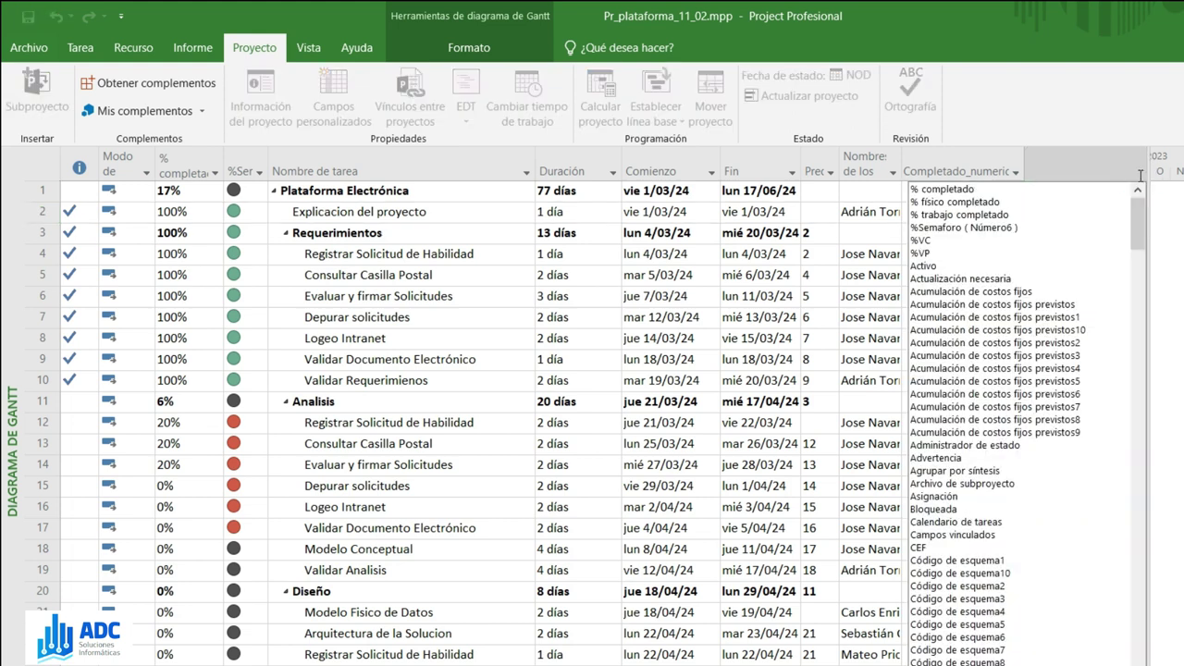
pyautogui.write('Nivel de esquema')
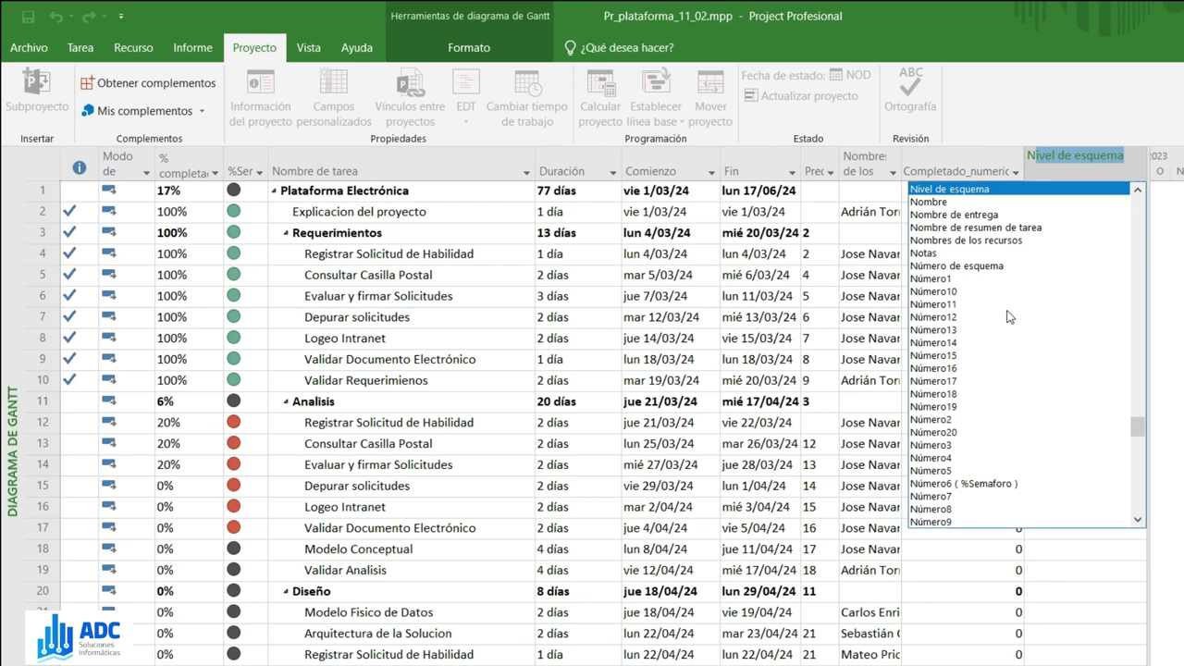
pyautogui.click(953, 460)
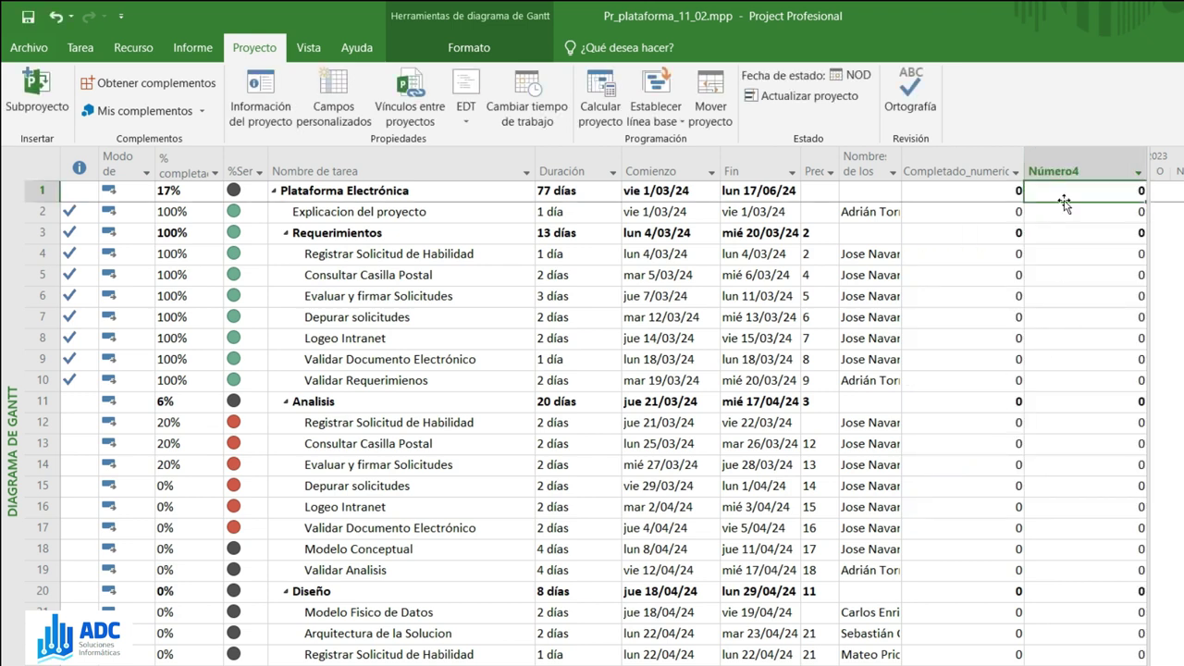
# Step: Title the Número4 column %Planeado_numerico in its field settings
pyautogui.click(1073, 171)
pyautogui.rightClick(1076, 173)
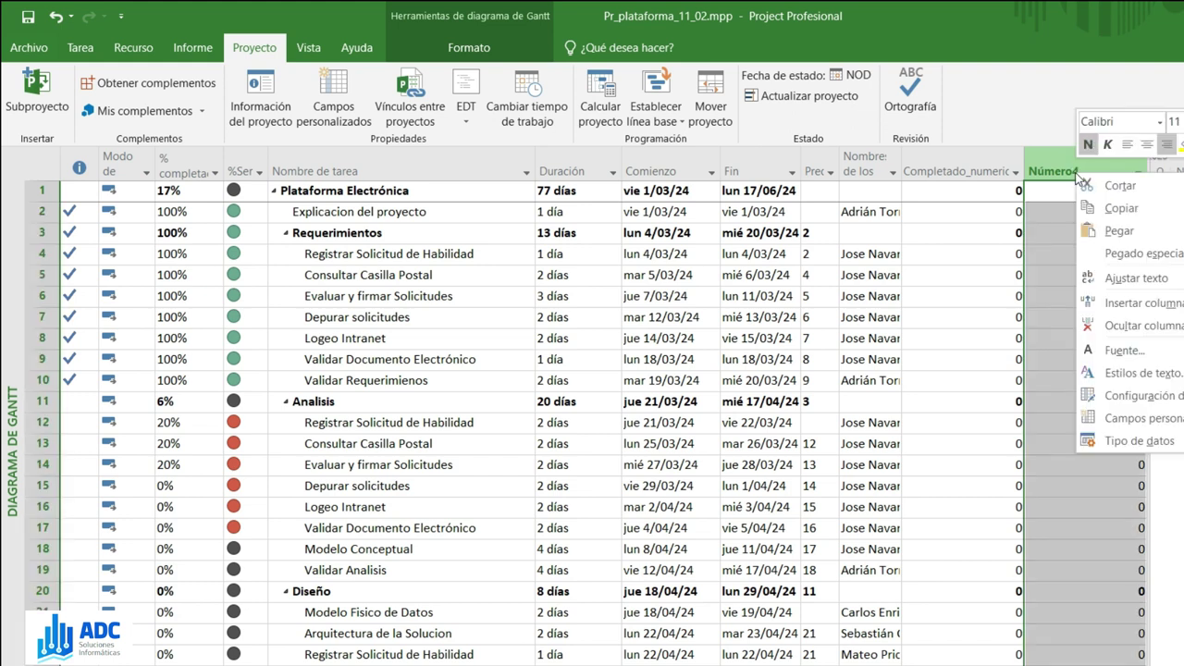
pyautogui.click(1110, 398)
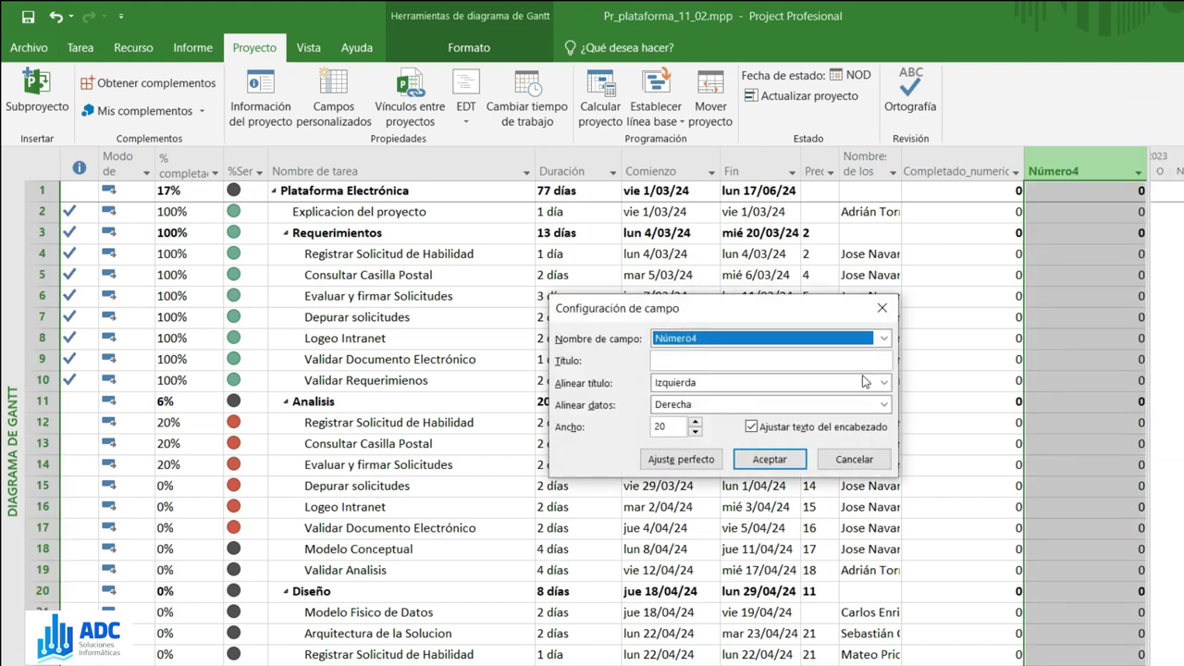
pyautogui.click(761, 360)
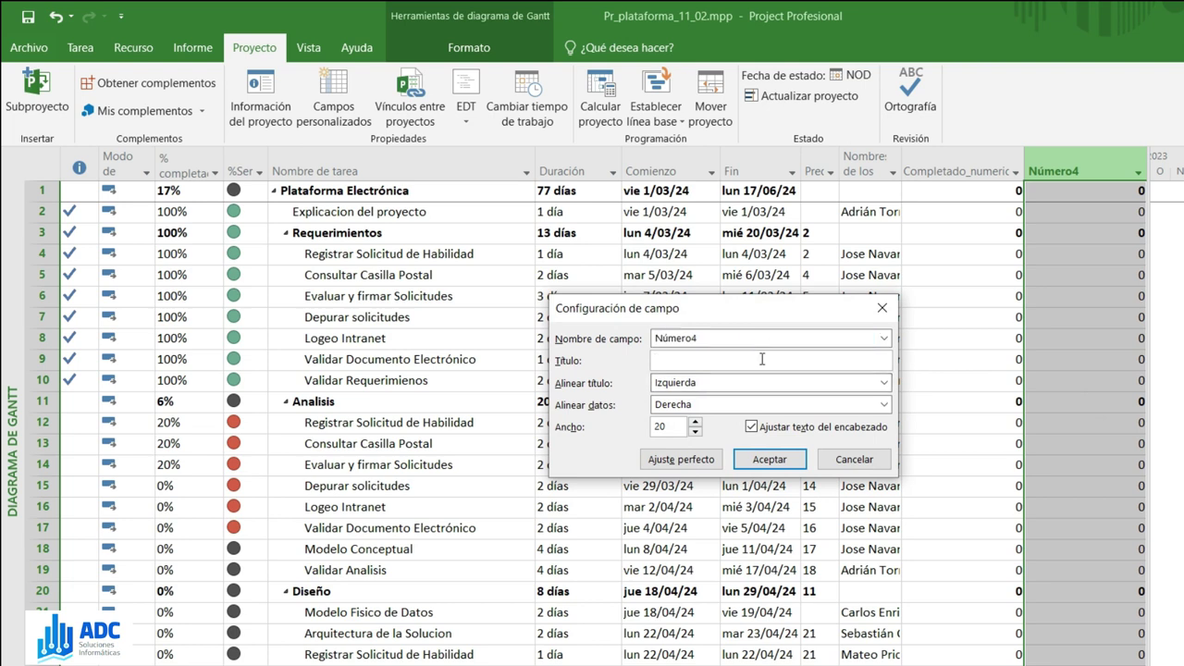
pyautogui.write('%Planeado_numerico')
pyautogui.click(771, 459)
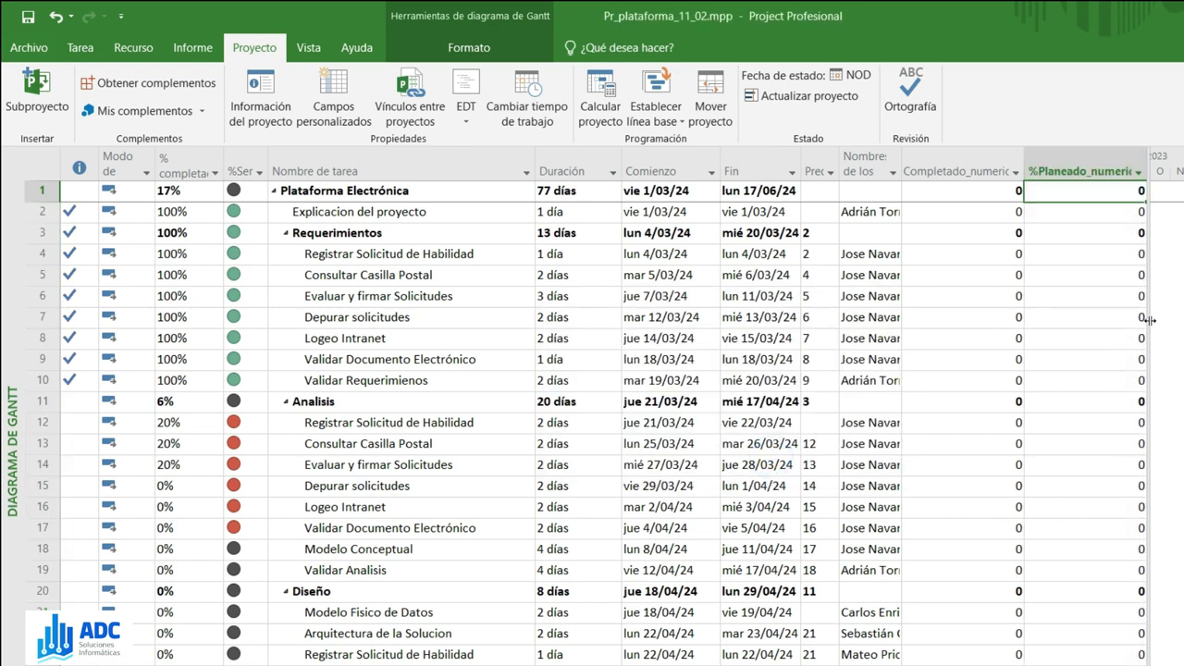
# Step: Narrow the %Completado_numerico and %Planeado_numerico columns in the task table
pyautogui.click(1062, 231)
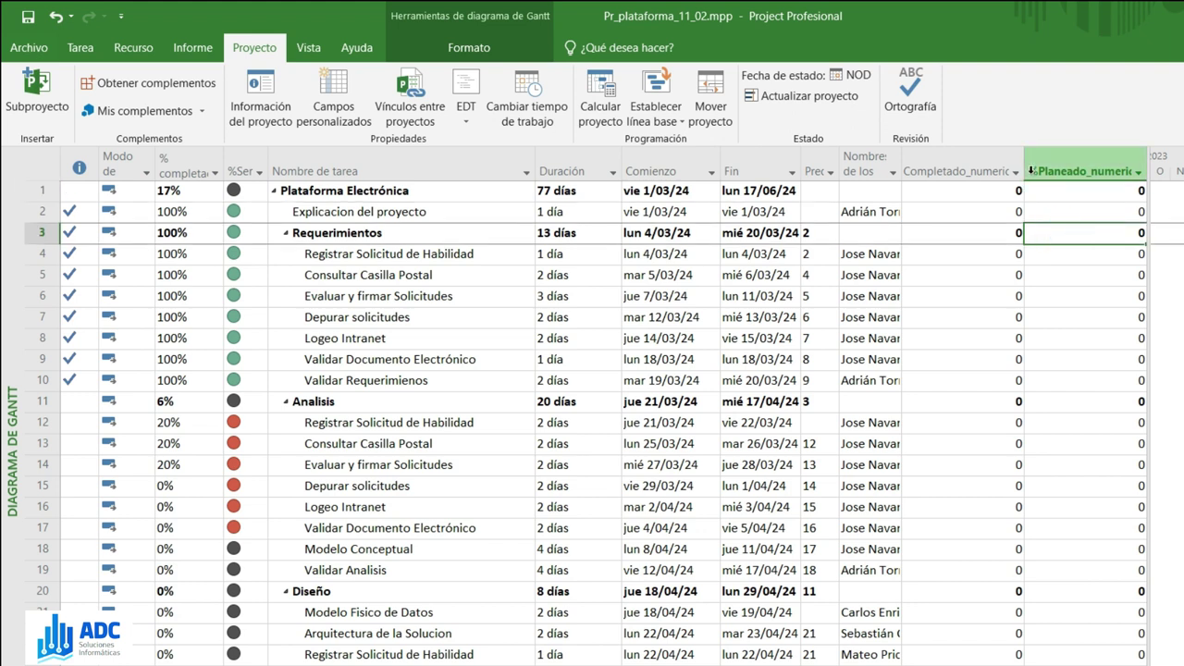
pyautogui.moveTo(1024, 167); pyautogui.dragTo(976, 166)
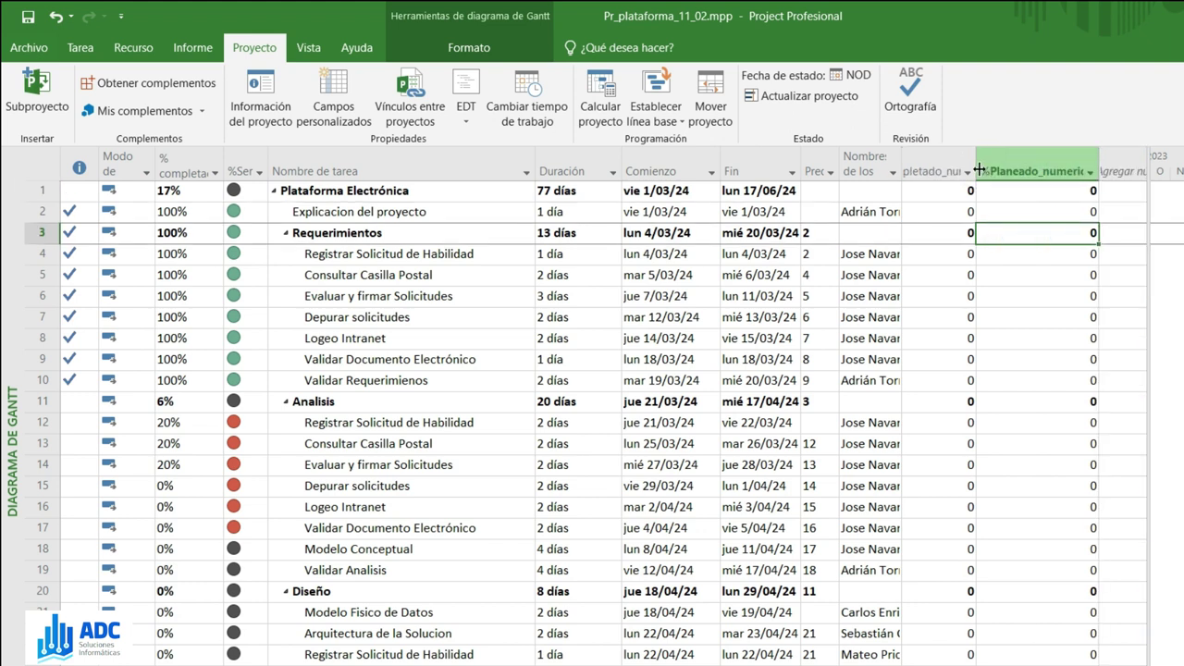
pyautogui.click(1060, 206)
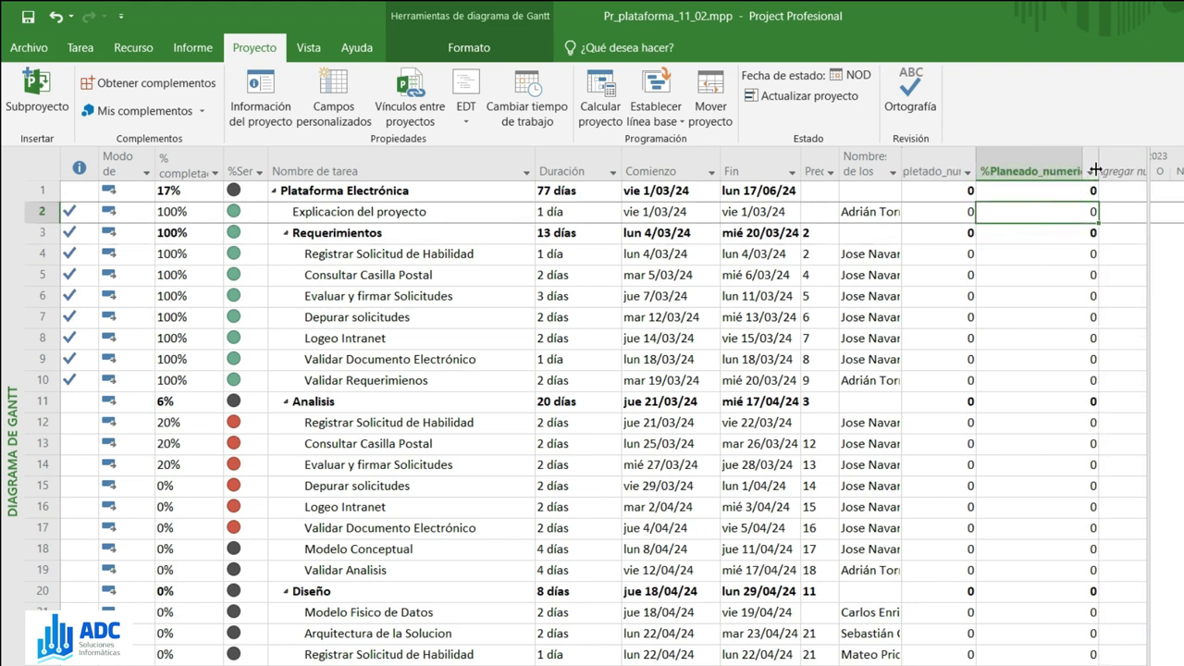
pyautogui.moveTo(1098, 165); pyautogui.dragTo(1081, 165)
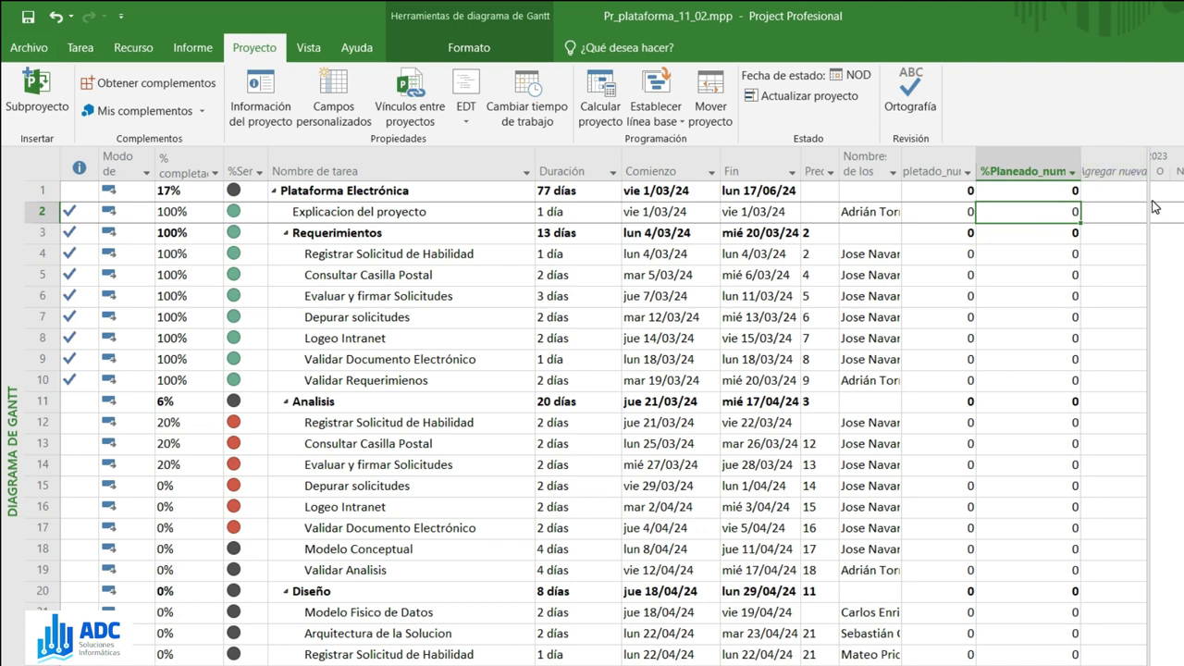
# Step: Widen the task table area and add the Número5 field as a new column after %Planeado_numerico
pyautogui.moveTo(1149, 196); pyautogui.dragTo(1173, 184)
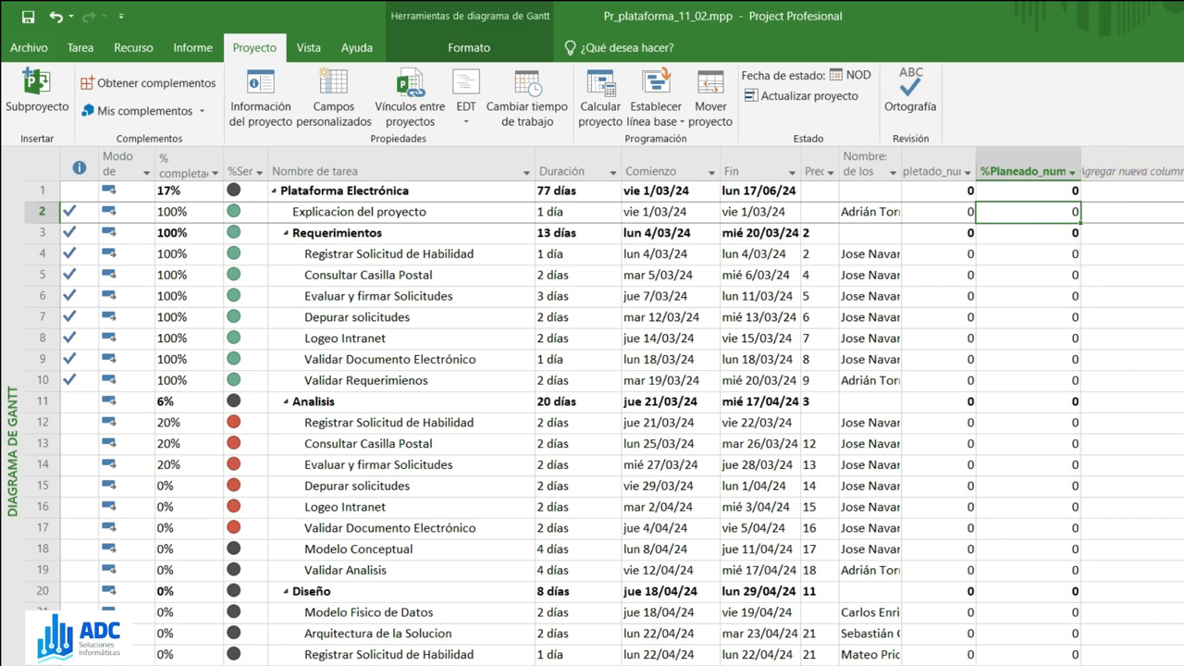
pyautogui.click(1177, 171)
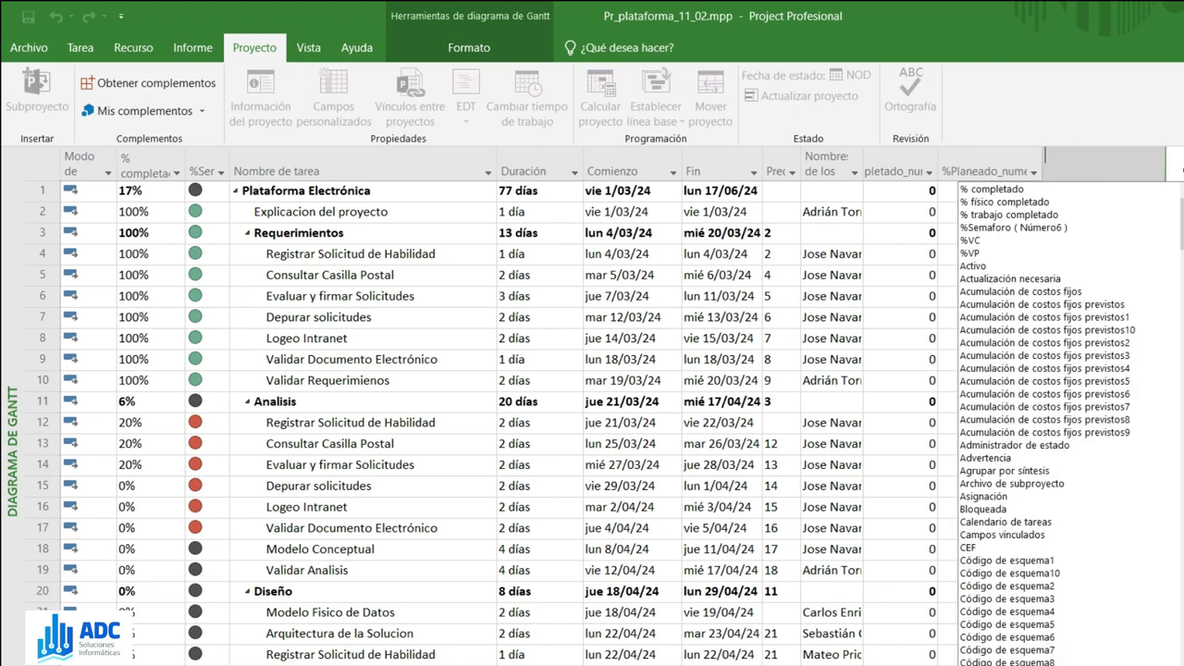
pyautogui.write('Nivel de esquema')
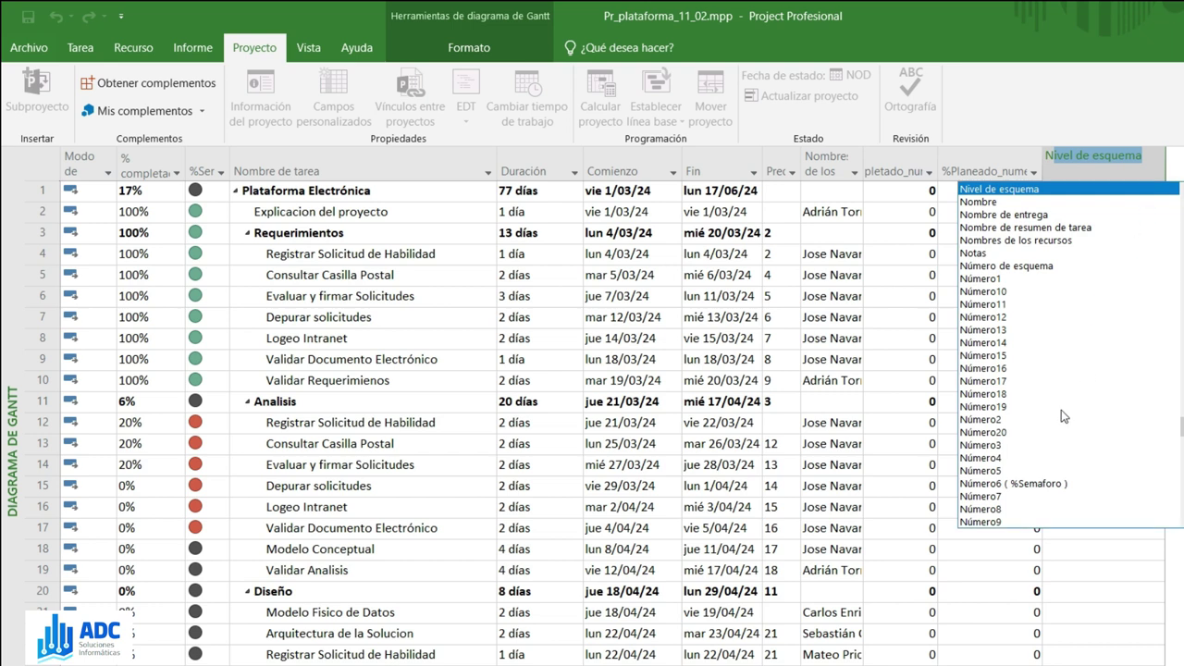
pyautogui.click(1001, 470)
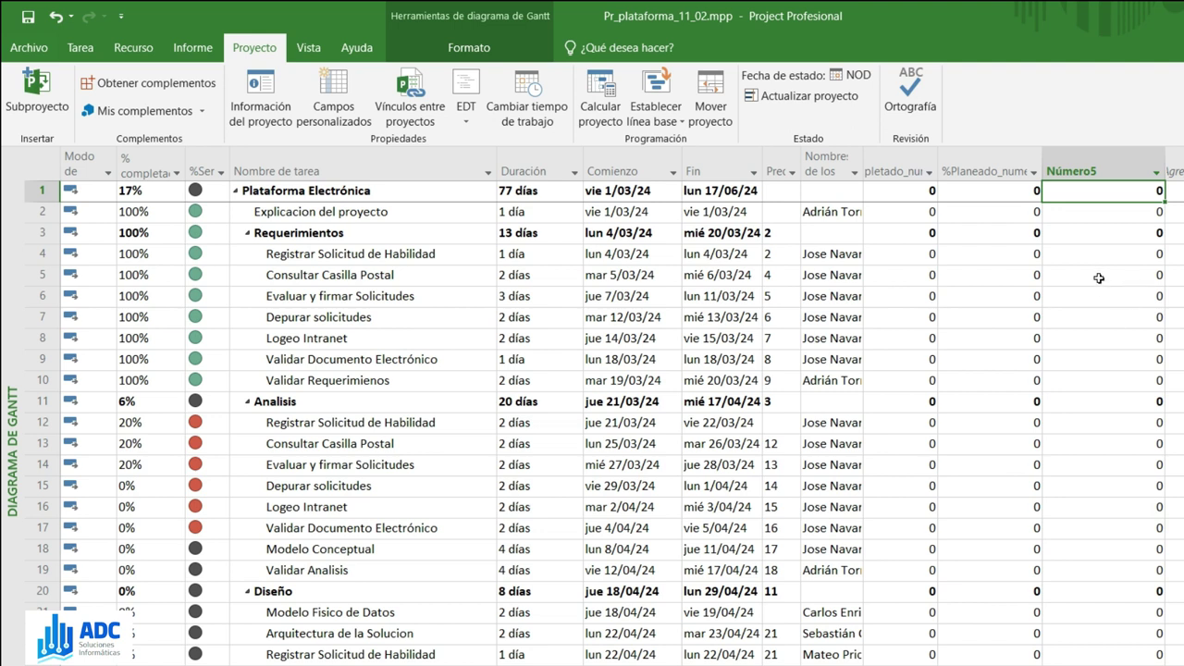
# Step: Title the Número5 column %Retraso_numerico and center its title in the field settings
pyautogui.rightClick(1099, 168)
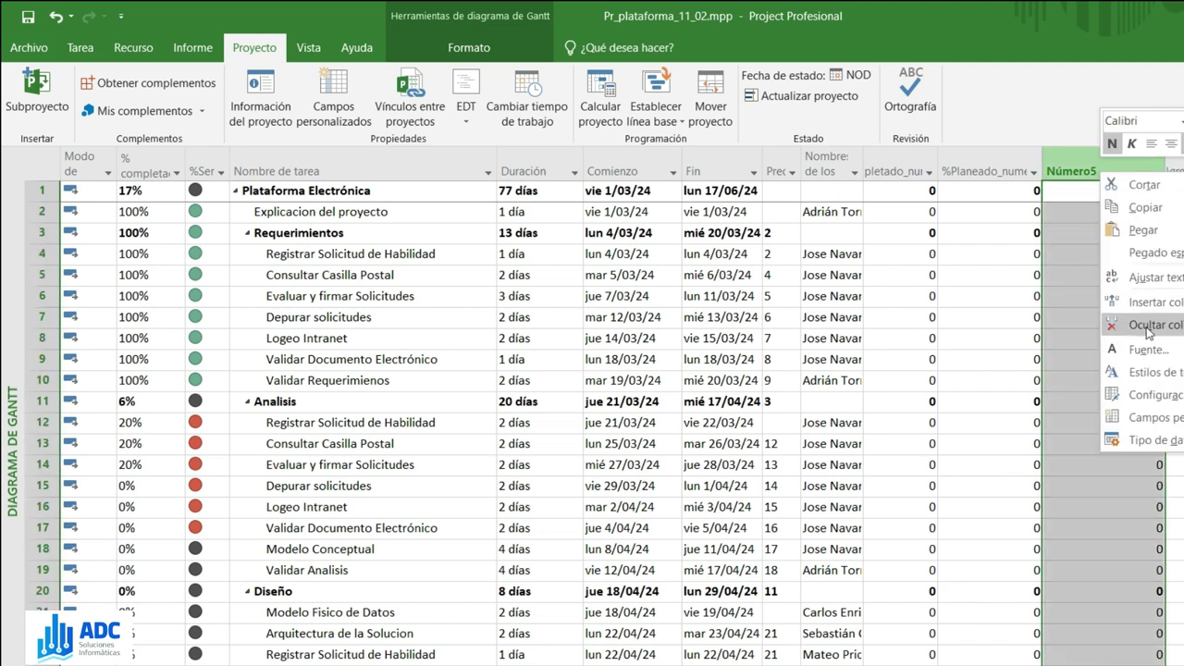
pyautogui.click(1170, 395)
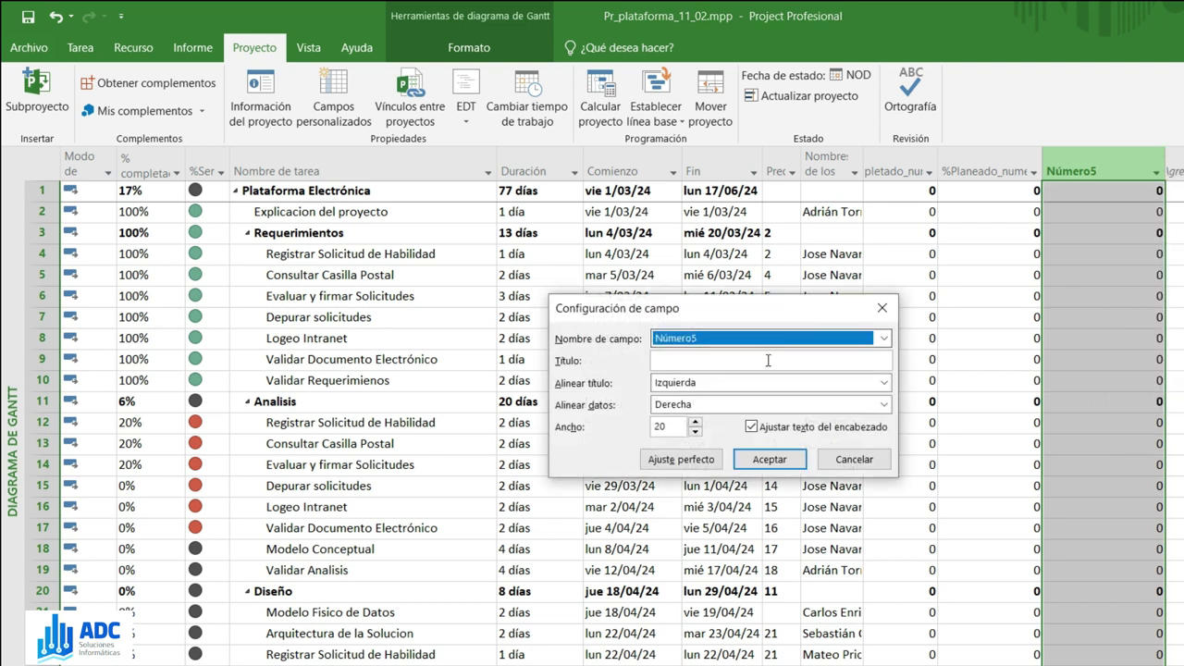
pyautogui.click(768, 359)
pyautogui.write('%')
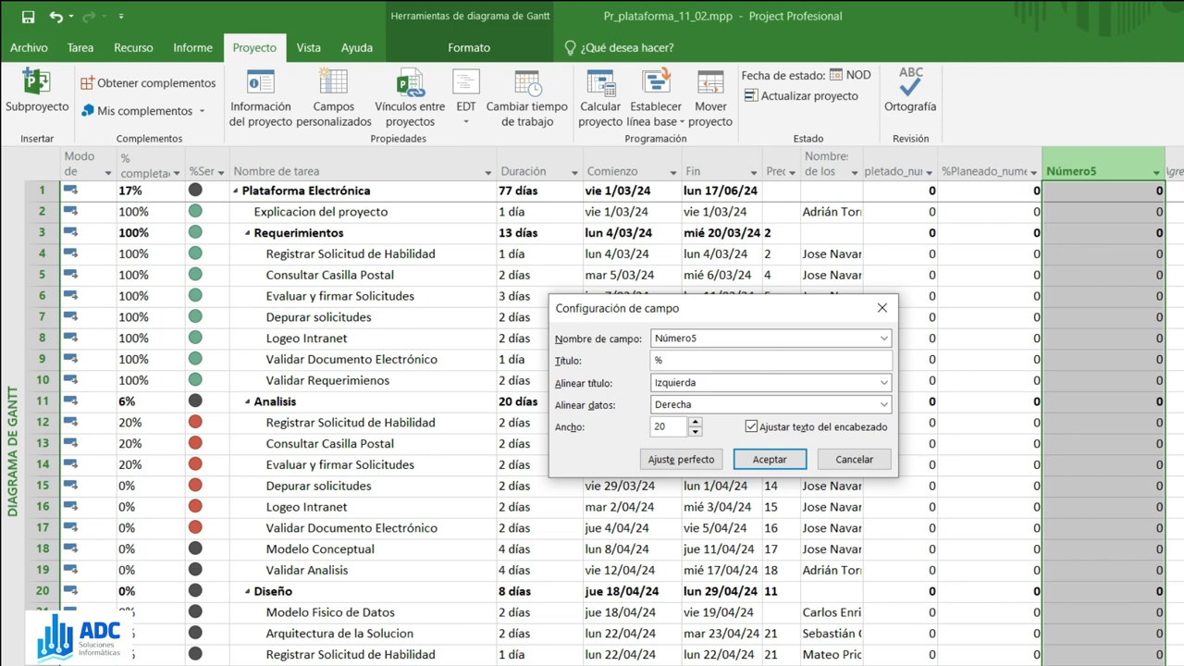
pyautogui.write('Retraso_numerico')
pyautogui.click(725, 382)
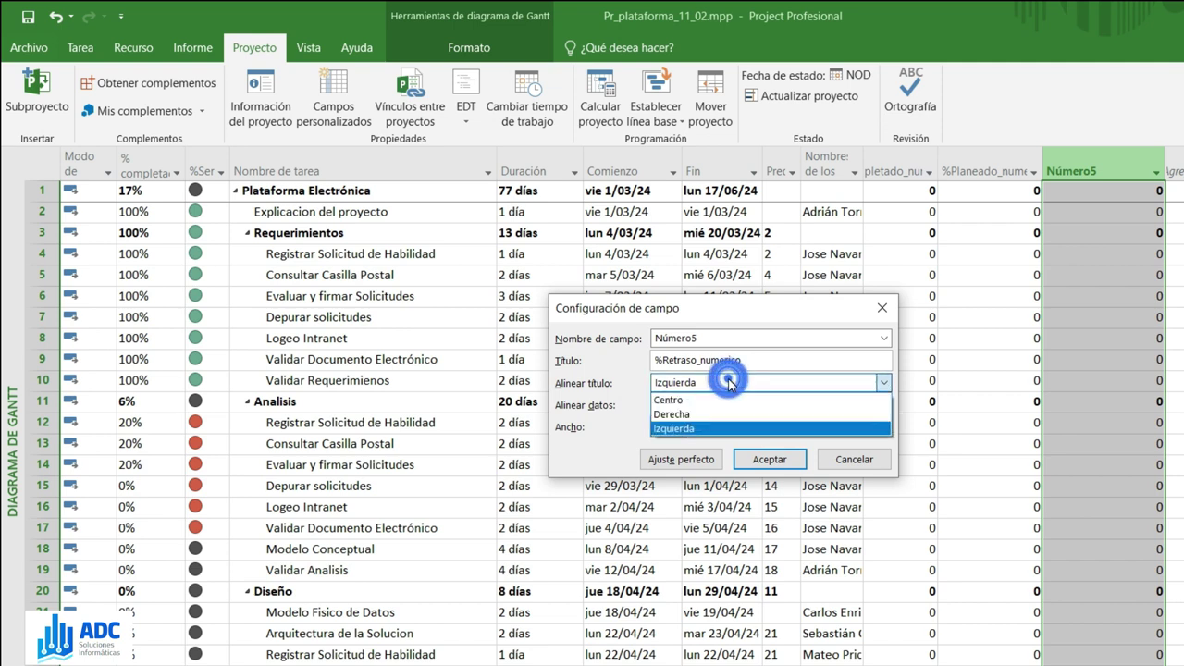
pyautogui.click(719, 401)
pyautogui.click(768, 459)
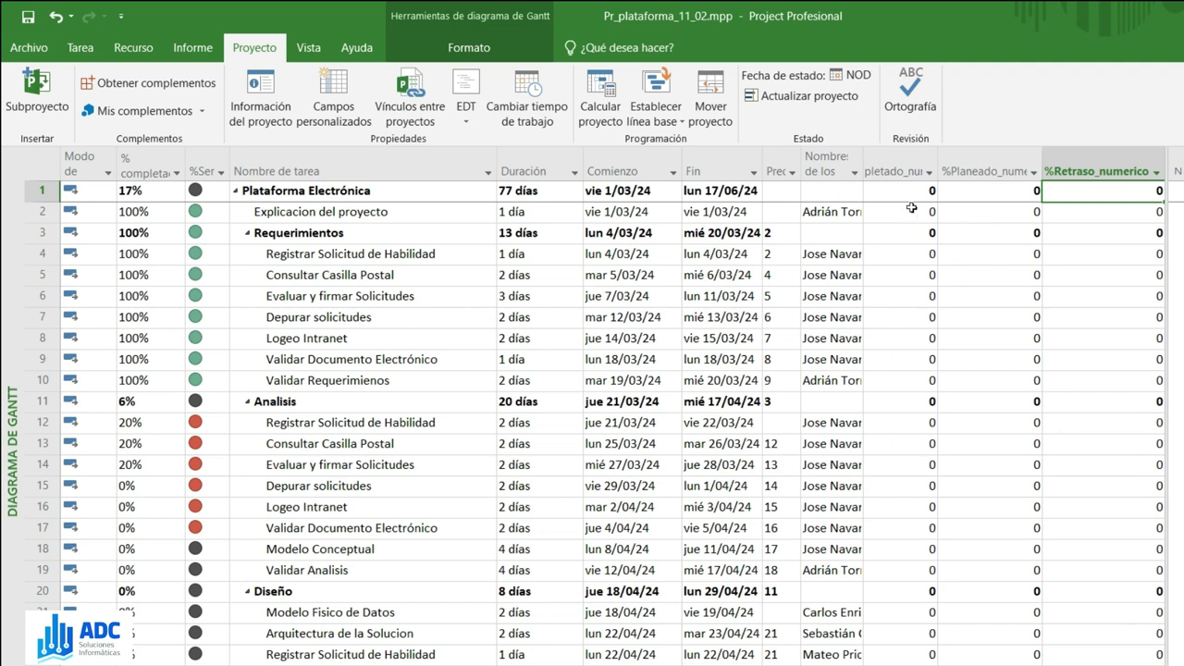
# Step: Rename the custom field Número3 as %completado_numerico
pyautogui.rightClick(894, 168)
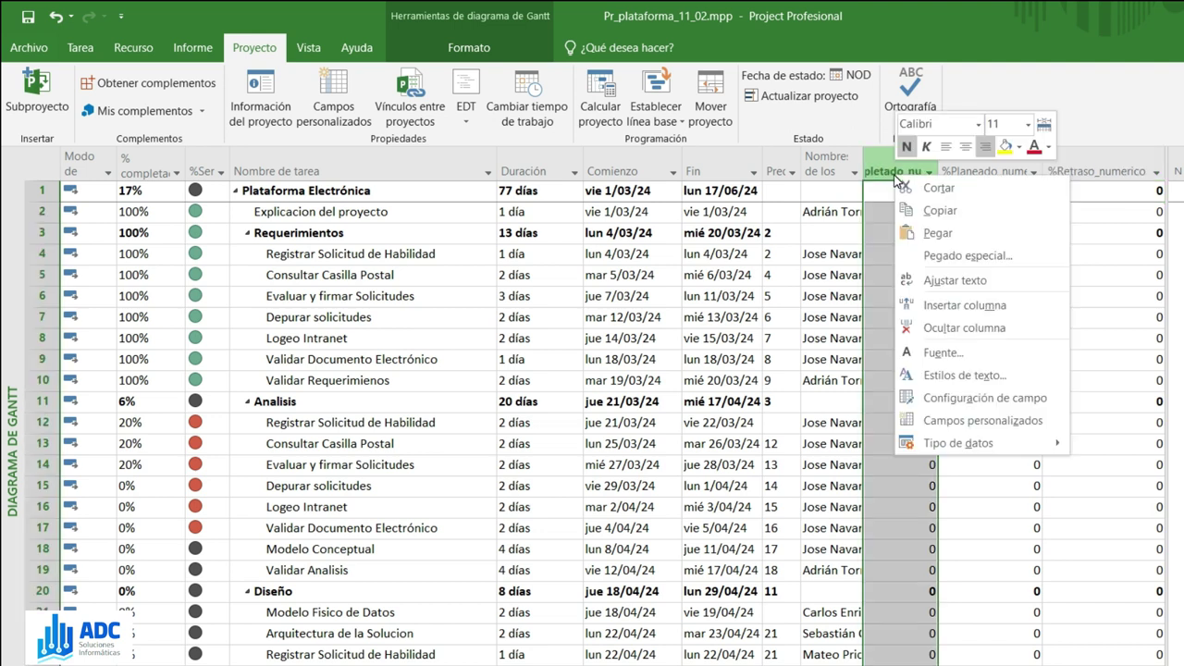
pyautogui.click(963, 418)
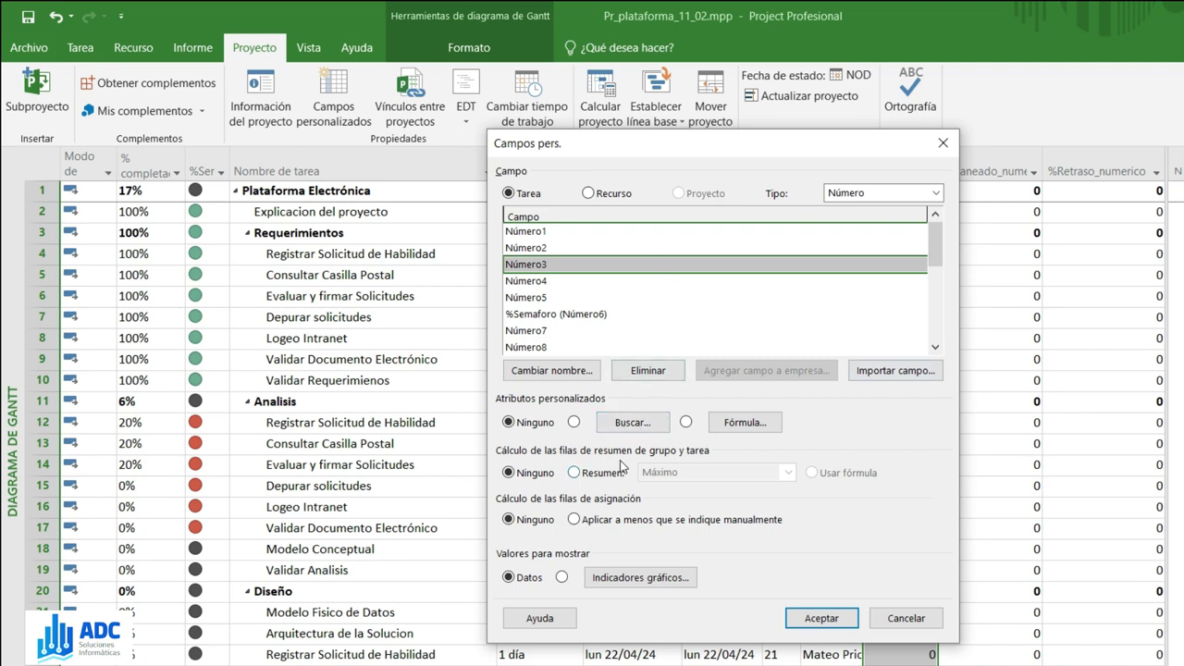
pyautogui.click(556, 375)
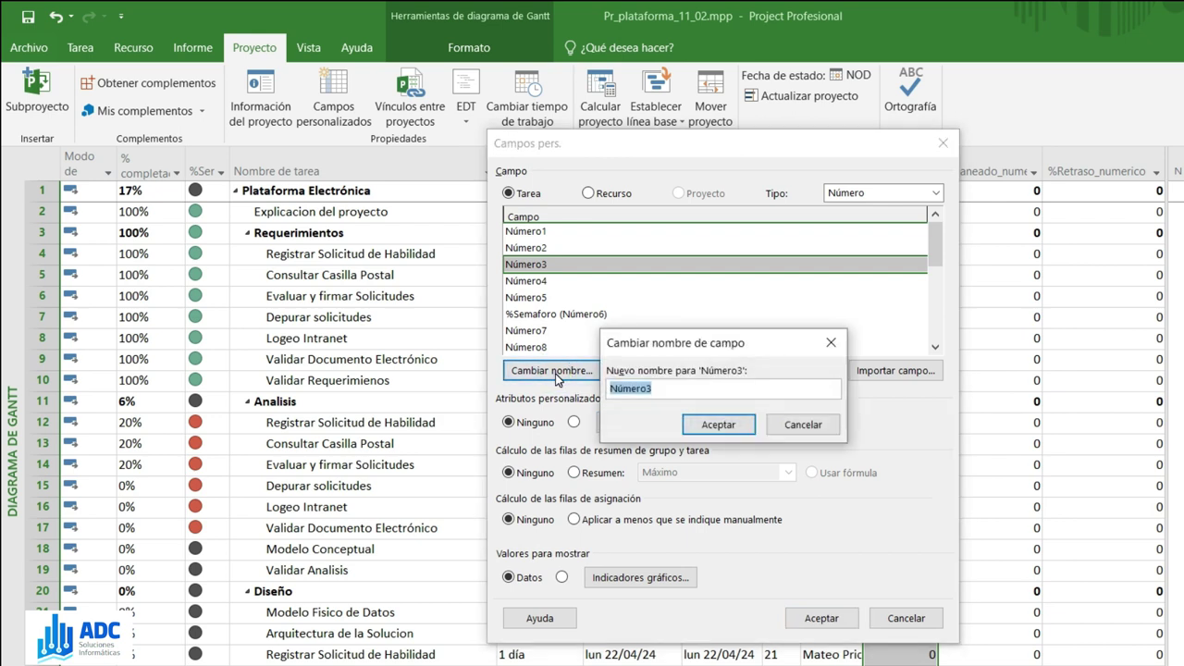
pyautogui.write('%completado_numerico')
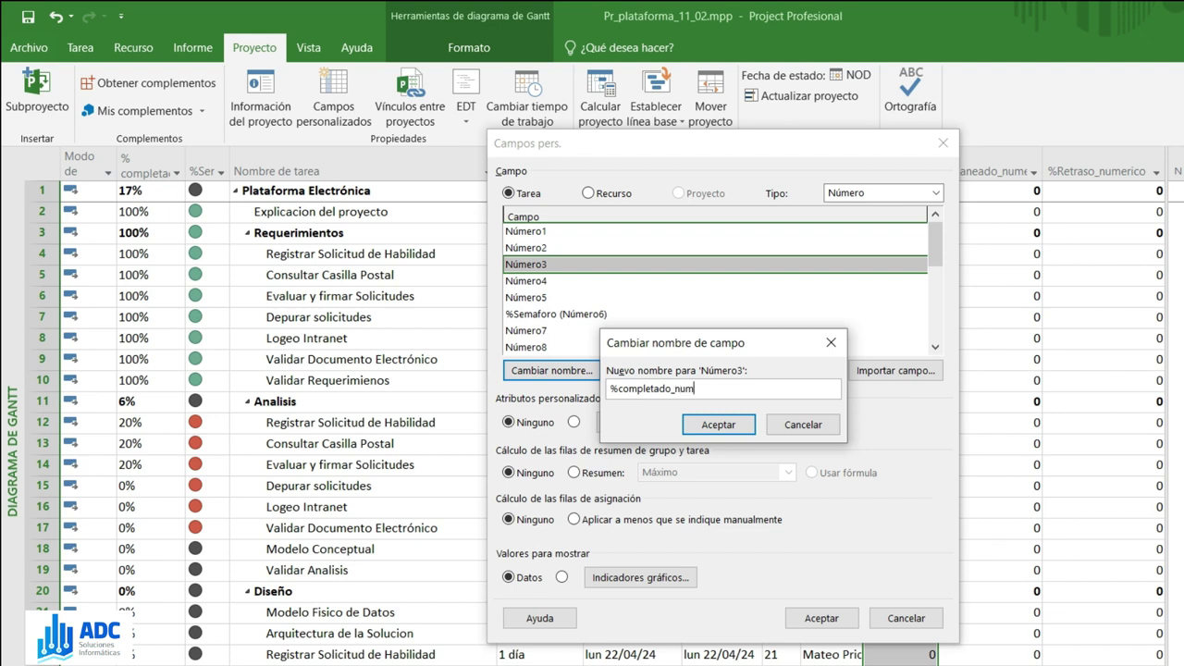
pyautogui.click(731, 427)
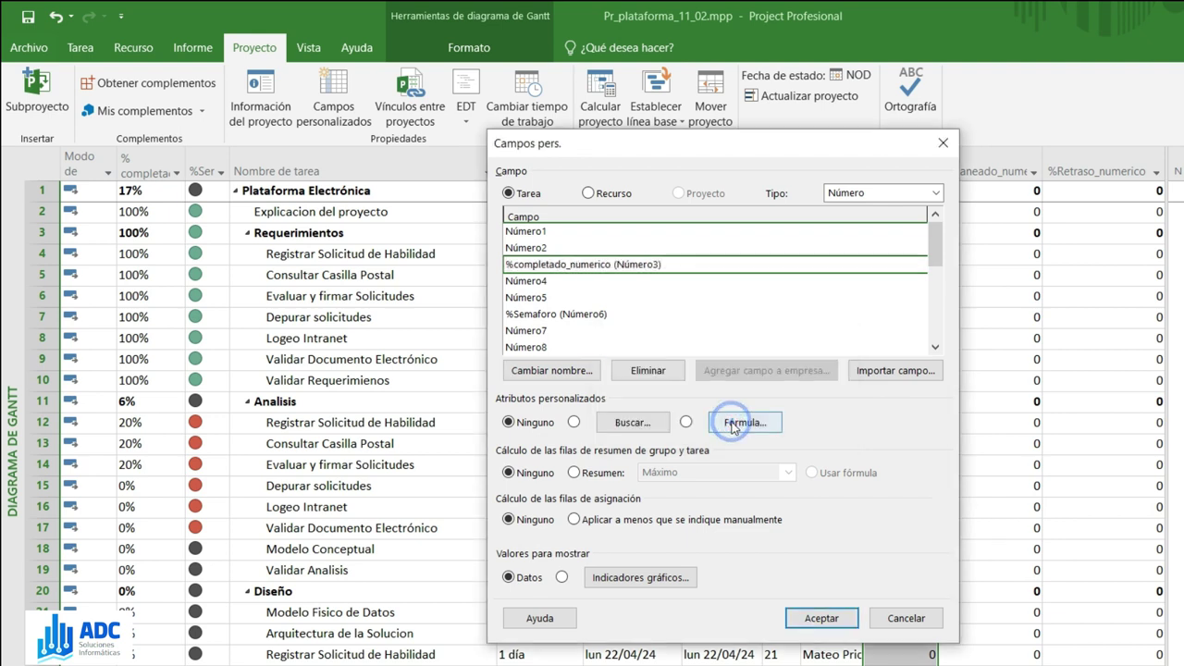
# Step: Rename the custom field Número4 as %Planeado_numerico
pyautogui.click(555, 282)
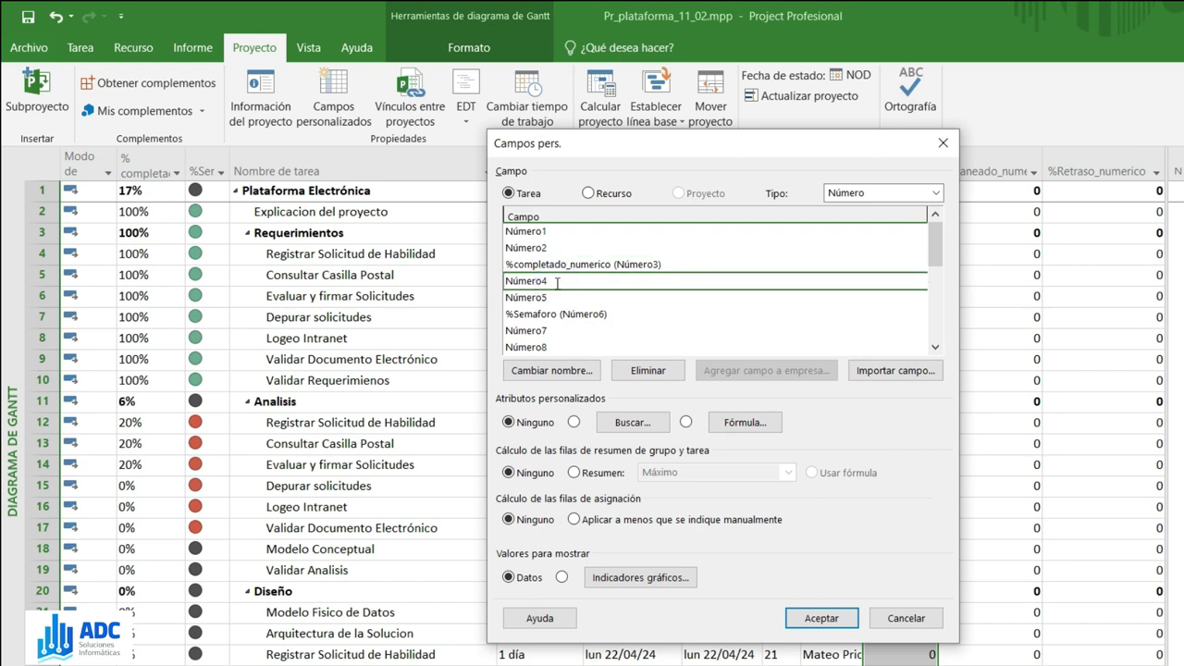
pyautogui.click(548, 281)
pyautogui.click(569, 368)
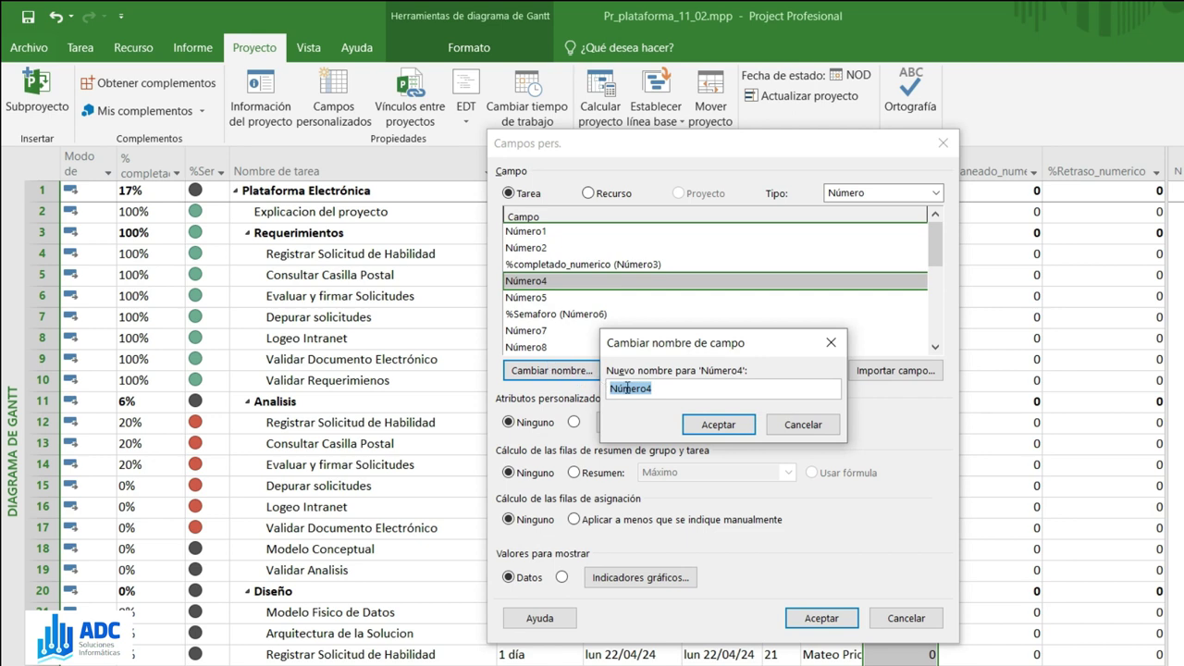
pyautogui.write('%')
pyautogui.write('Planeado_numeric')
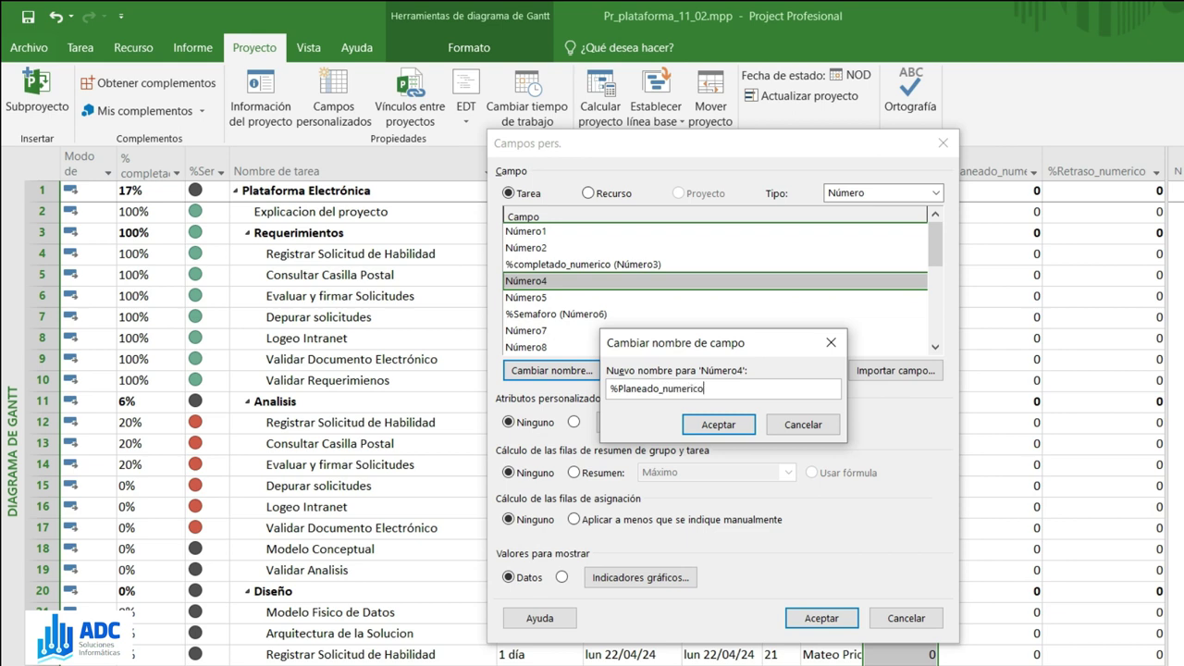
pyautogui.click(716, 426)
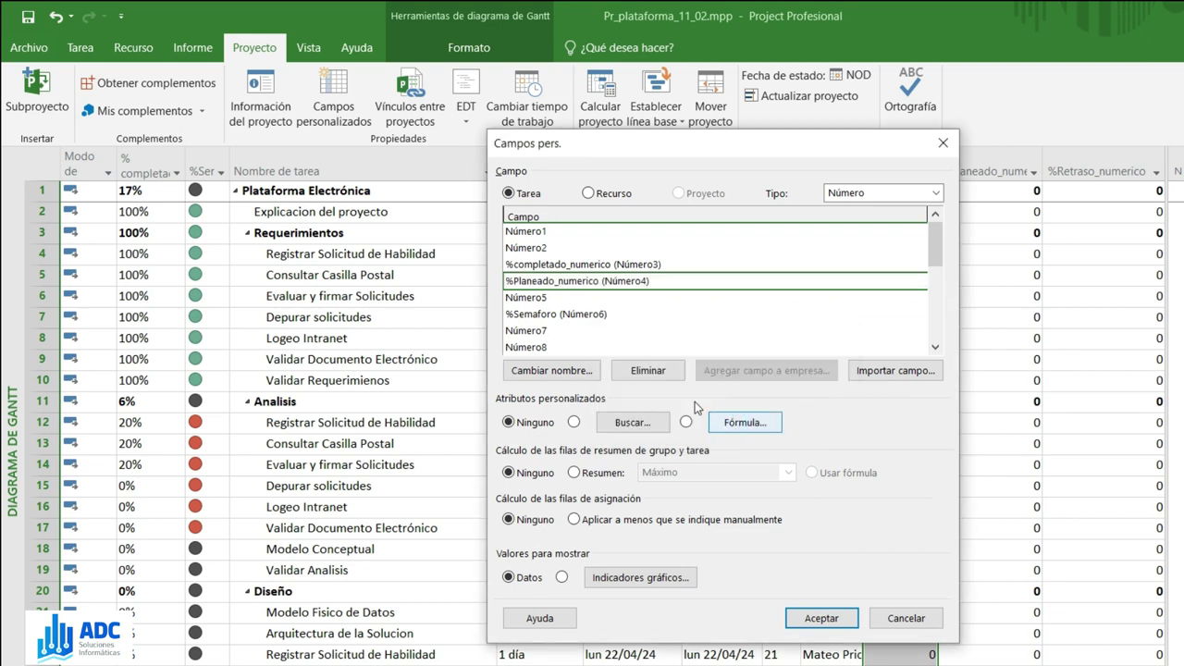
# Step: Rename the custom field Número5 as %retraso_numerico
pyautogui.click(560, 297)
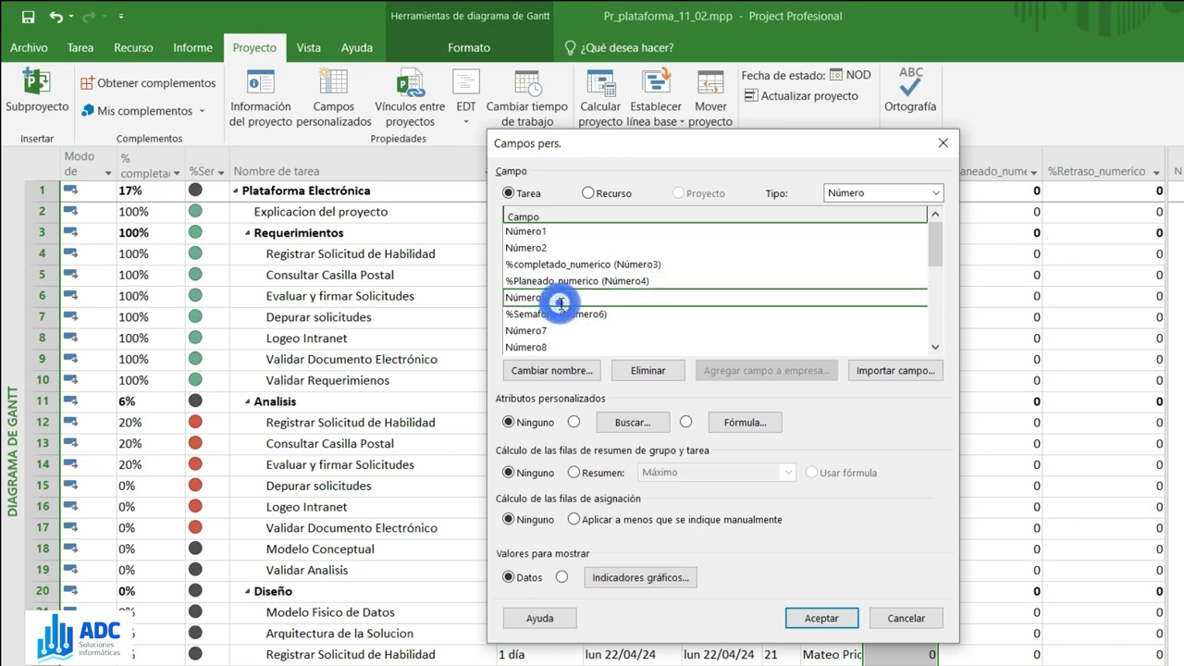
pyautogui.click(559, 370)
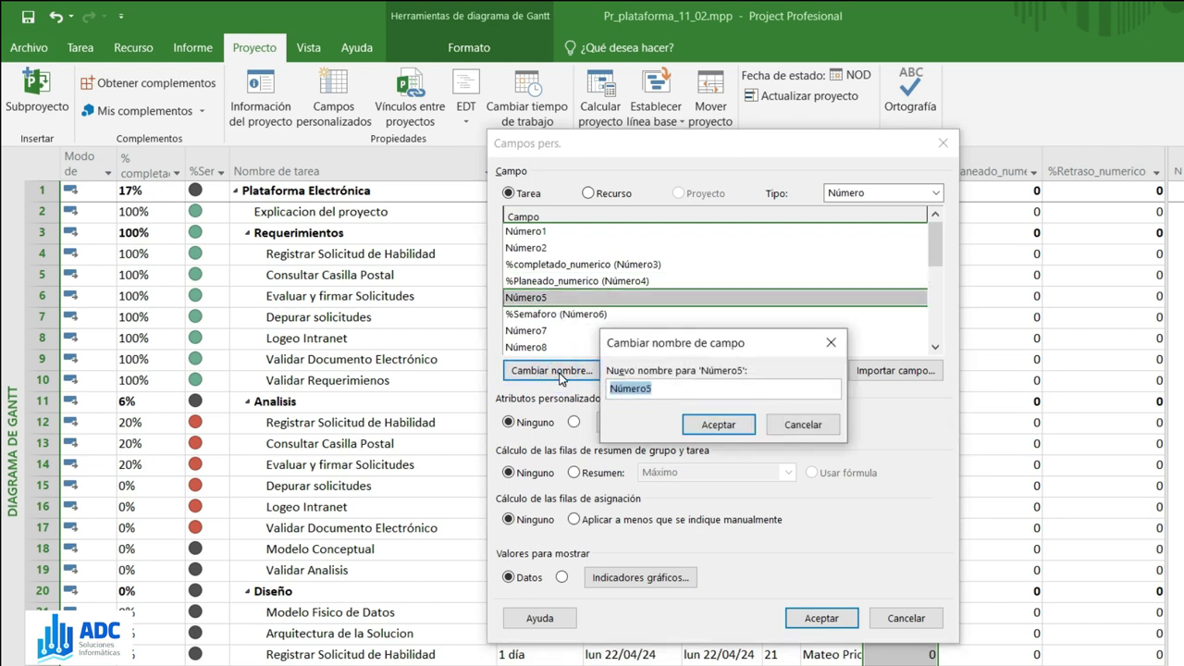
pyautogui.write('%retraso_numerico')
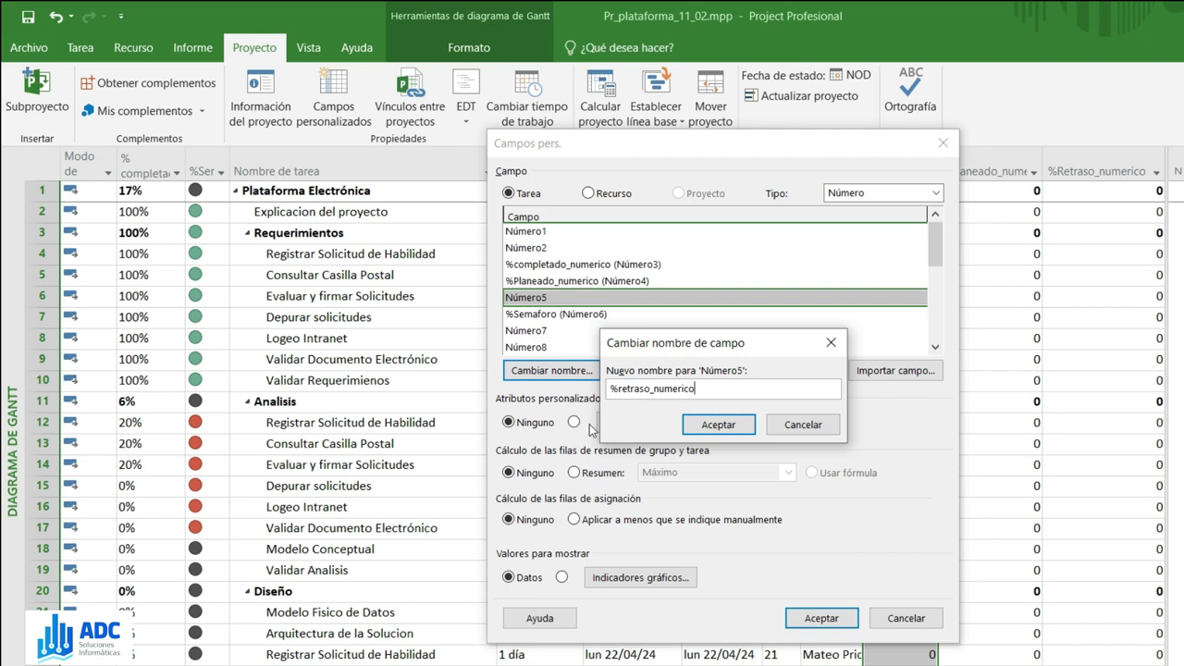
pyautogui.click(723, 424)
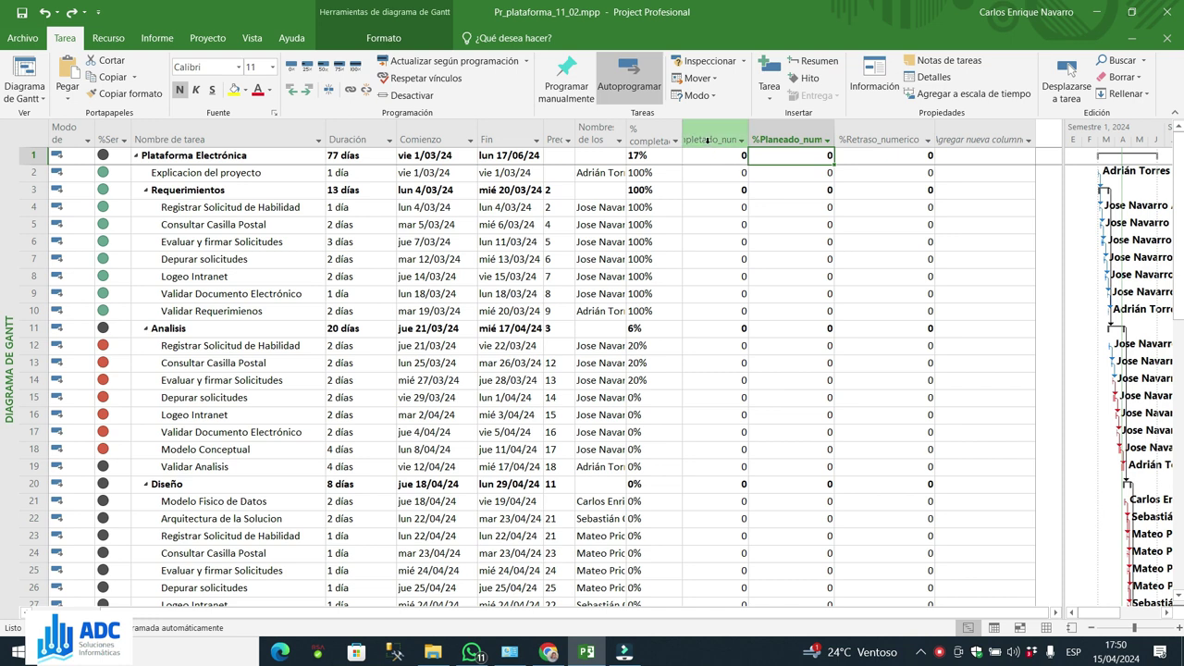
# Step: Change the title of the %Completado_numerico column to "%Completado numerico", with a space instead of the underscore
pyautogui.rightClick(708, 140)
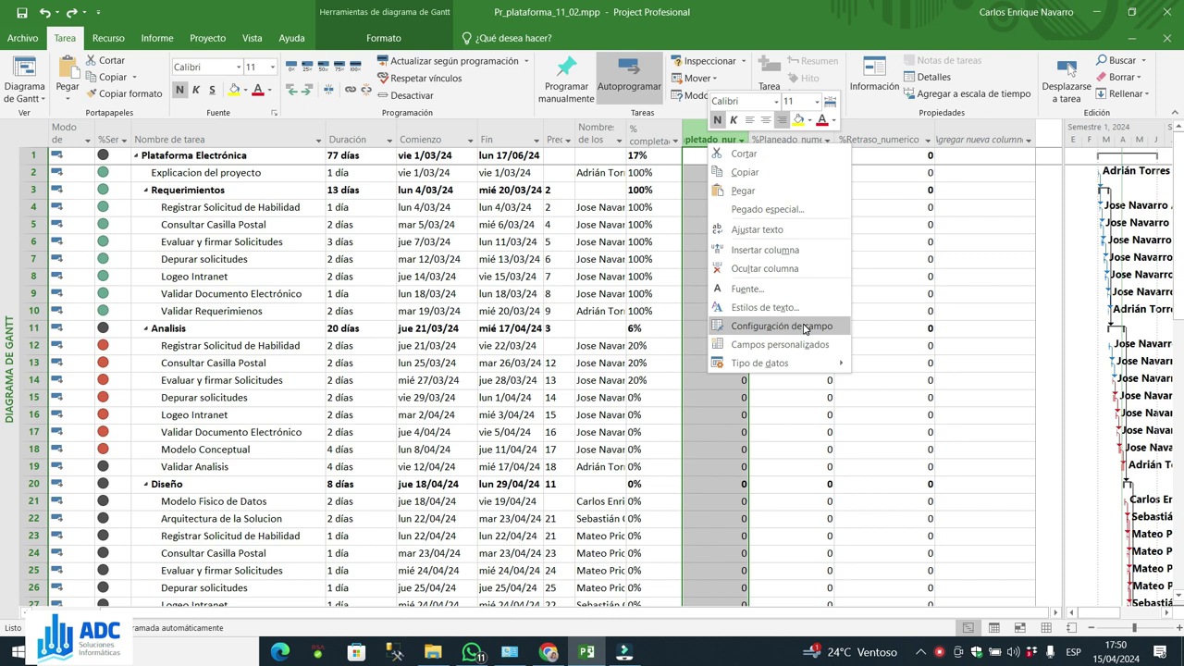
pyautogui.click(781, 325)
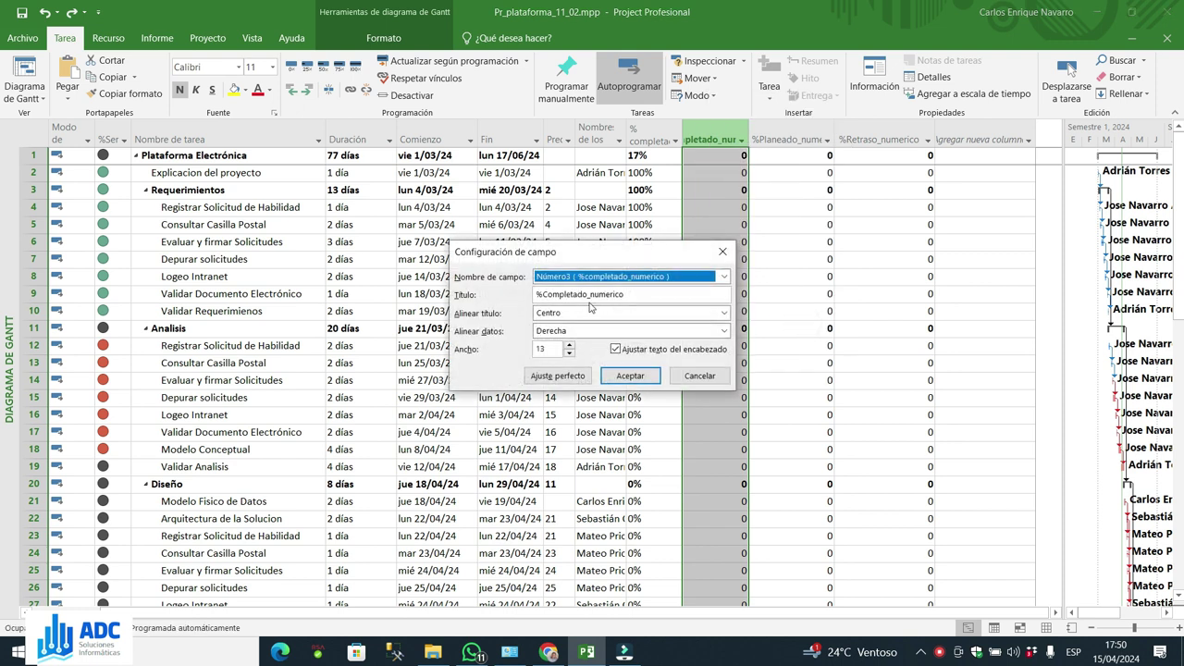
pyautogui.click(591, 294)
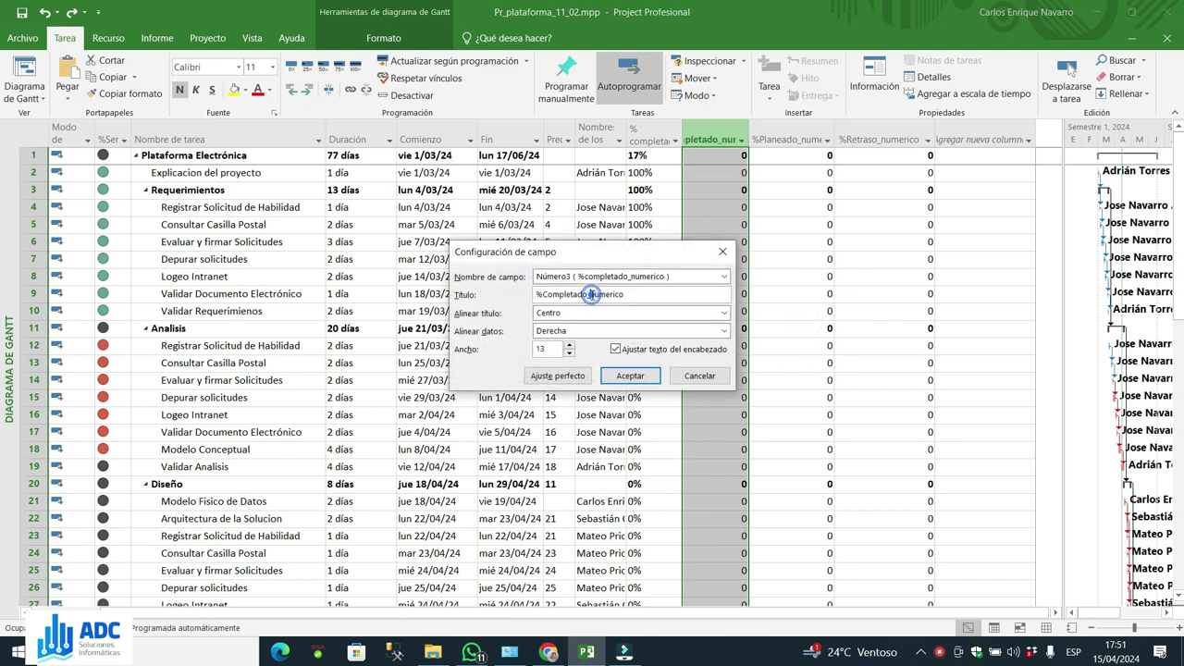
pyautogui.press('BackSpace')
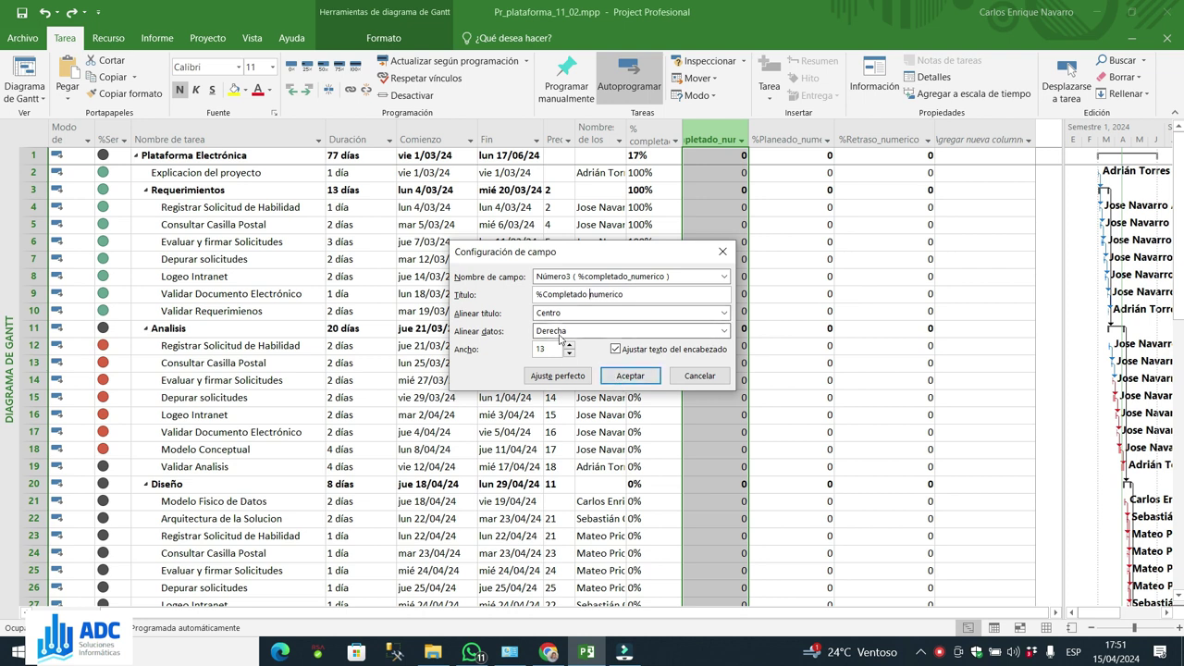
pyautogui.click(629, 375)
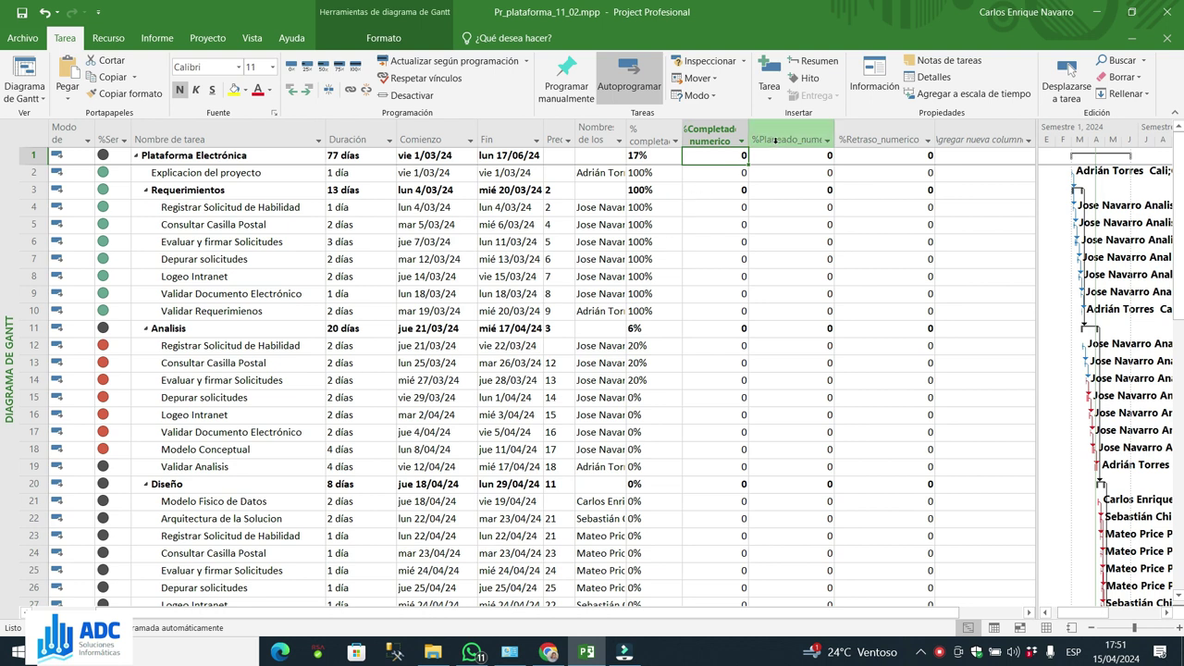
# Step: Change the title of the %Planeado_numerico column to "%Planeado numerico", with a space instead of the underscore
pyautogui.rightClick(775, 140)
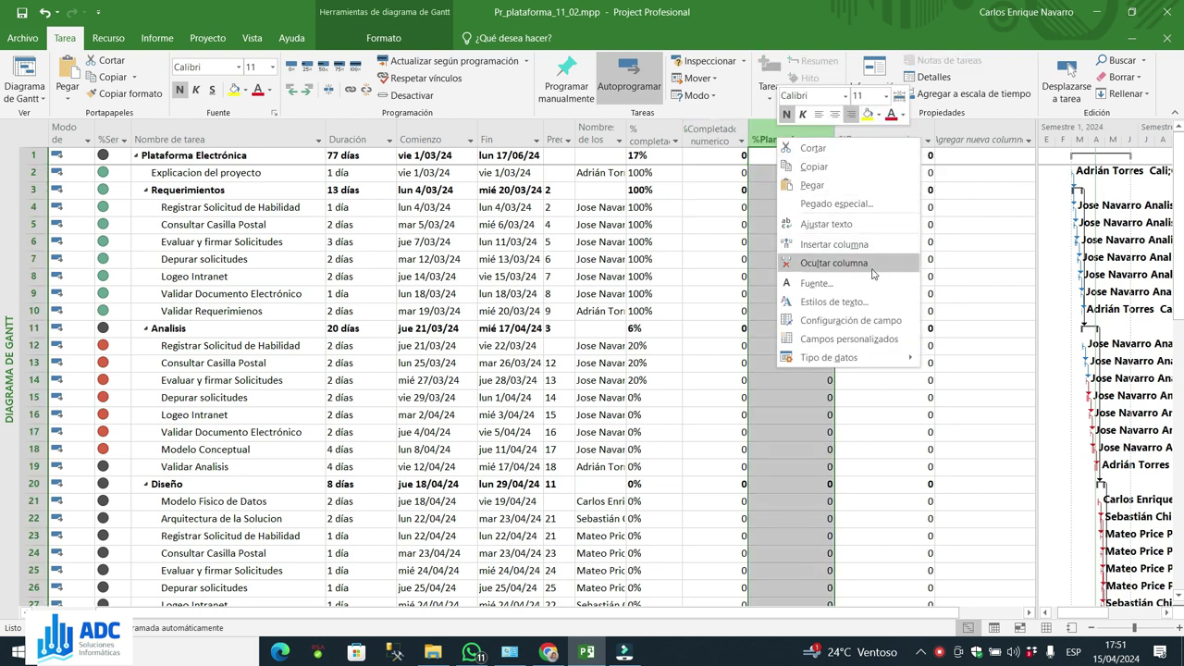
pyautogui.click(893, 324)
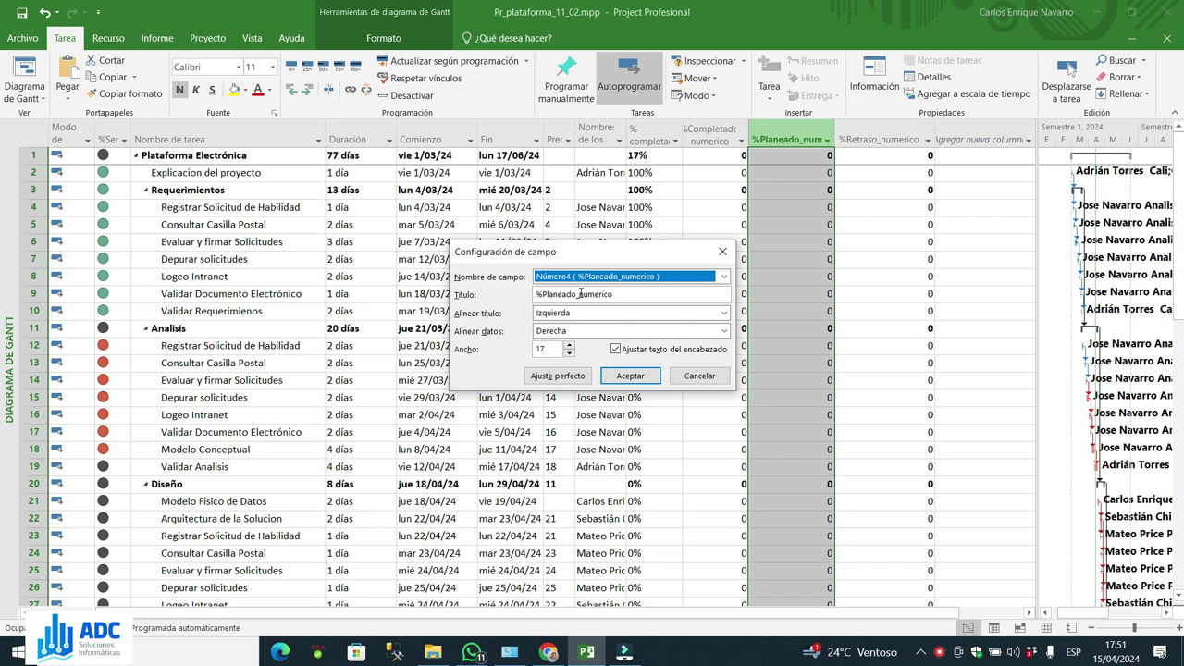
pyautogui.click(580, 293)
pyautogui.press('BackSpace')
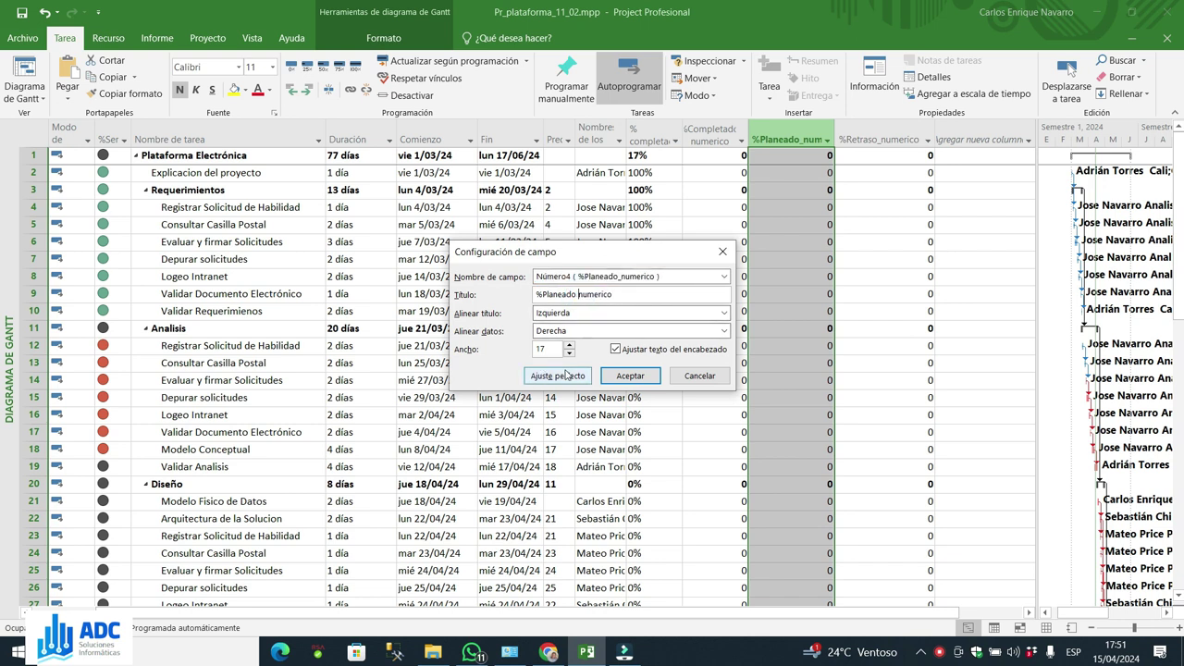
pyautogui.click(630, 376)
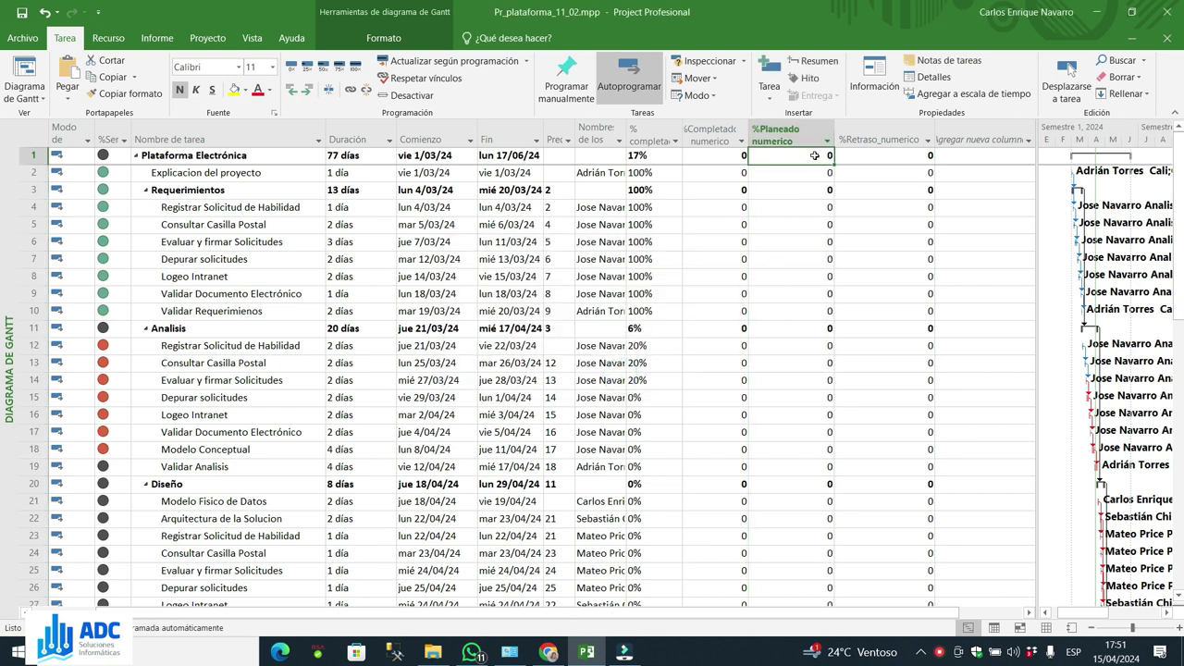
# Step: Center the title of the %Planeado numerico column in its field settings
pyautogui.rightClick(785, 136)
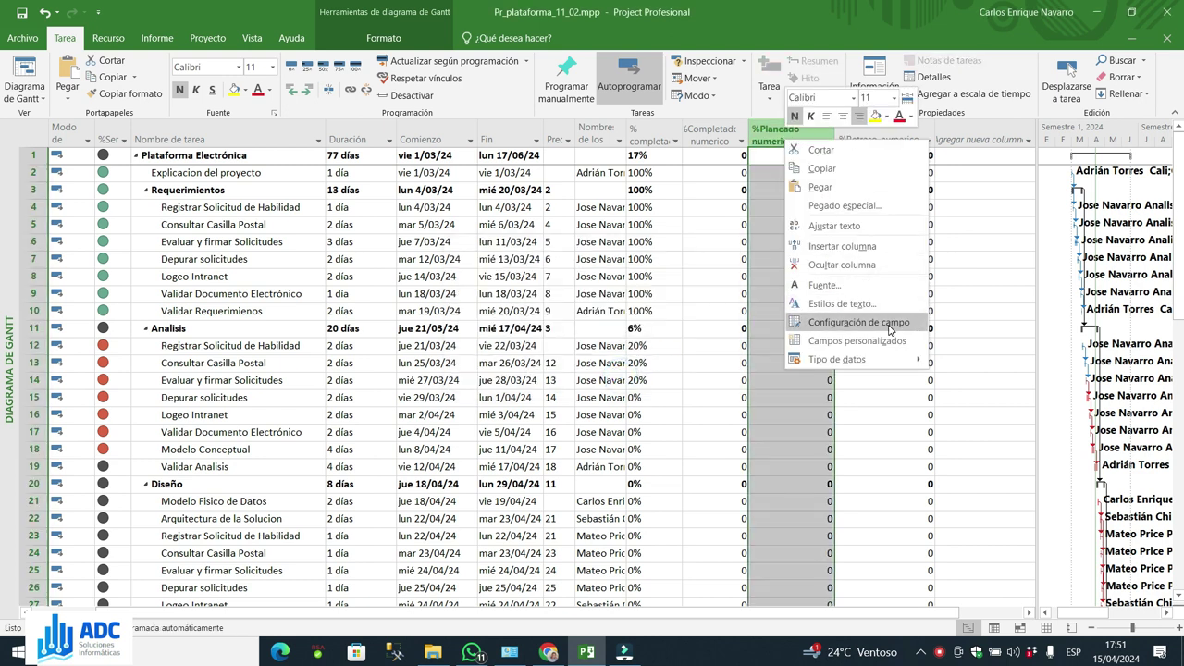
pyautogui.click(836, 321)
pyautogui.click(615, 313)
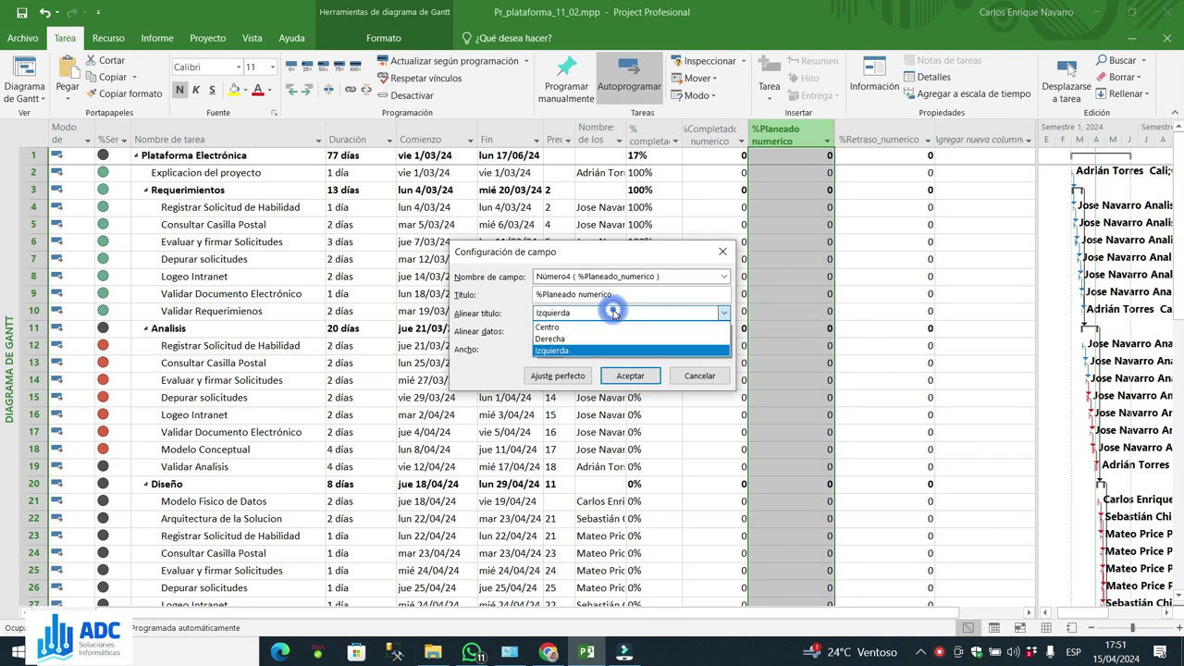
pyautogui.click(610, 327)
pyautogui.click(630, 376)
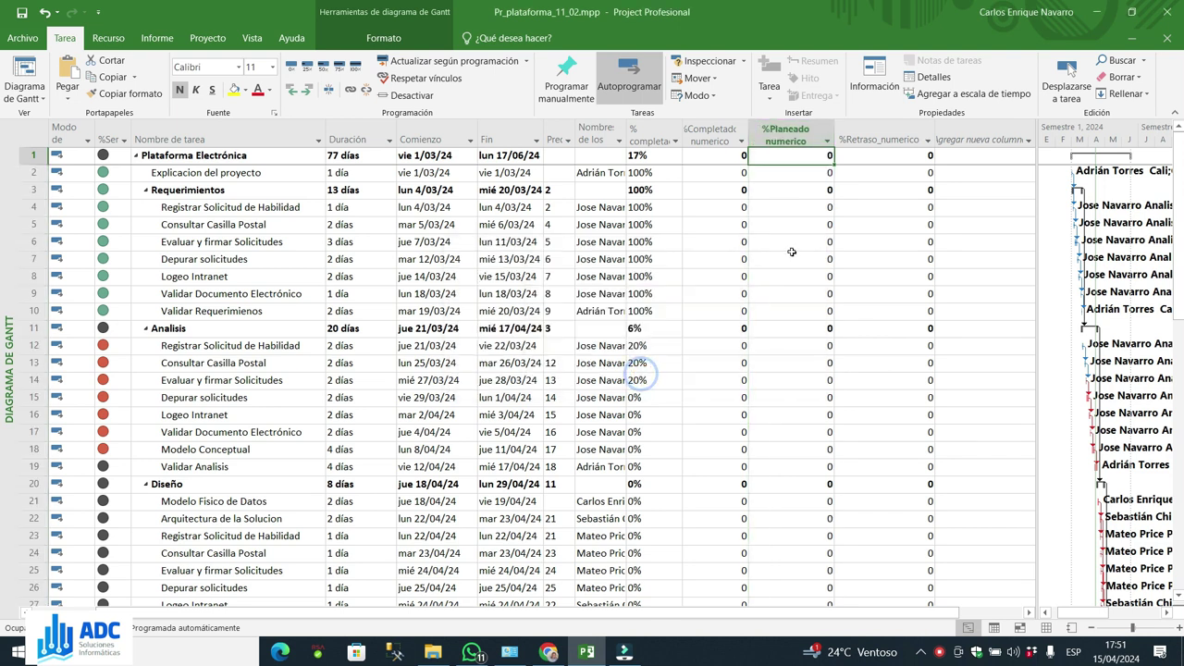
# Step: Change the title of the %Retraso_numerico column to "%Retraso numerico", with a space instead of the underscore
pyautogui.rightClick(865, 138)
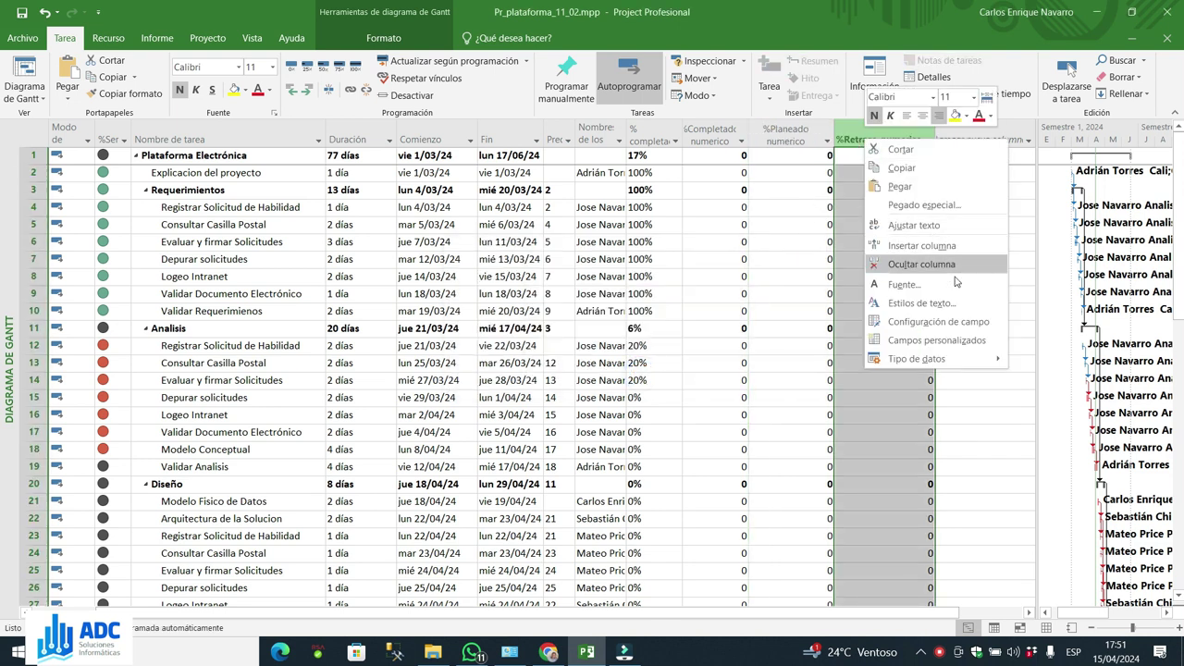
pyautogui.click(938, 322)
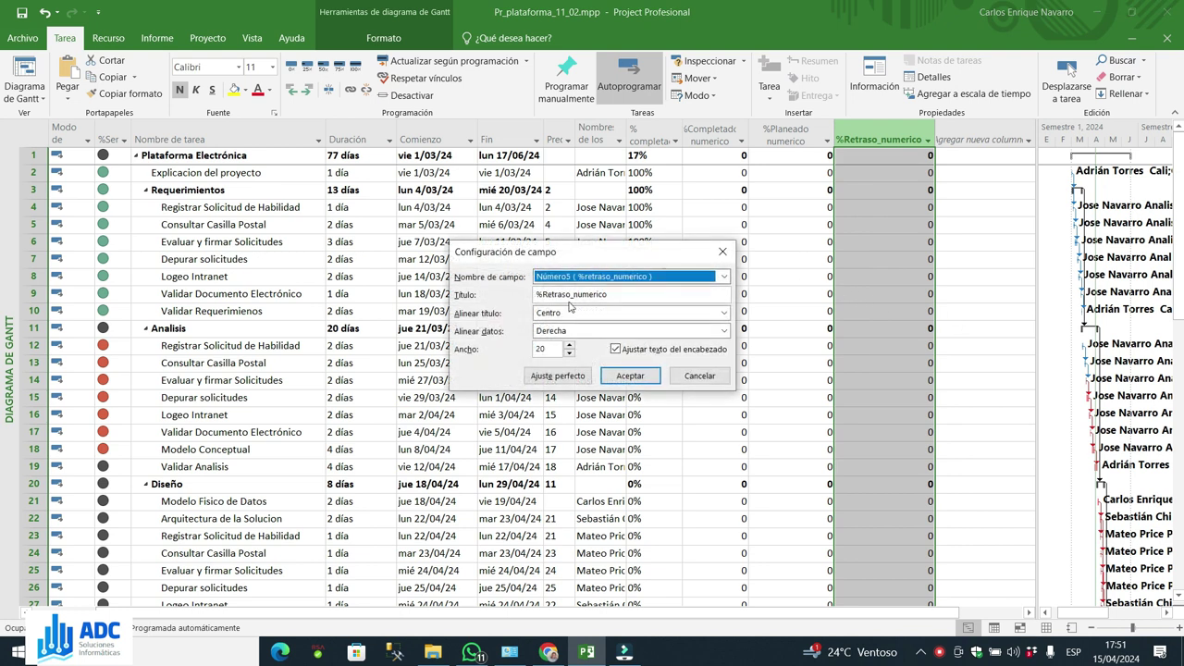
pyautogui.click(569, 295)
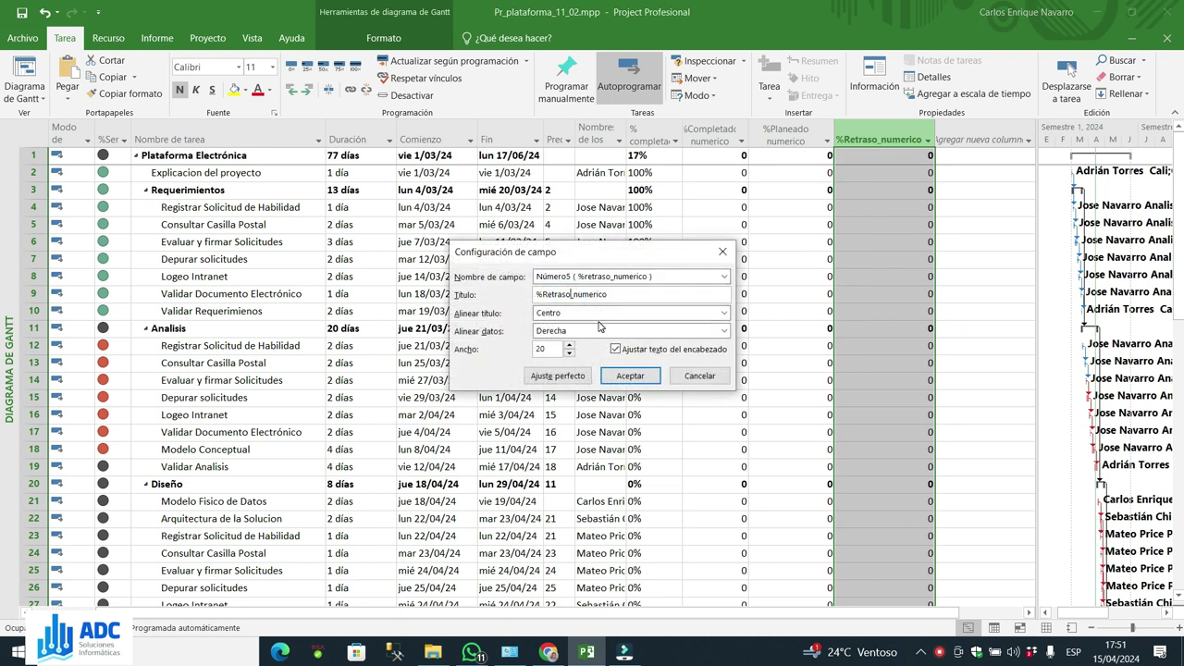
pyautogui.press('BackSpace')
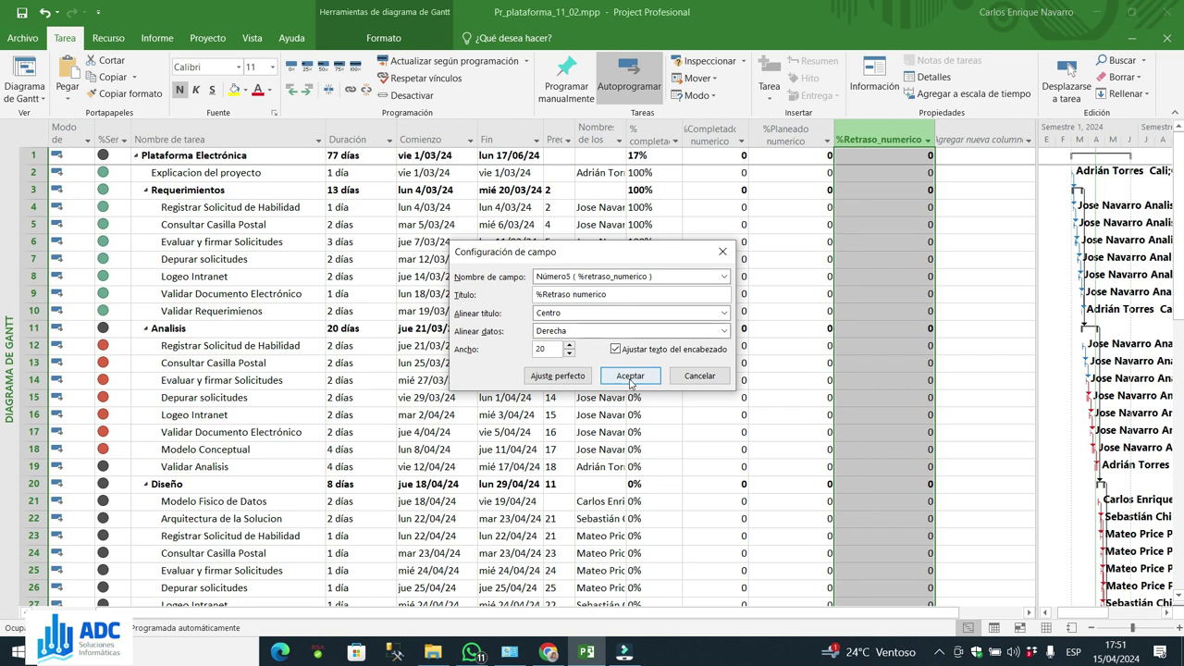
pyautogui.click(630, 376)
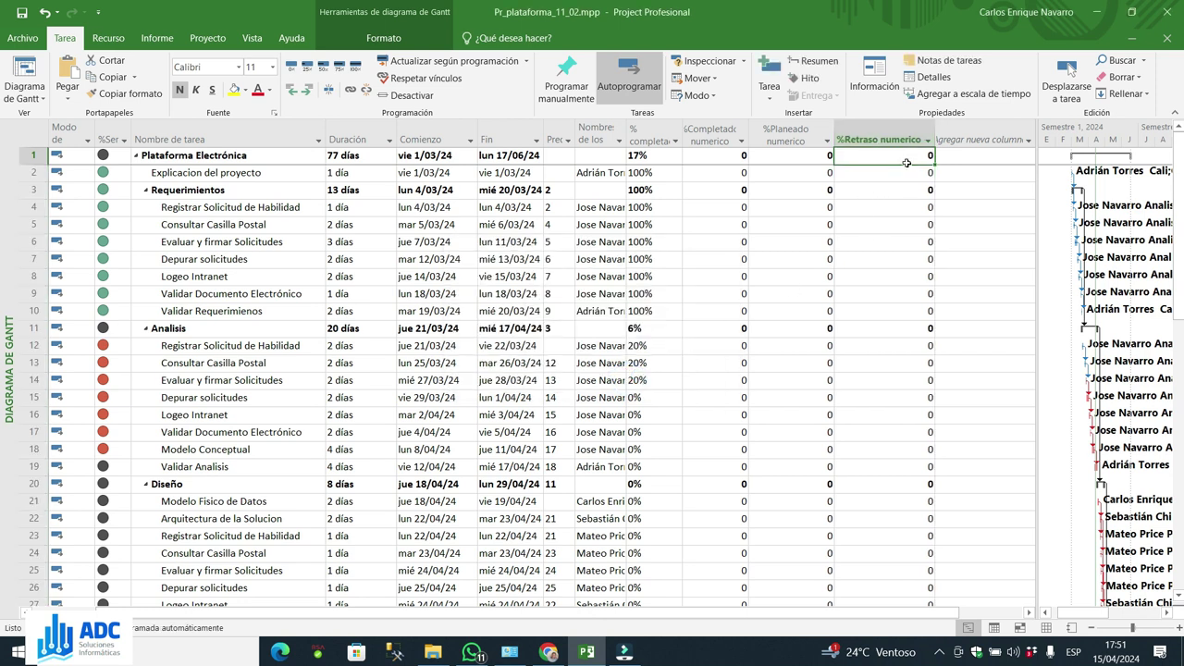
# Step: Narrow the %Retraso numerico column so its title wraps onto two lines
pyautogui.moveTo(937, 137); pyautogui.dragTo(912, 132)
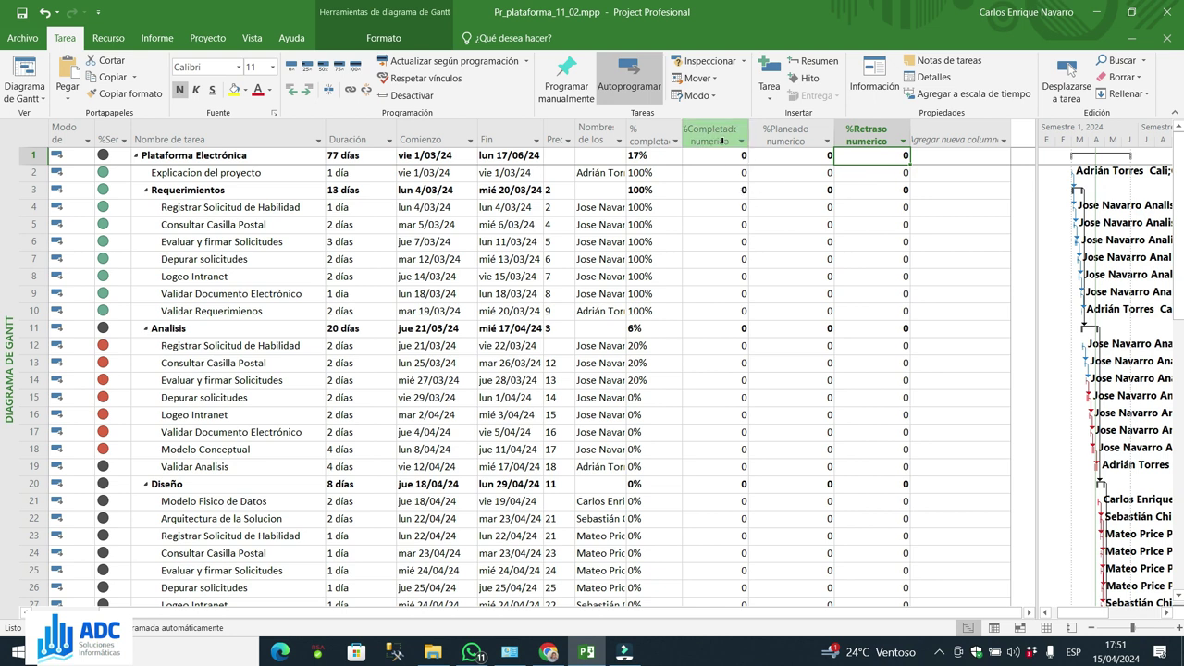
# Step: Give the %completado_numerico custom field the formula [% completado] /100 and accept replacing its existing data
pyautogui.rightClick(721, 131)
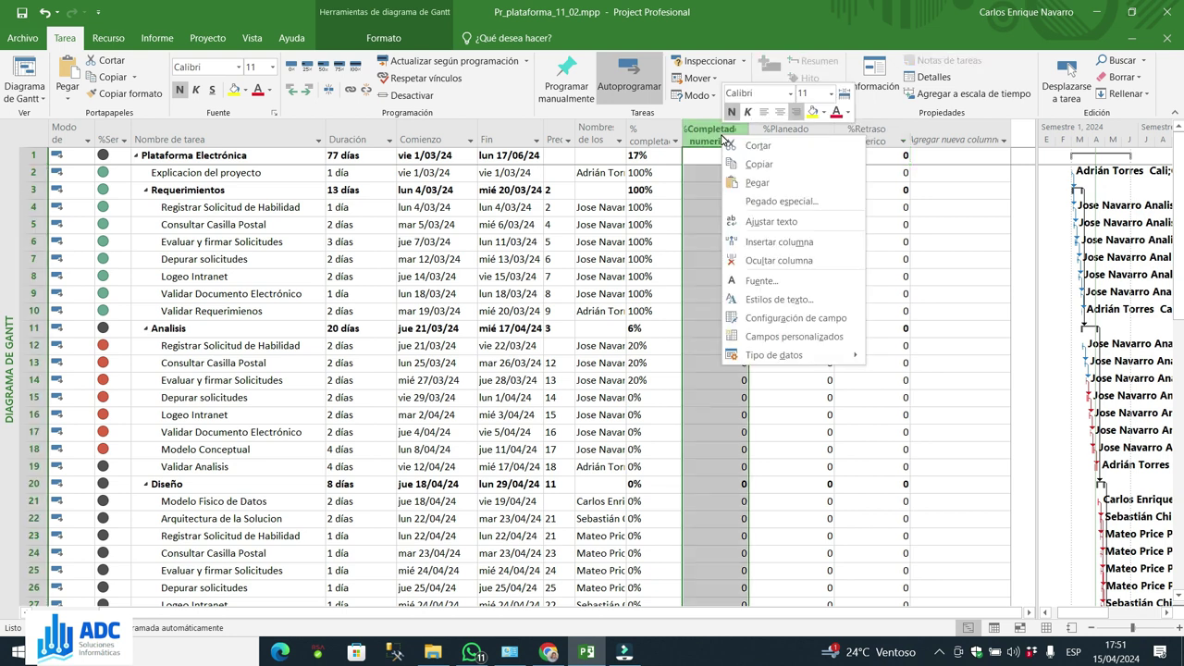
pyautogui.click(822, 335)
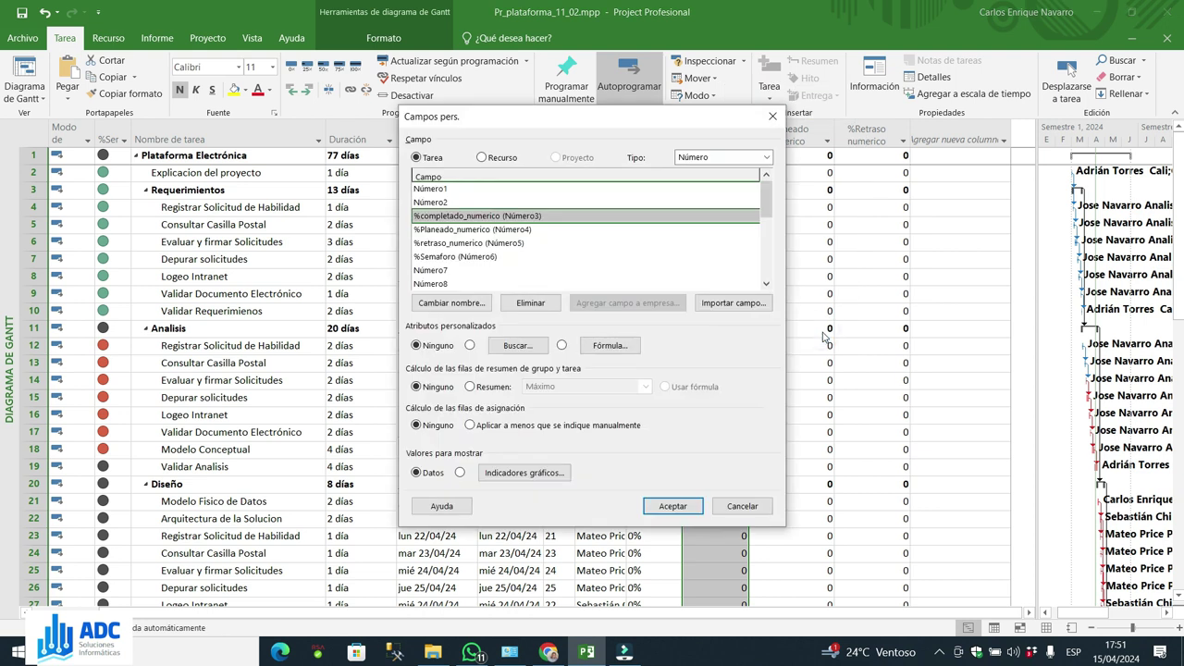
pyautogui.click(619, 346)
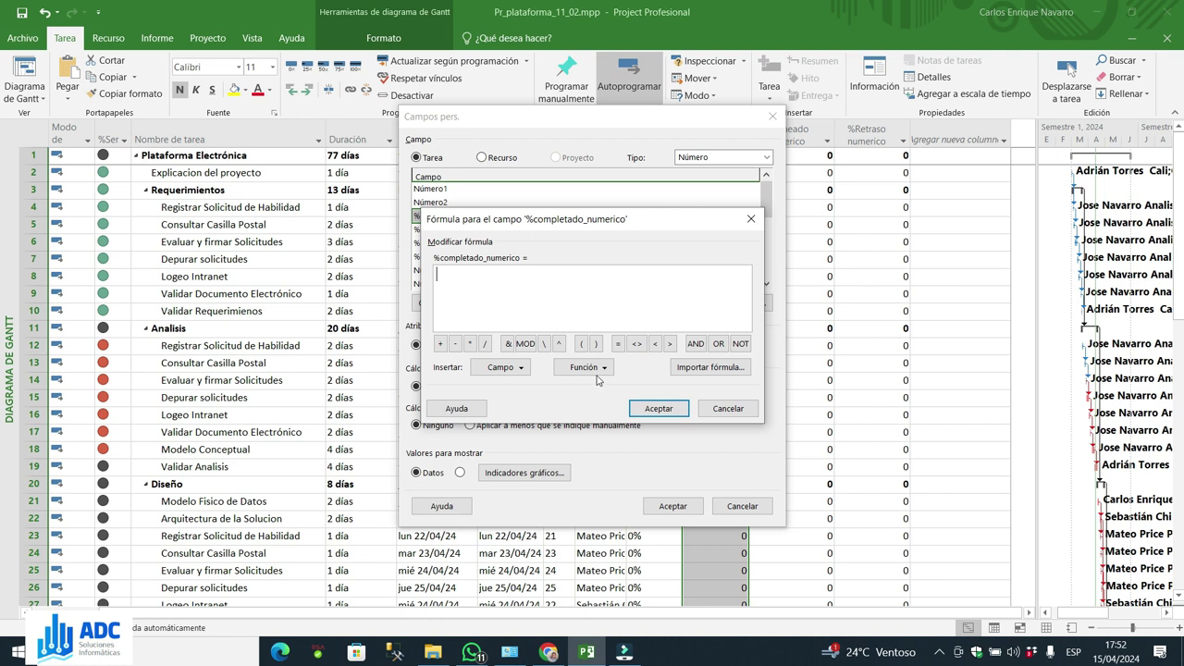
pyautogui.click(504, 367)
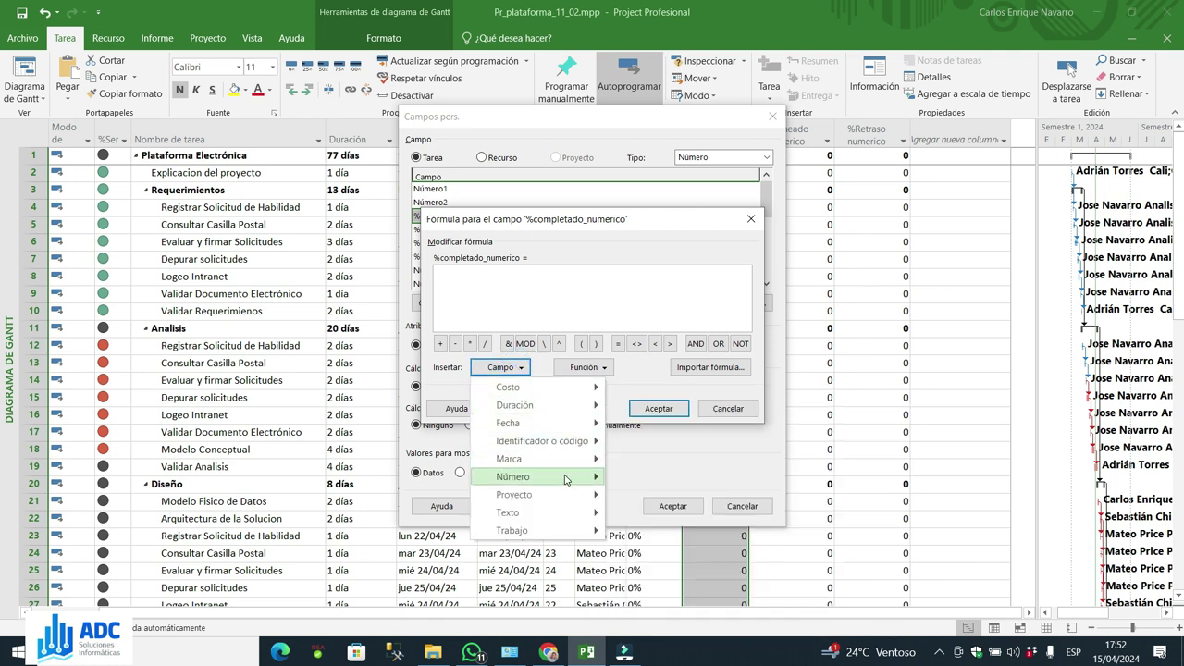
pyautogui.moveTo(565, 479)
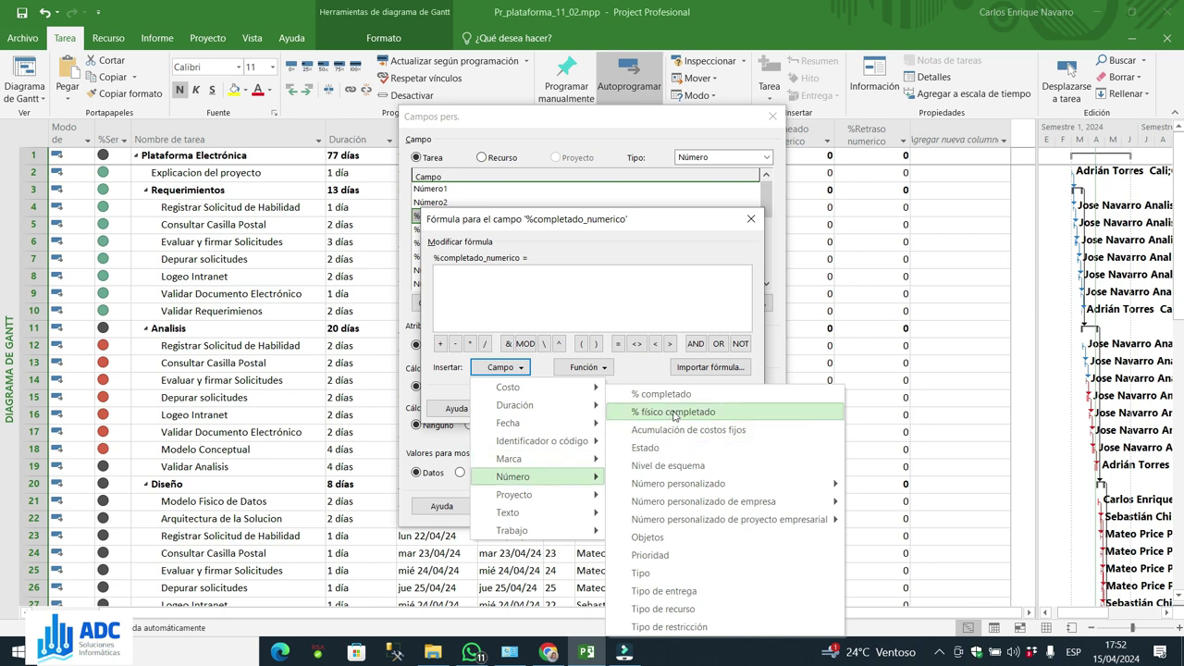
pyautogui.click(680, 395)
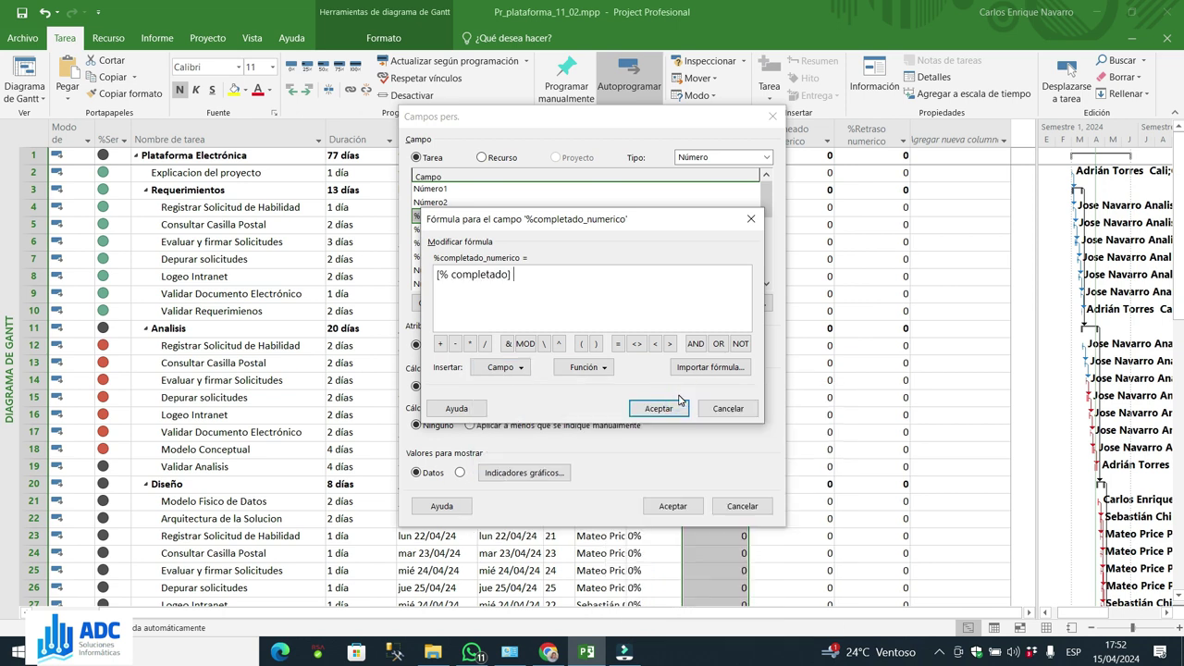
pyautogui.write('/100')
pyautogui.click(655, 413)
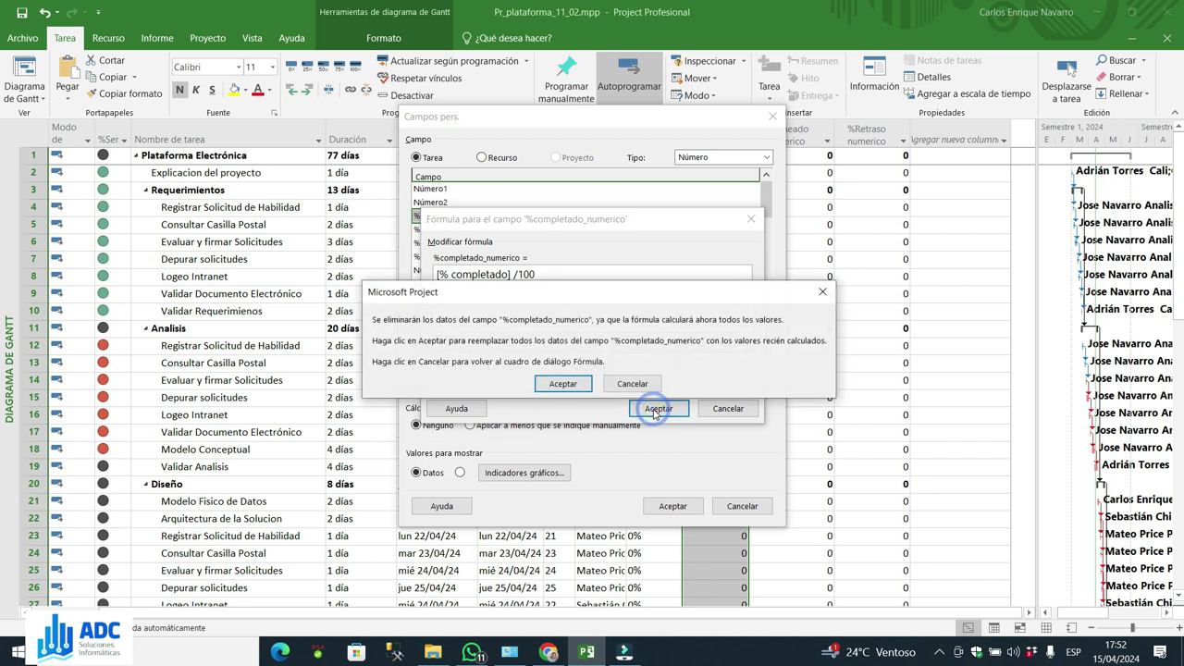
pyautogui.click(568, 386)
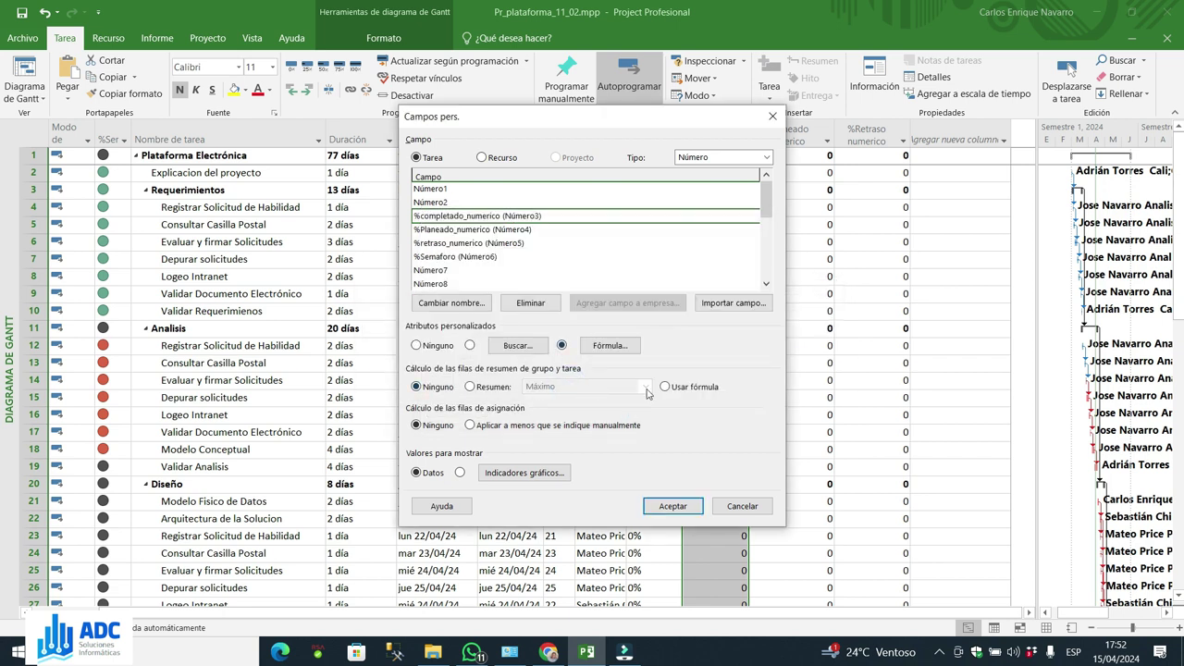
# Step: Make the group and task summary rows of %completado_numerico use the formula, and apply the custom field settings
pyautogui.click(665, 387)
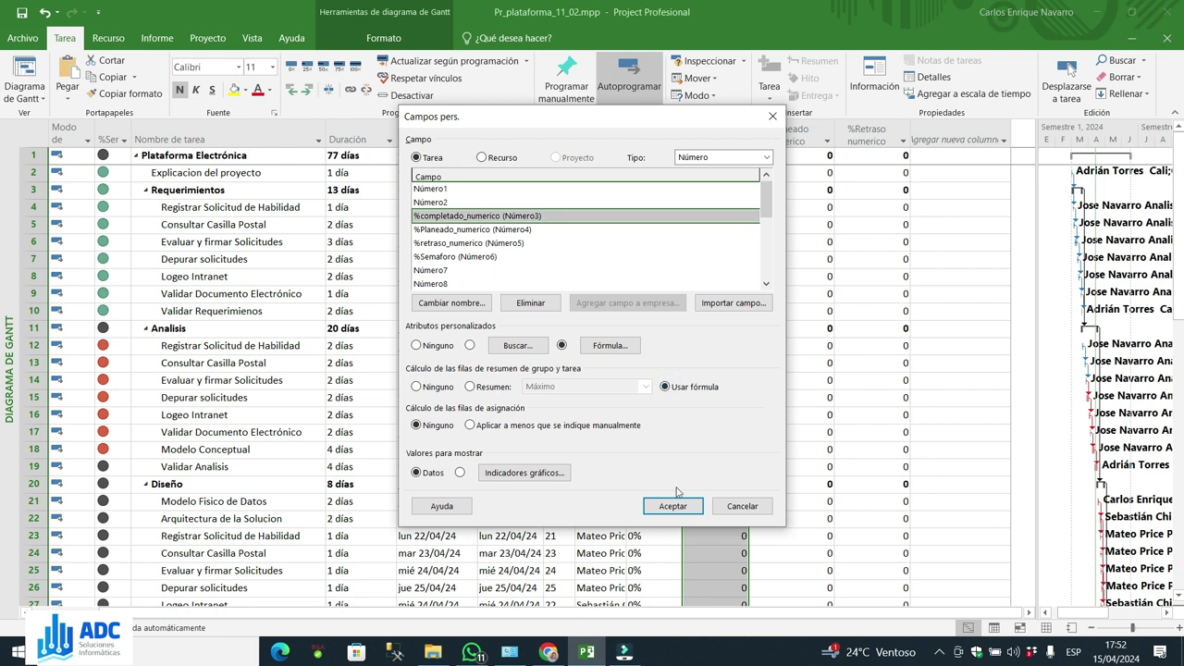
pyautogui.click(672, 506)
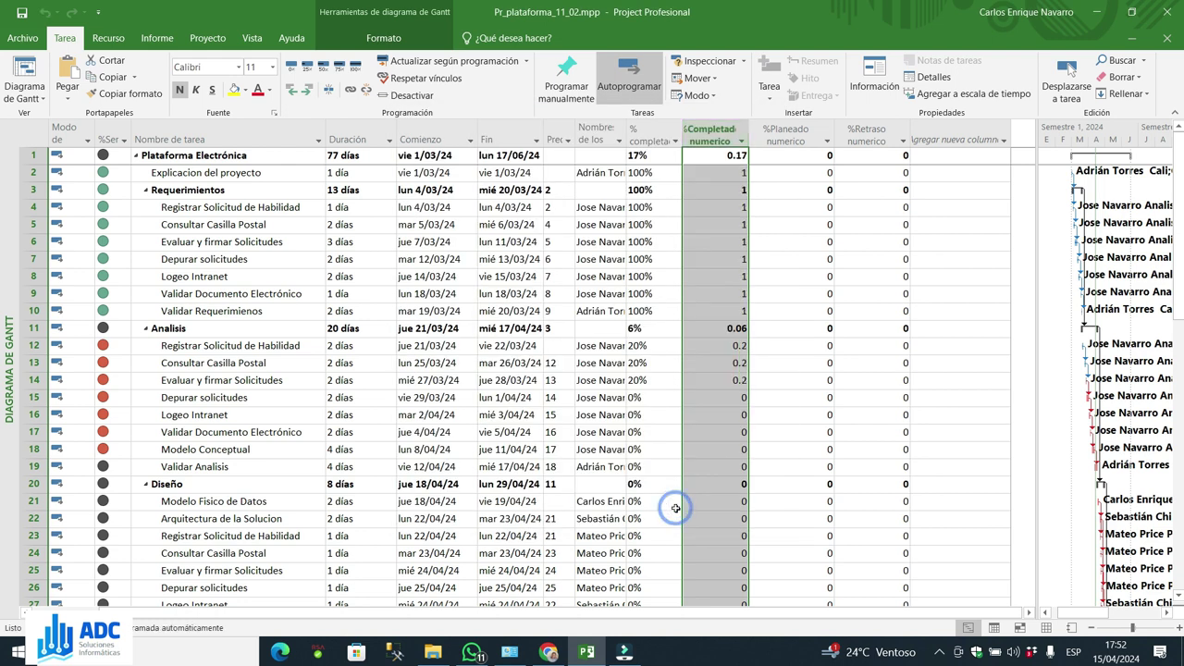
pyautogui.click(710, 241)
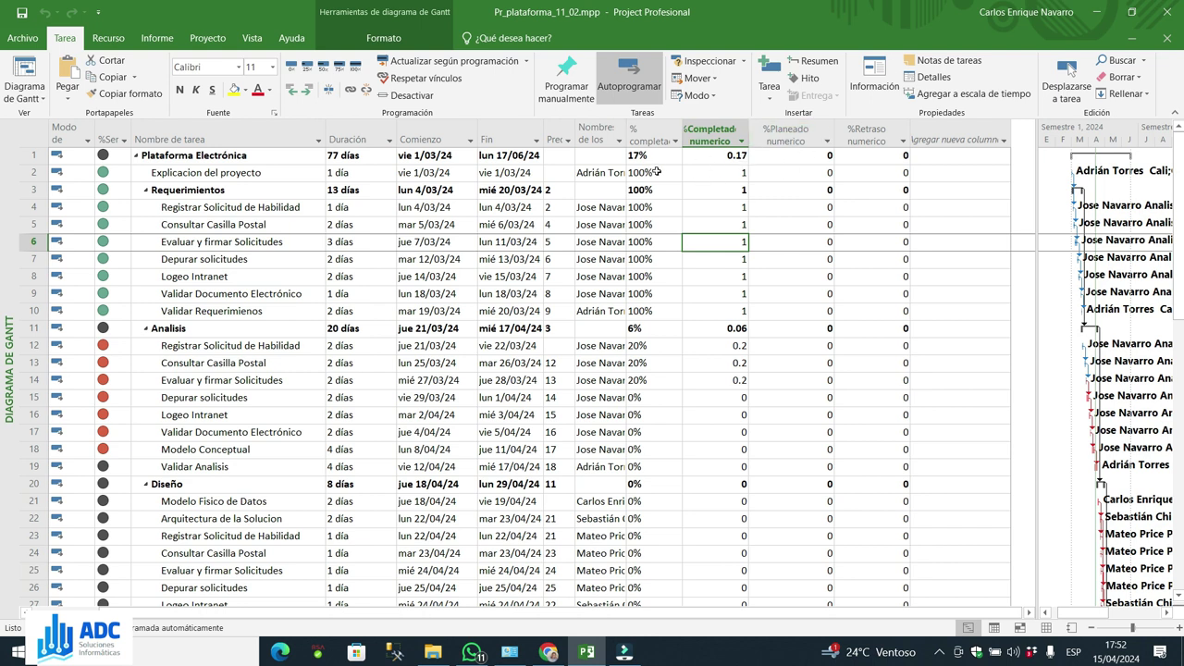
# Step: Start a formula for the %Planeado_numerico custom field with the general IIf function
pyautogui.rightClick(793, 137)
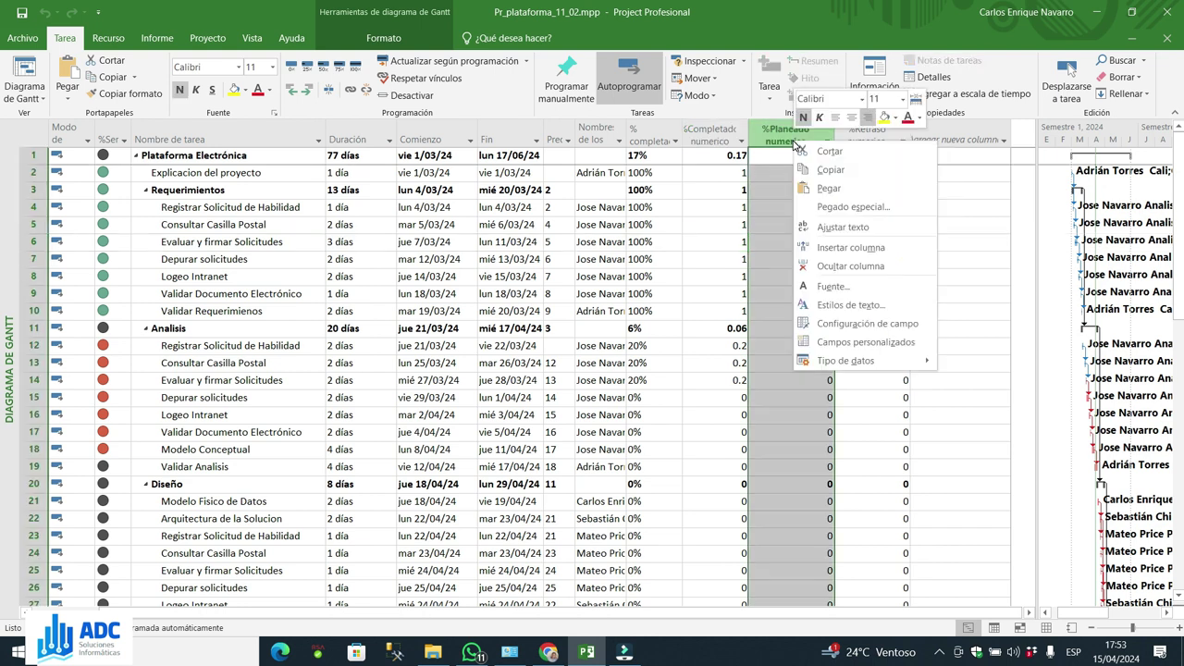
pyautogui.click(881, 342)
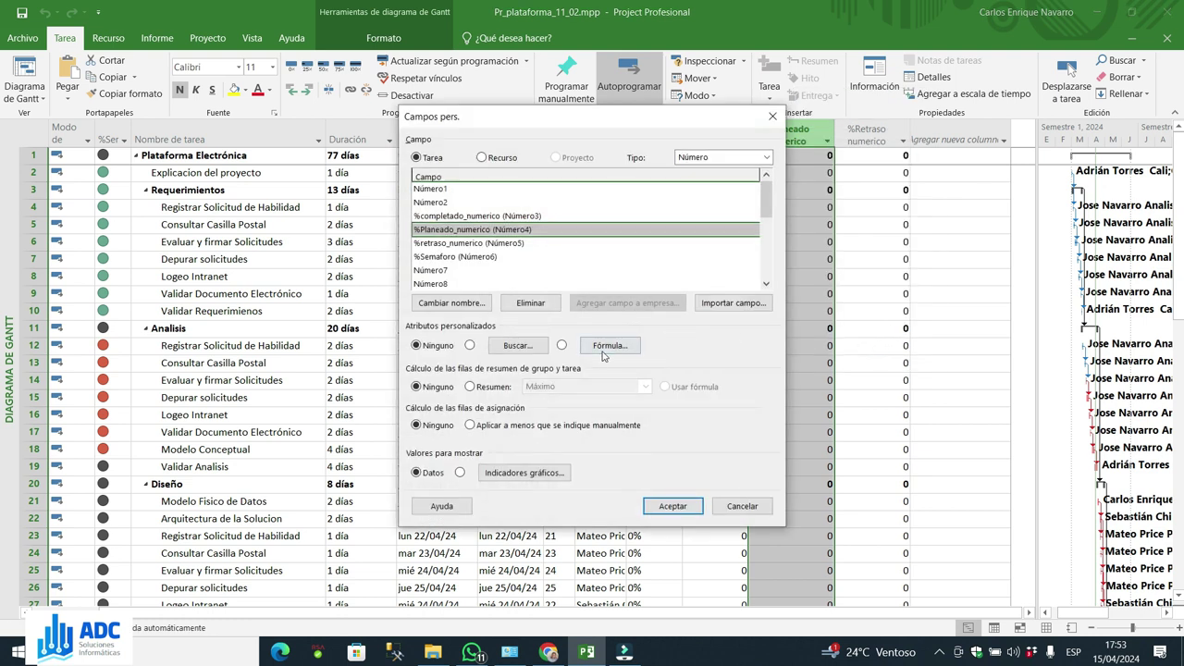
pyautogui.click(605, 347)
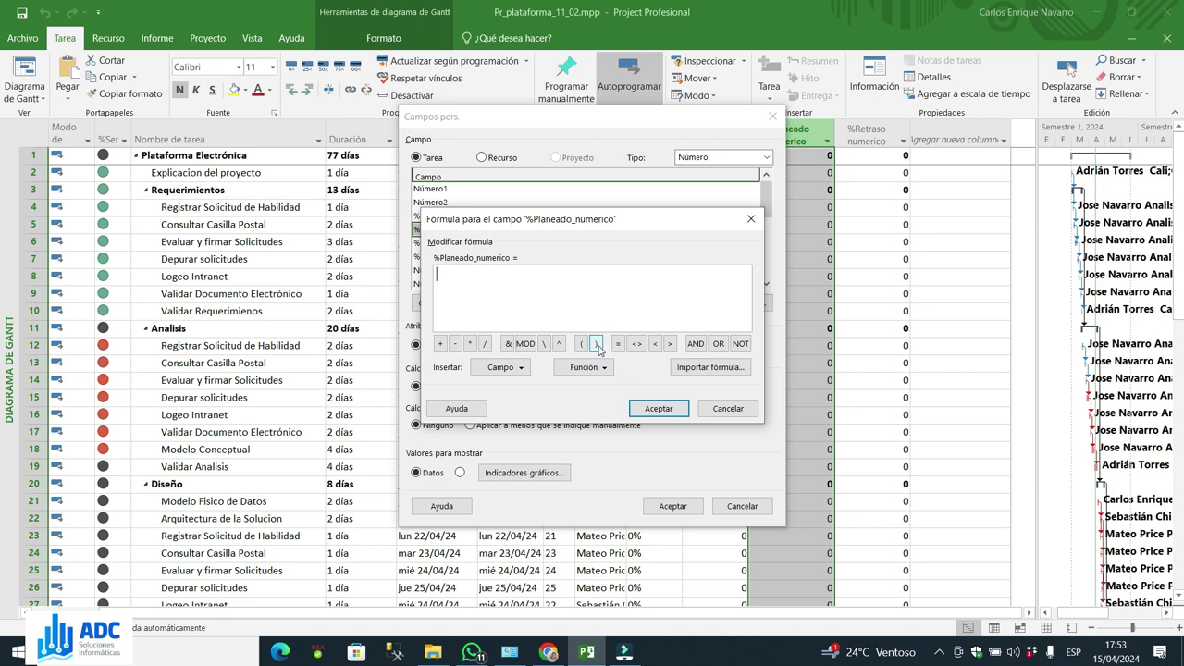
pyautogui.click(596, 369)
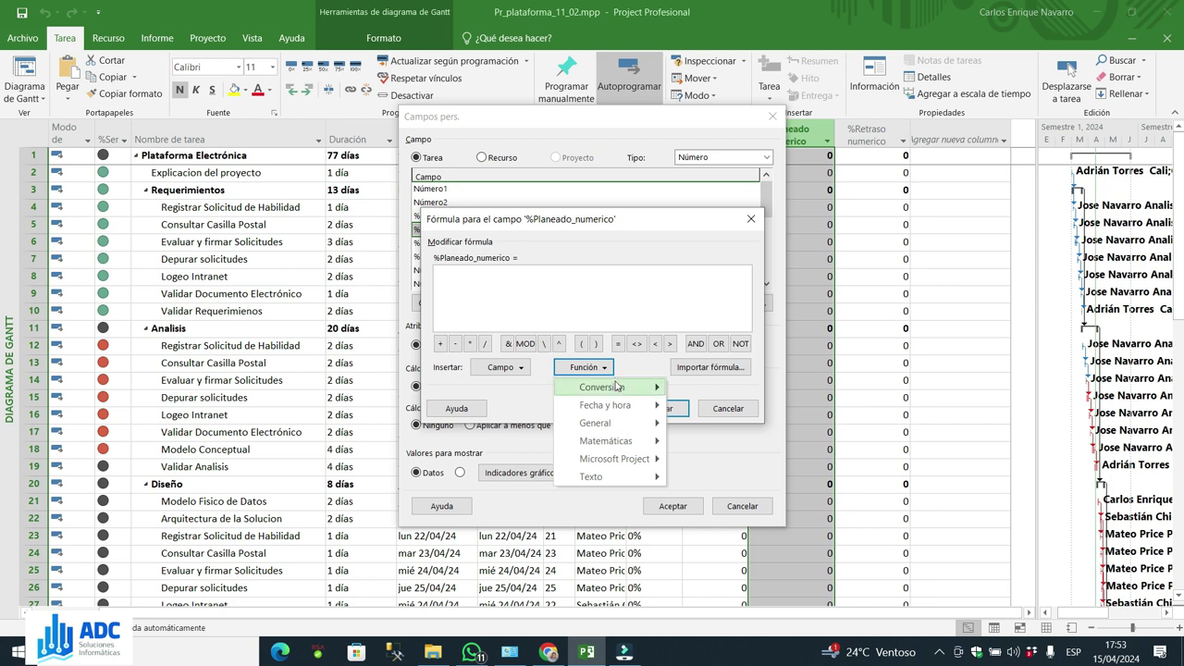
pyautogui.moveTo(612, 408)
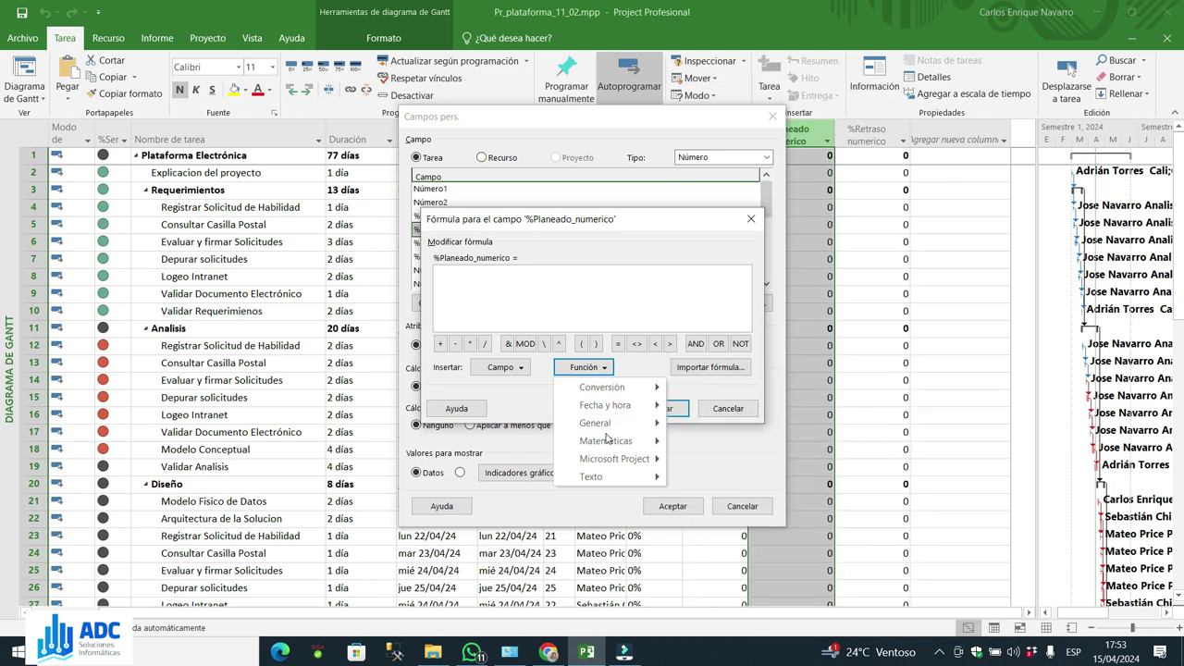
pyautogui.moveTo(609, 441)
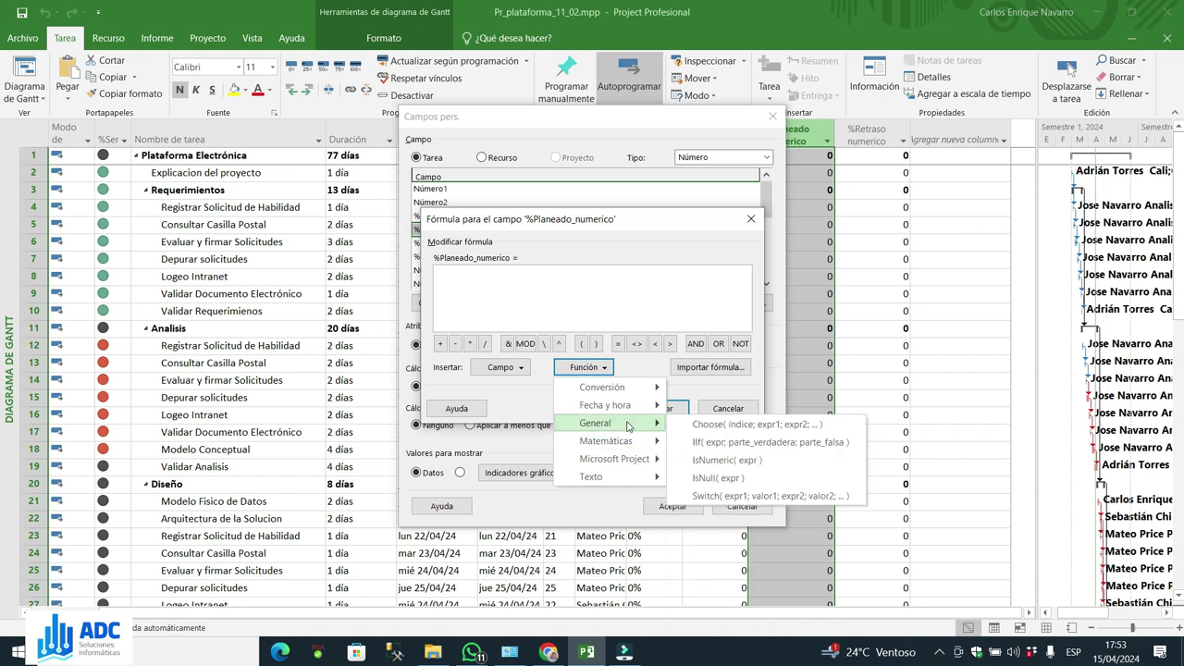
pyautogui.click(736, 442)
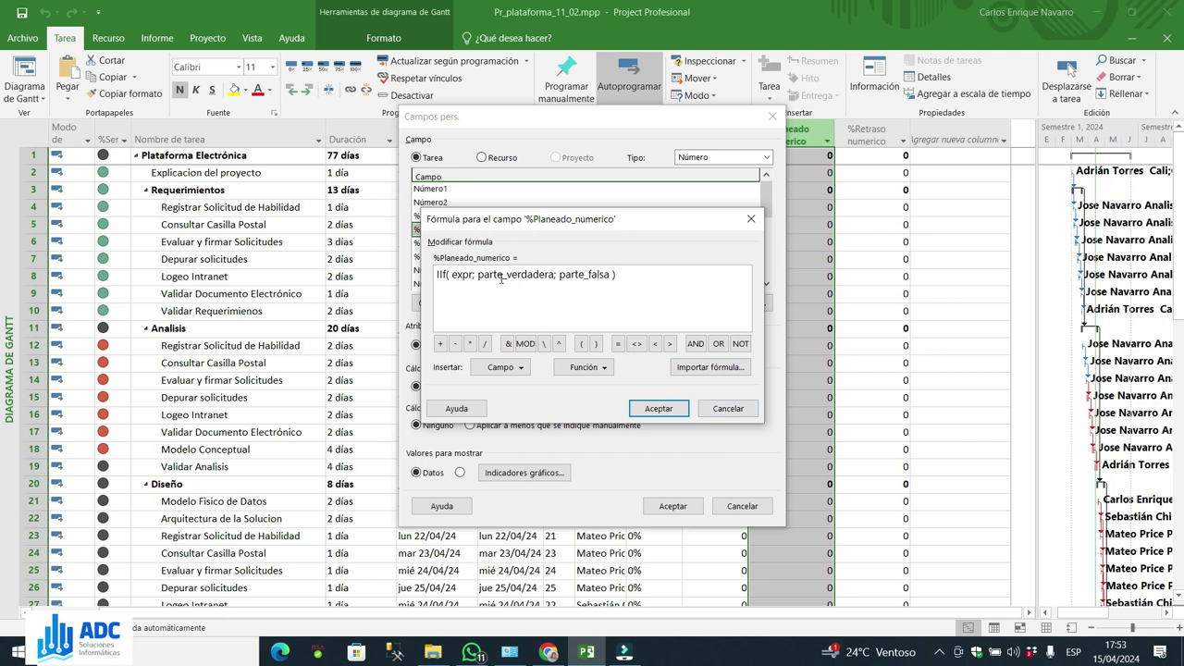
# Step: Replace the expr placeholder of the IIf function with the condition [Fecha actual] <[Comienzo]
pyautogui.click(460, 270)
pyautogui.click(456, 277)
pyautogui.press('Delete')
pyautogui.press('Delete')
pyautogui.press('Delete')
pyautogui.press('Delete')
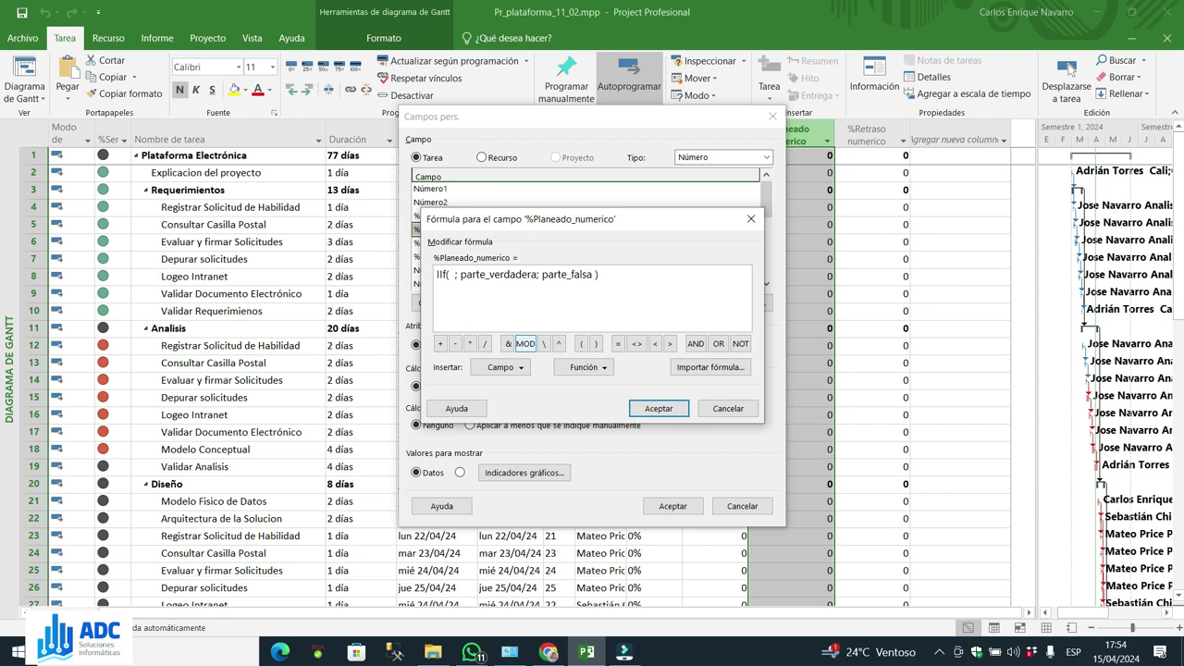
pyautogui.click(524, 369)
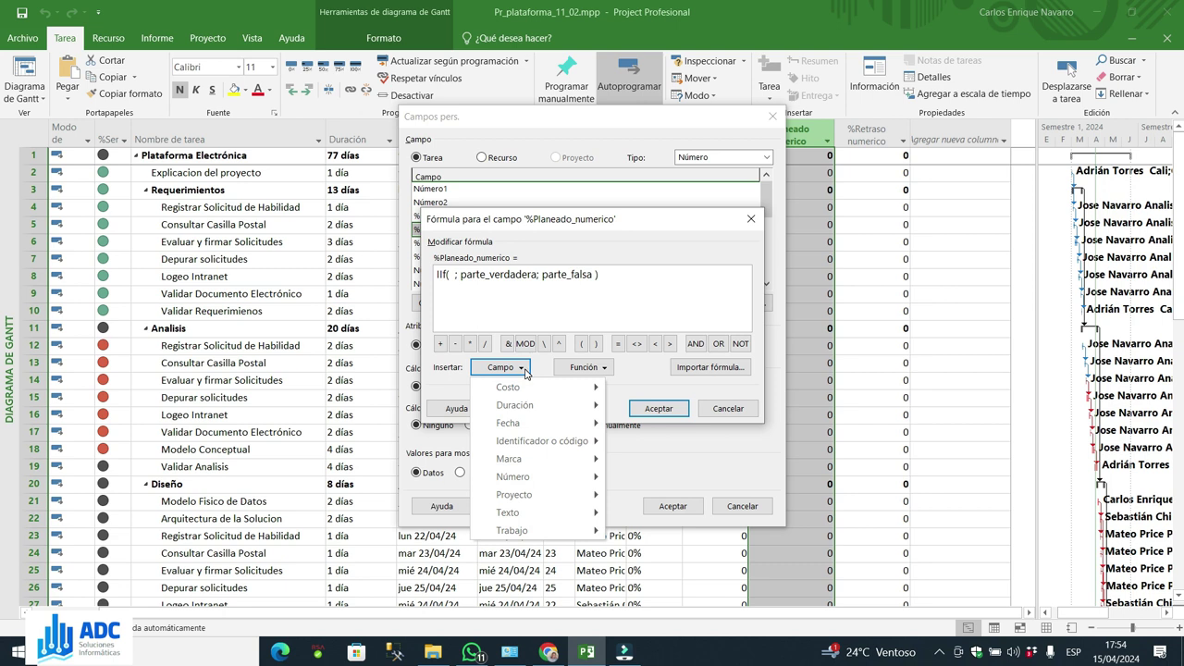
pyautogui.moveTo(542, 498)
pyautogui.moveTo(619, 499)
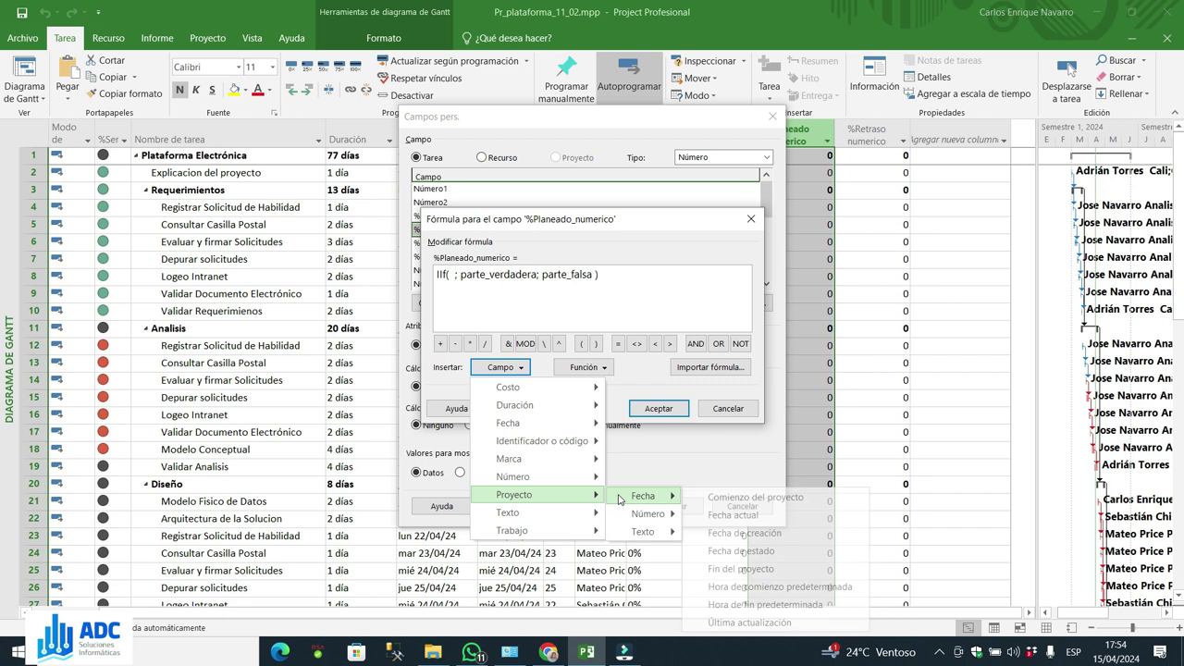
pyautogui.click(740, 516)
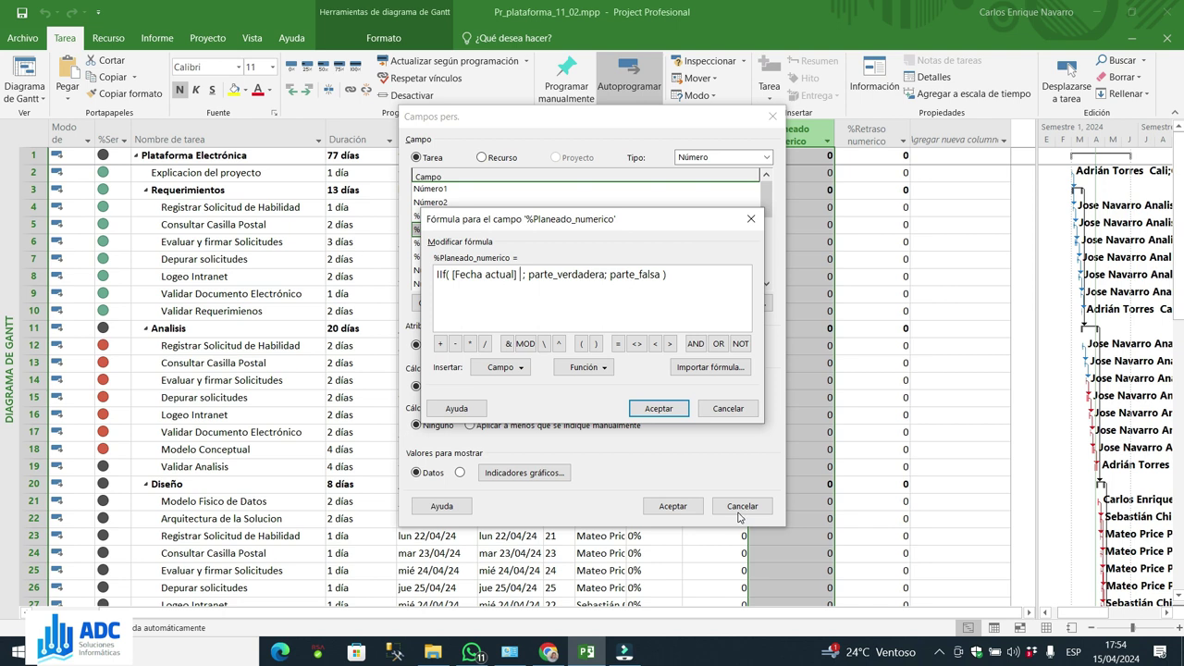
pyautogui.write('<')
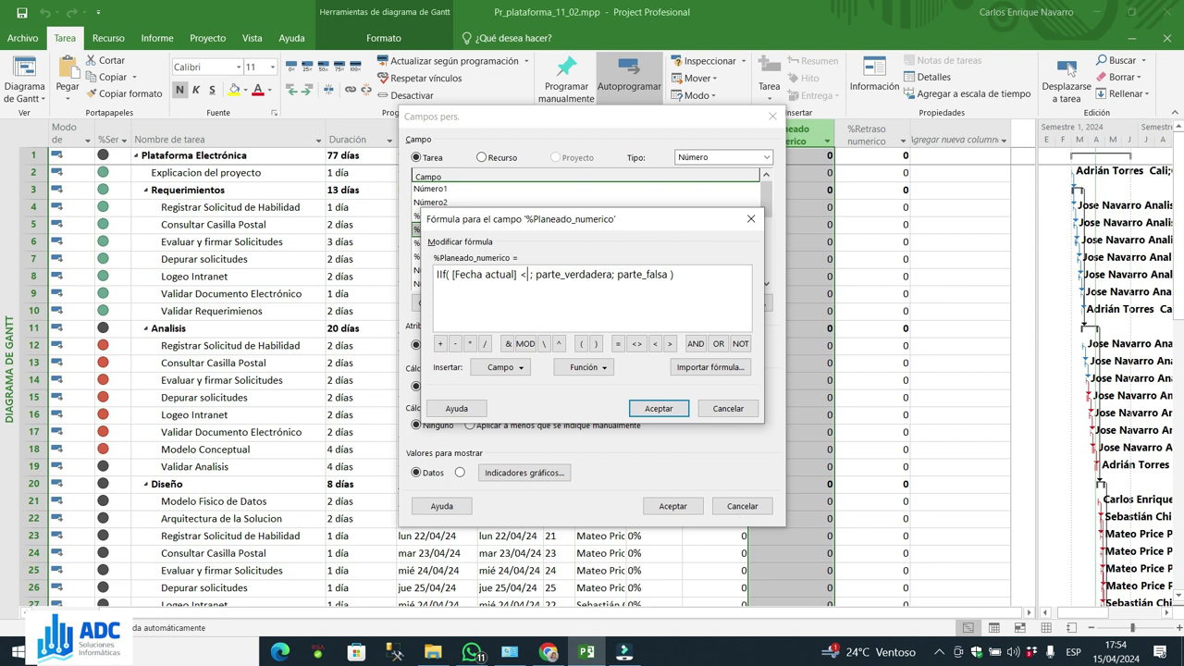
pyautogui.click(519, 367)
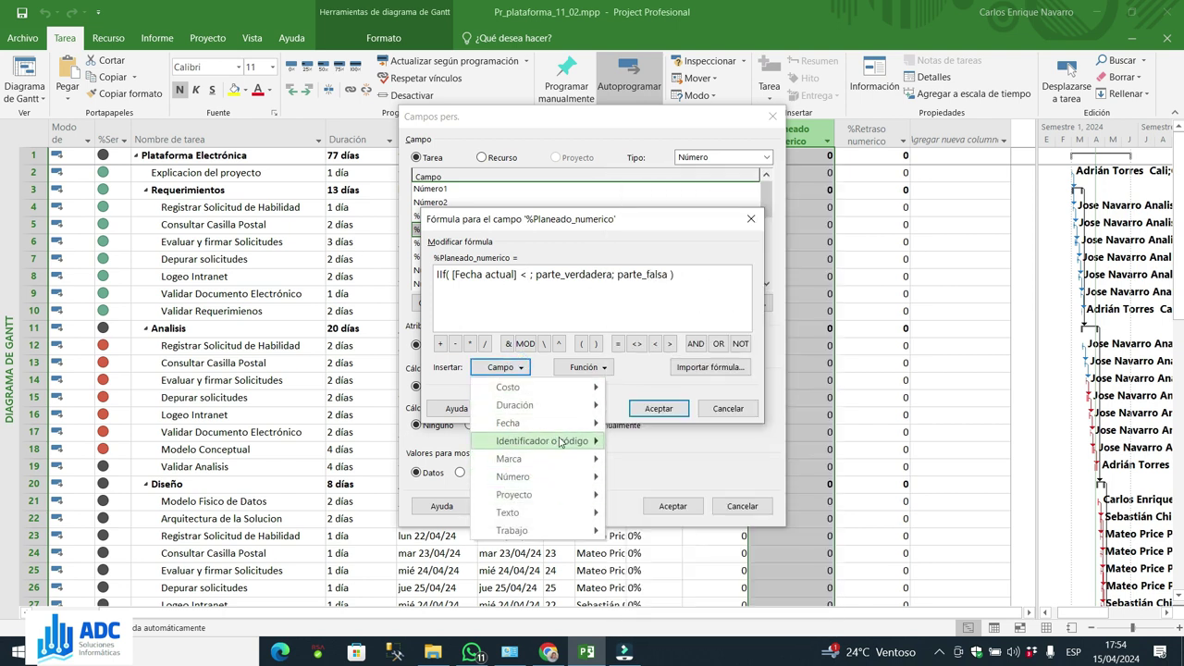
pyautogui.moveTo(564, 424)
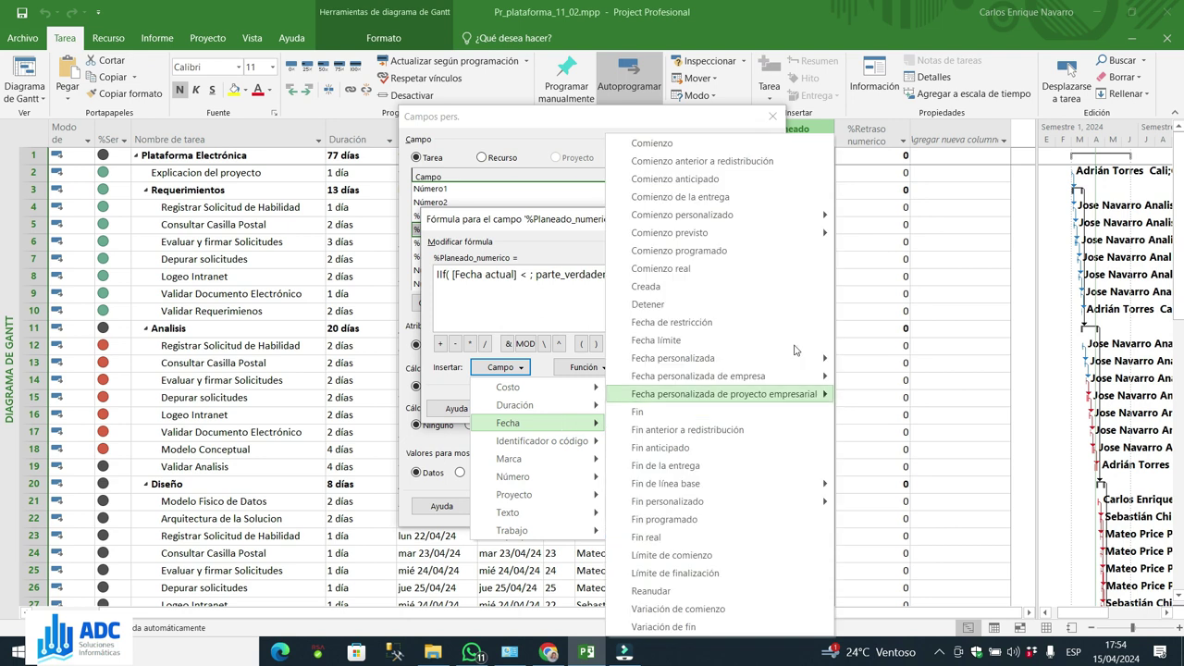
pyautogui.click(746, 149)
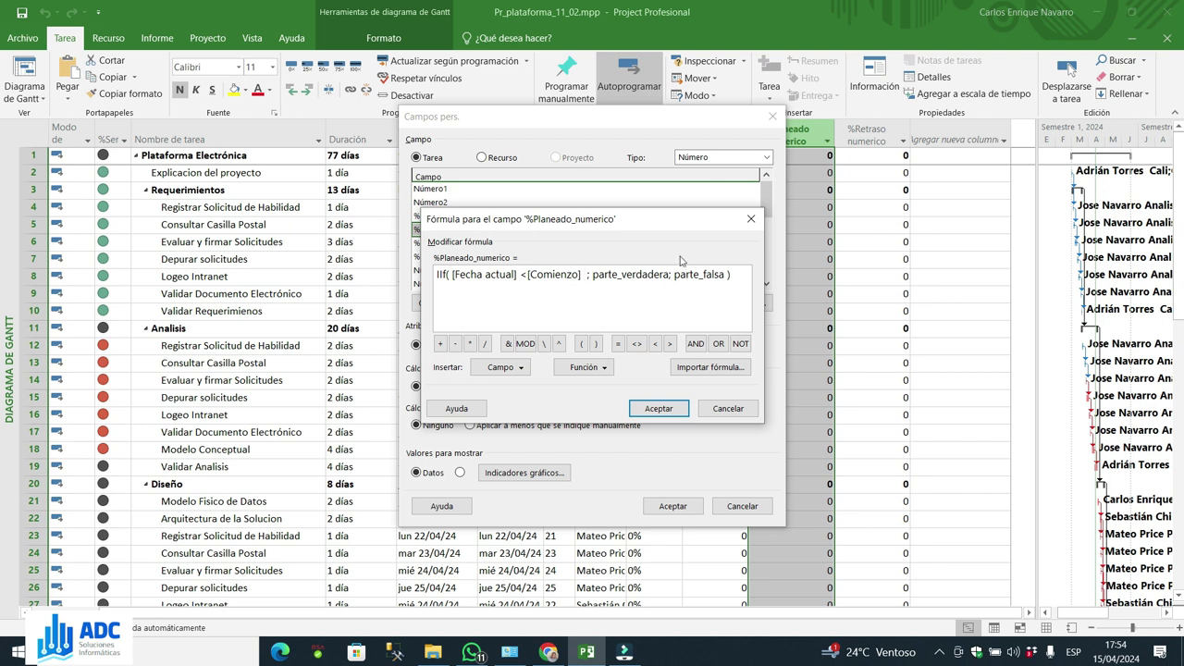
# Step: Replace the parte_verdadera placeholder of the IIf function with 0
pyautogui.click(643, 277)
pyautogui.press('Left')
pyautogui.press('Left')
pyautogui.press('Left')
pyautogui.press('Left')
pyautogui.press('Left')
pyautogui.press('Left')
pyautogui.press('Left')
pyautogui.press('Left')
pyautogui.press('Left')
pyautogui.press('Left')
pyautogui.press('Delete')
pyautogui.press('Delete')
pyautogui.press('Delete')
pyautogui.press('Delete')
pyautogui.press('Delete')
pyautogui.press('Delete')
pyautogui.press('Delete')
pyautogui.press('Delete')
pyautogui.press('Delete')
pyautogui.press('Delete')
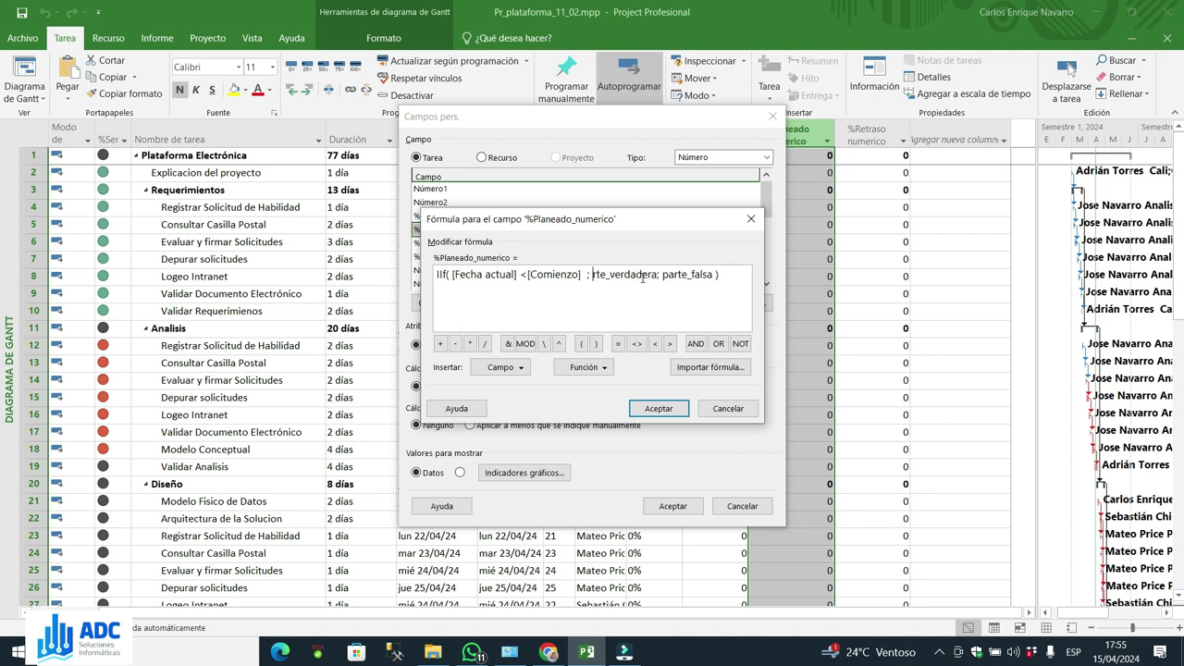
pyautogui.press('Delete')
pyautogui.press('Delete')
pyautogui.press('Delete')
pyautogui.press('Delete')
pyautogui.press('Delete')
pyautogui.press('Delete')
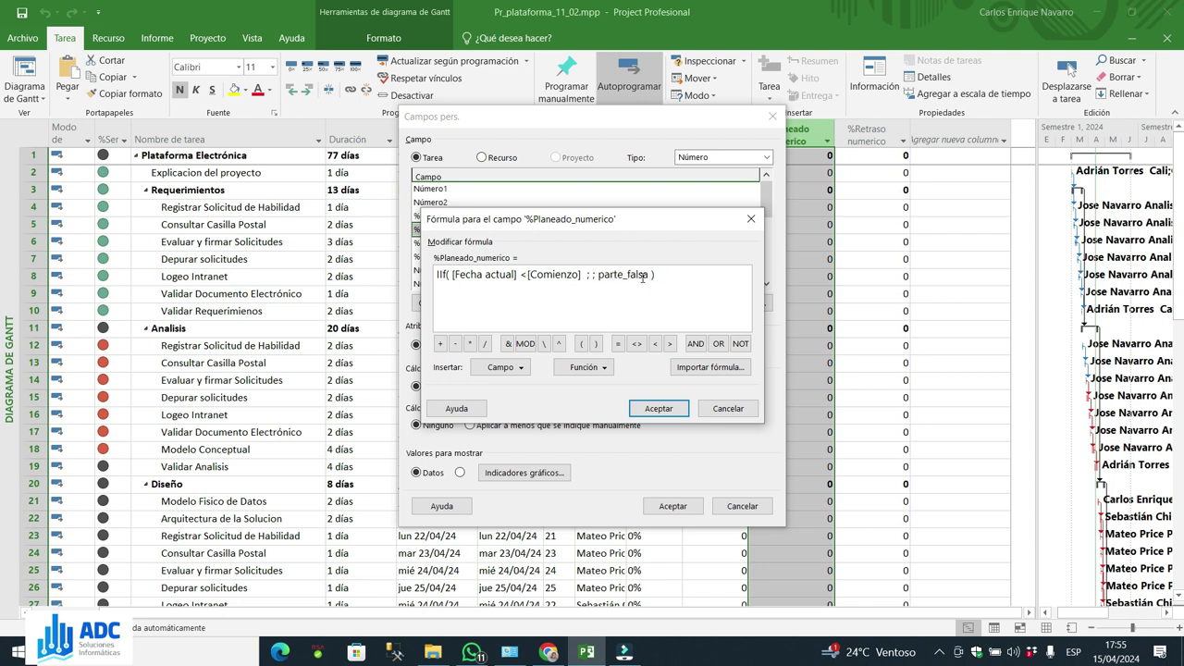
pyautogui.write('0')
# Step: Replace the parte_falsa placeholder with a nested IIf function
pyautogui.press('Delete')
pyautogui.press('Delete')
pyautogui.press('Delete')
pyautogui.press('Delete')
pyautogui.press('Delete')
pyautogui.press('Delete')
pyautogui.press('Delete')
pyautogui.press('Delete')
pyautogui.press('Delete')
pyautogui.press('Delete')
pyautogui.press('Delete')
pyautogui.click(607, 369)
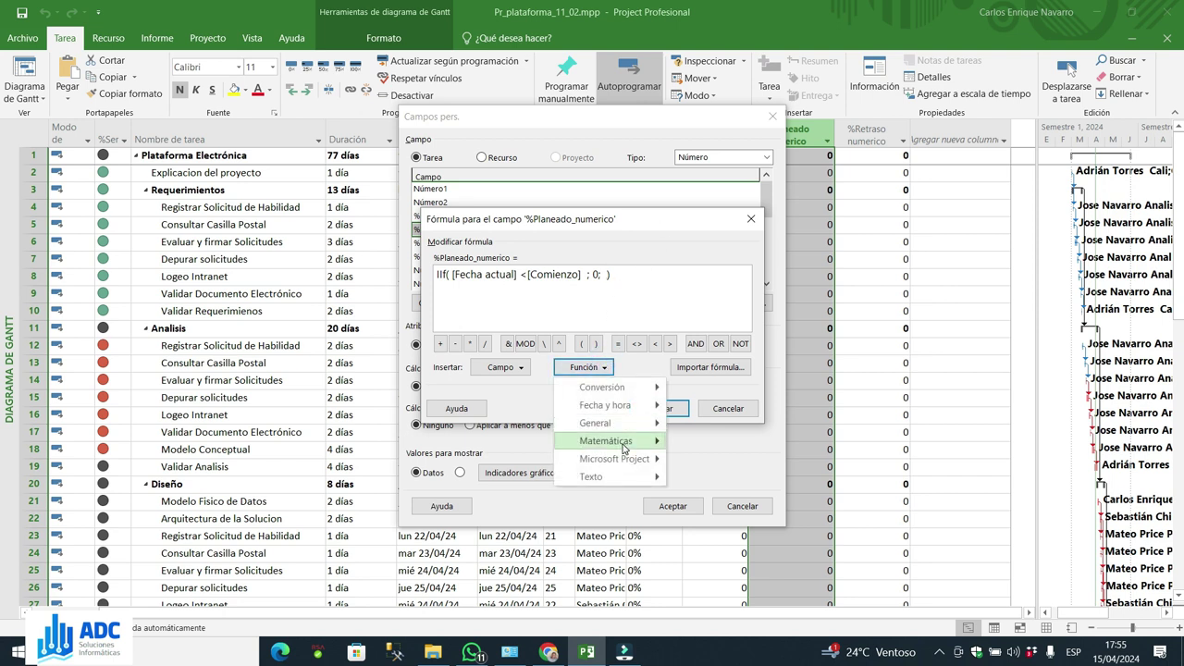
pyautogui.moveTo(631, 434)
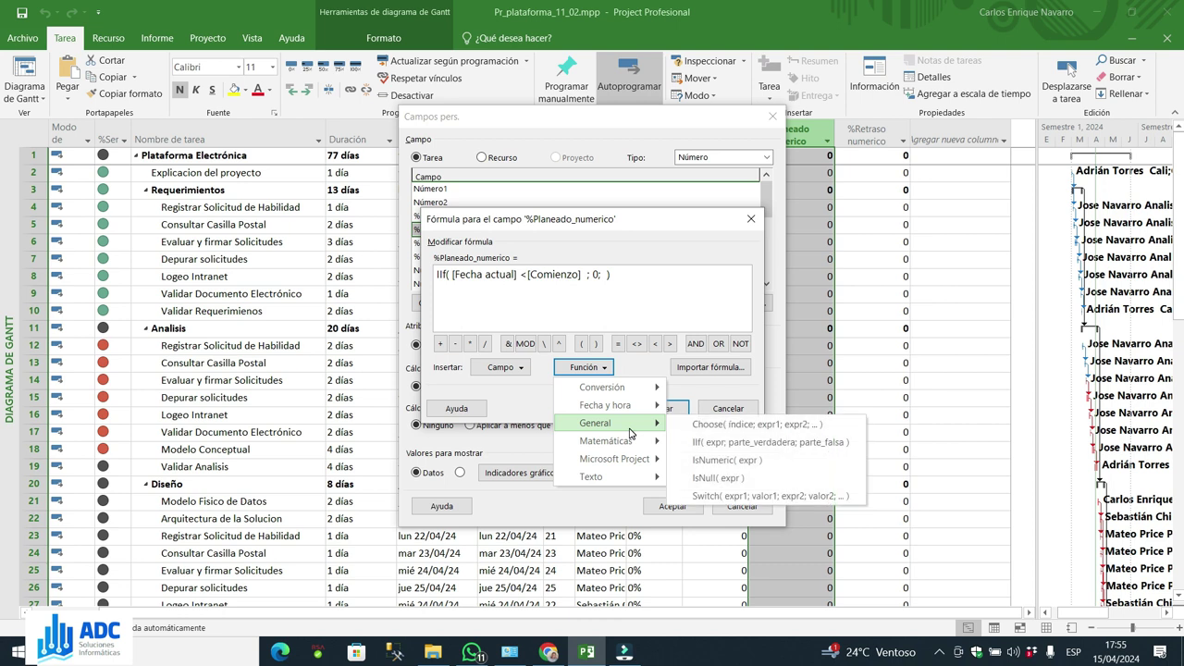
pyautogui.click(728, 441)
# Step: Replace the expr placeholder of the nested IIf function with the project date field [Fecha actual]
pyautogui.click(627, 274)
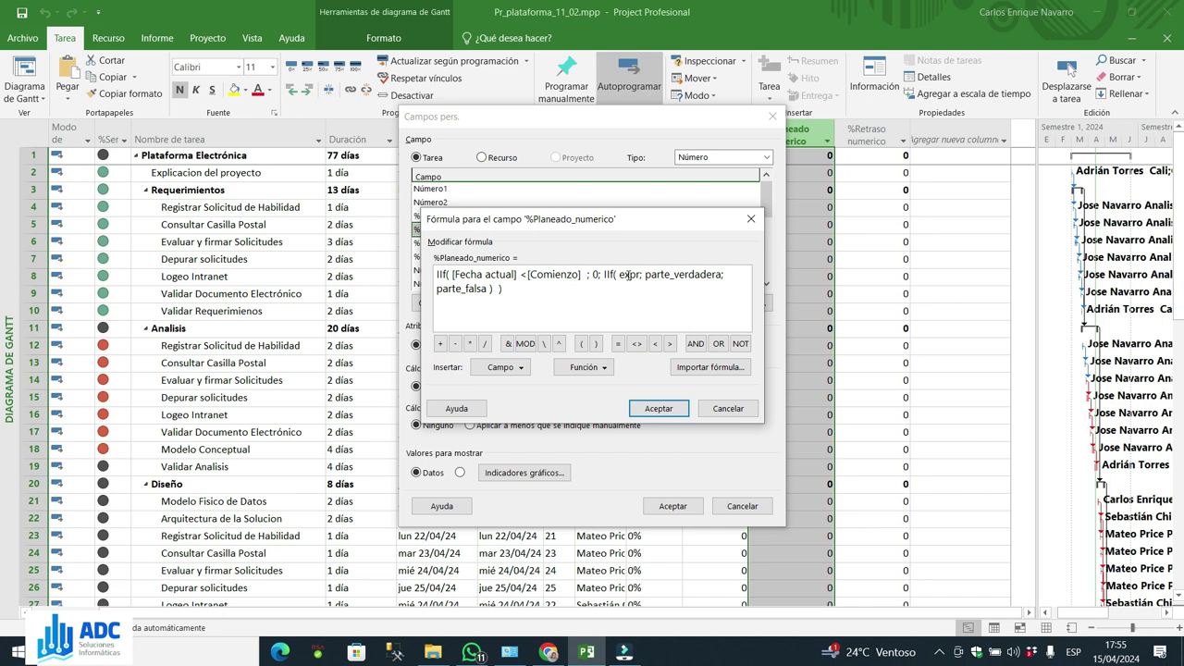
pyautogui.click(625, 275)
pyautogui.press('Left')
pyautogui.press('Delete')
pyautogui.press('Delete')
pyautogui.press('Delete')
pyautogui.press('Delete')
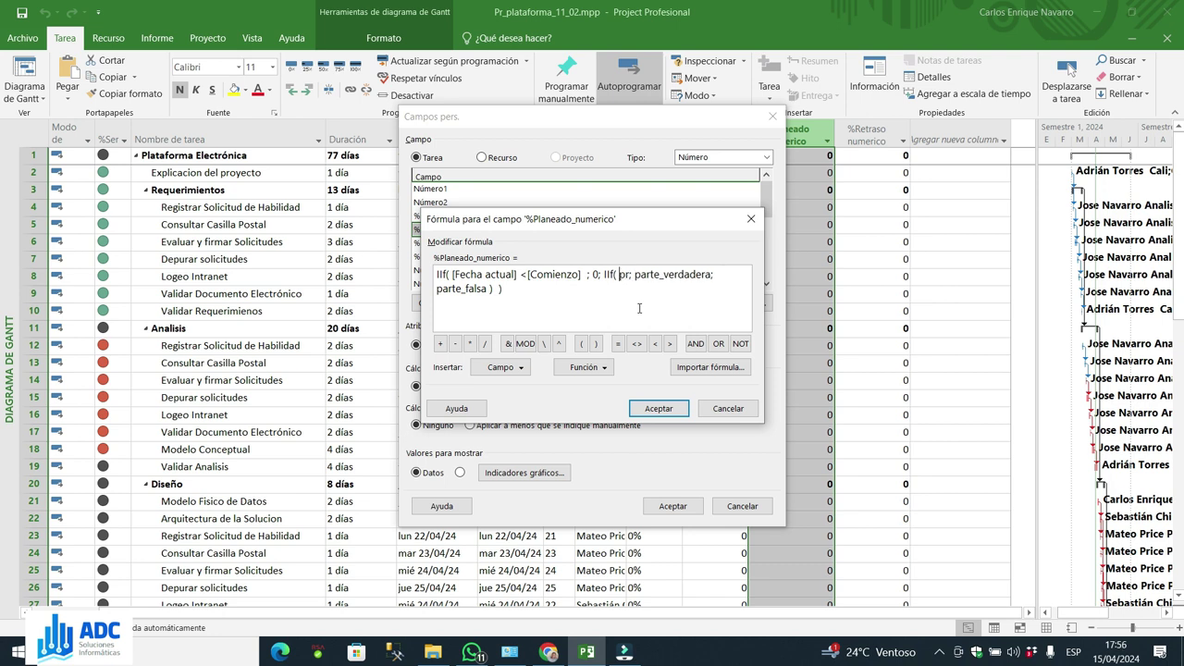
pyautogui.press('Delete')
pyautogui.click(505, 368)
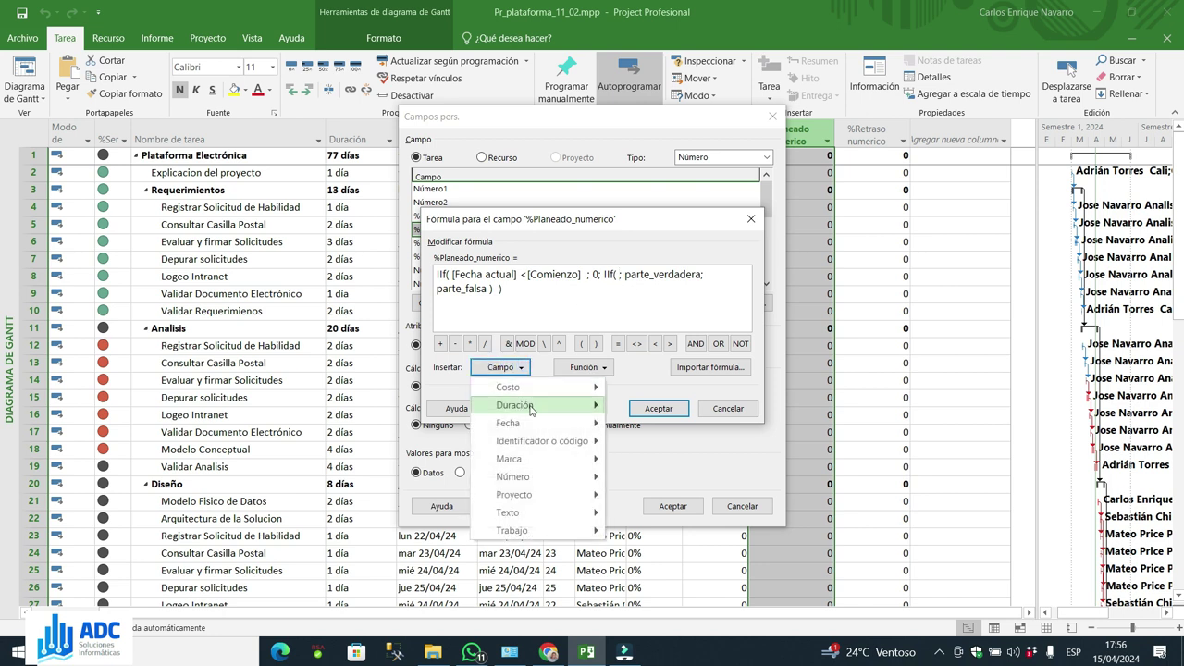
pyautogui.moveTo(566, 496)
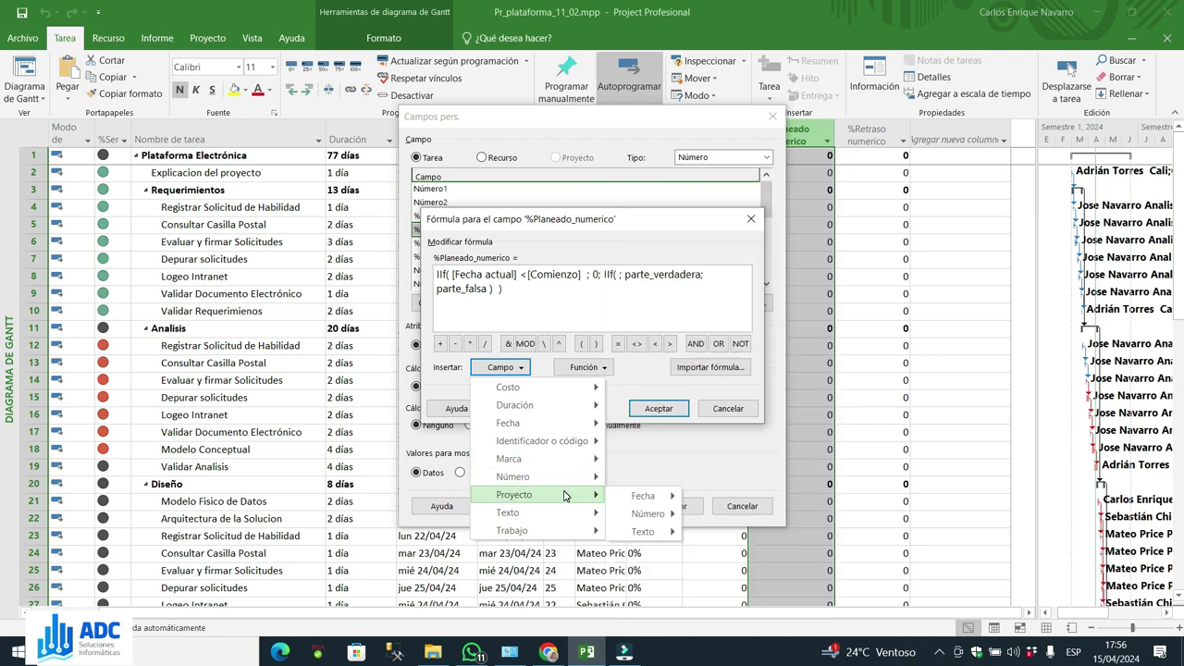
pyautogui.moveTo(640, 504)
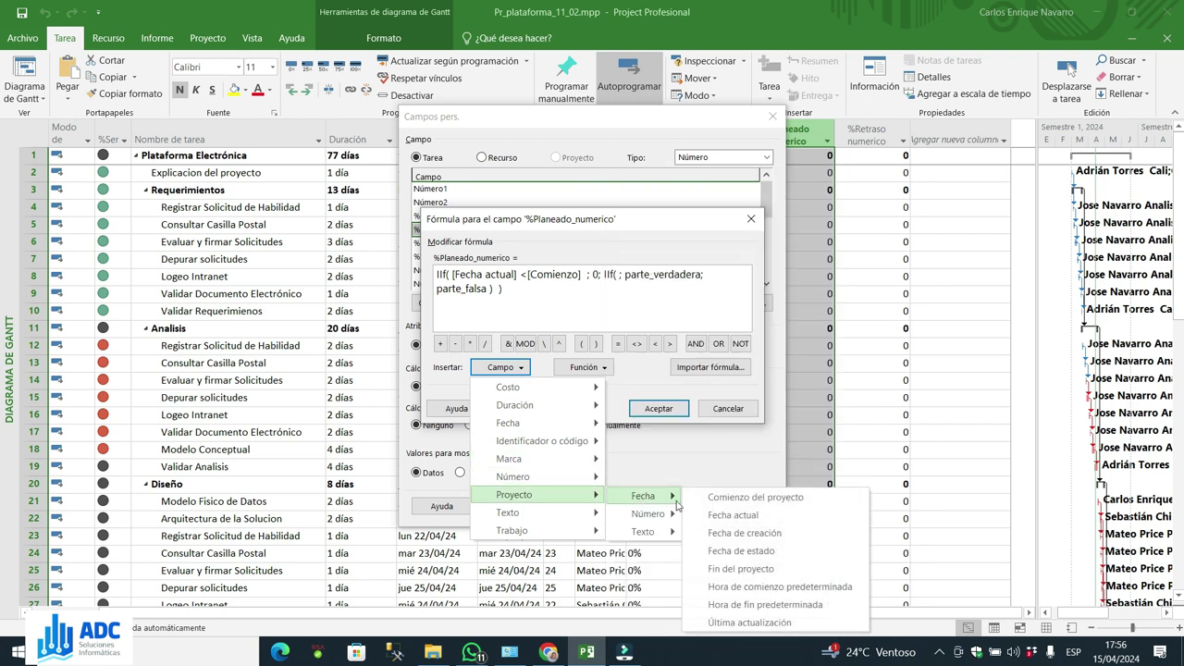
pyautogui.click(739, 521)
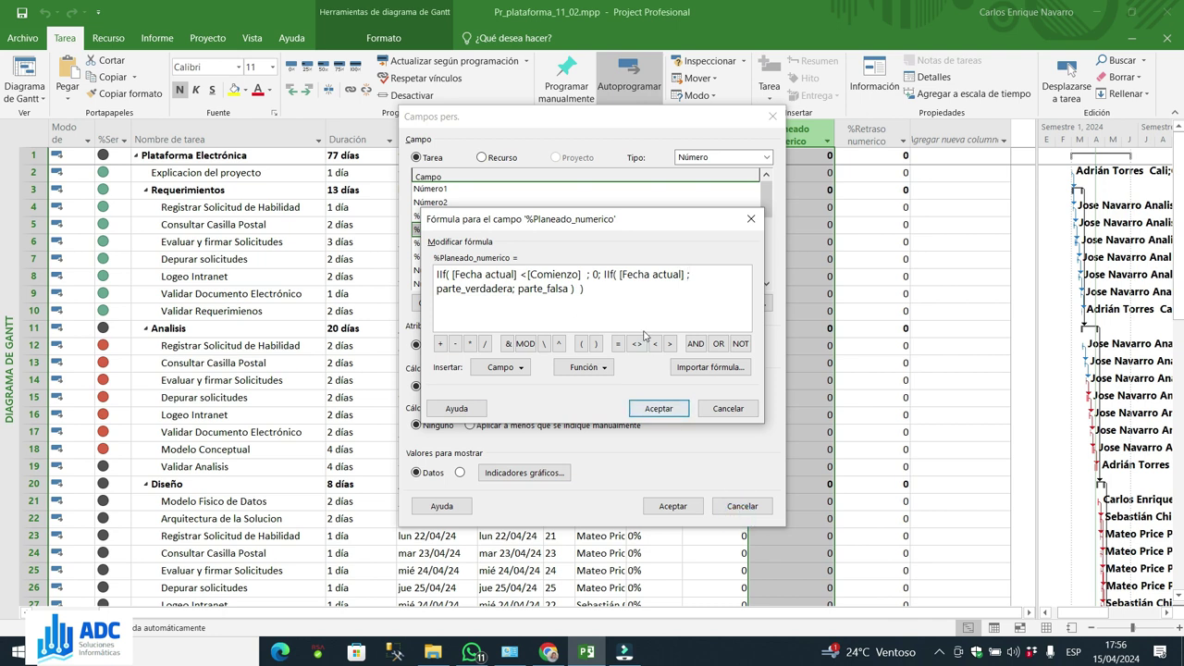
# Step: Complete the nested IIf condition with a greater-than comparison against the task date field [Fin]
pyautogui.write(';')
pyautogui.press('BackSpace')
pyautogui.write('>')
pyautogui.click(520, 368)
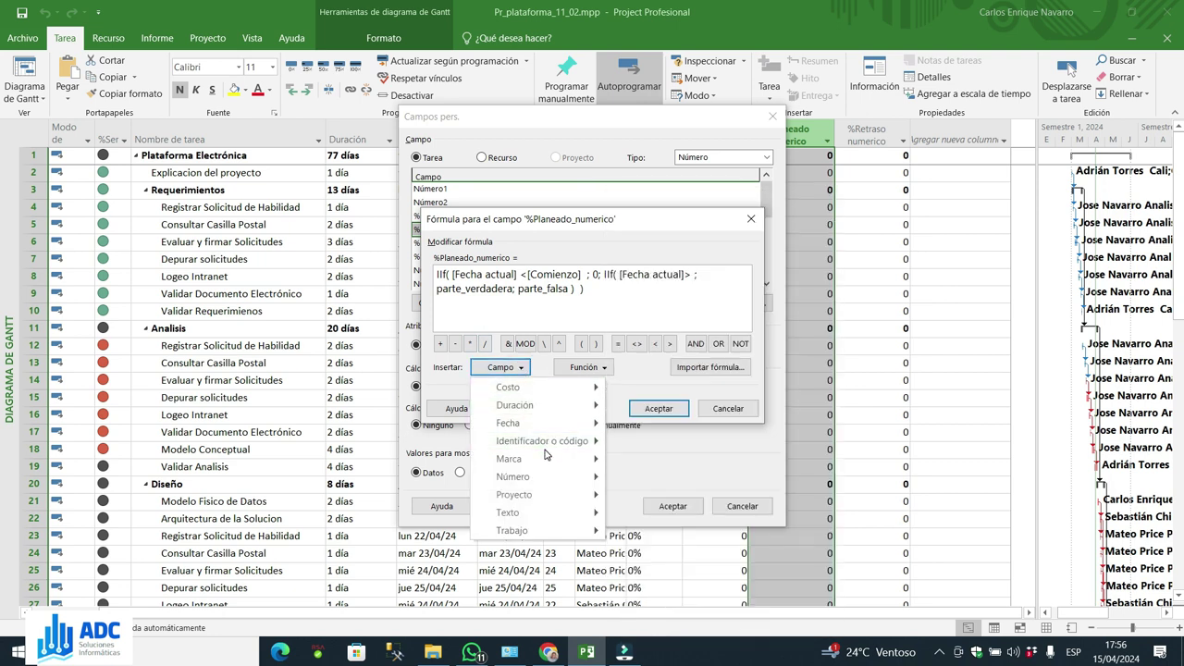
pyautogui.moveTo(544, 428)
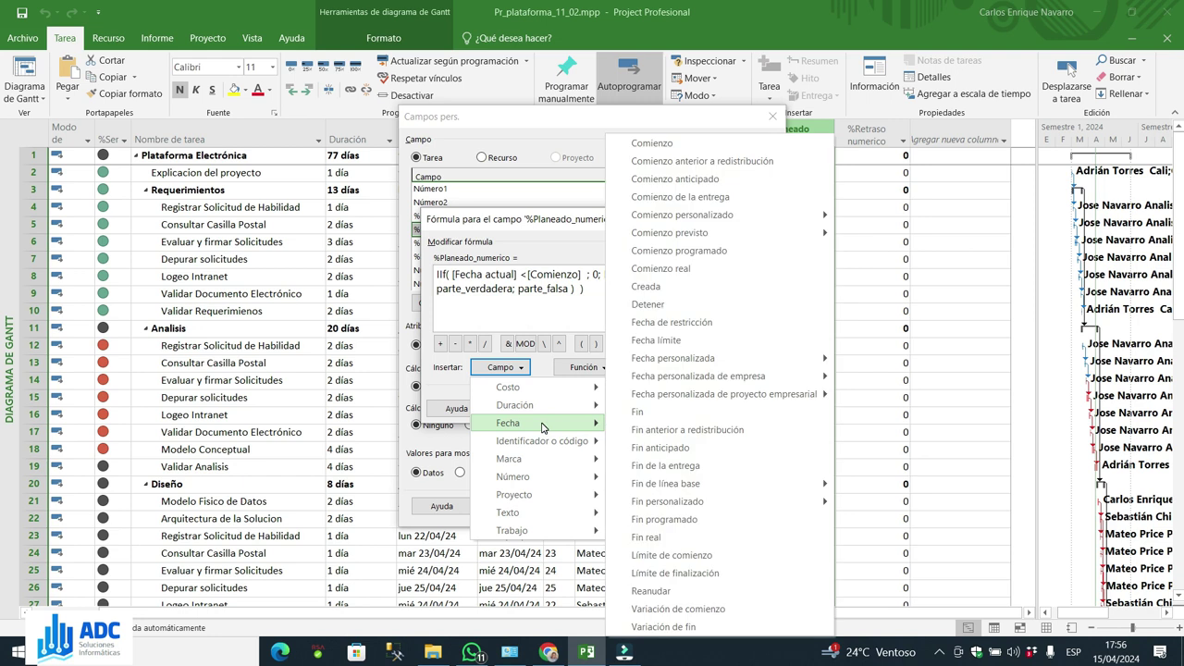
pyautogui.click(637, 412)
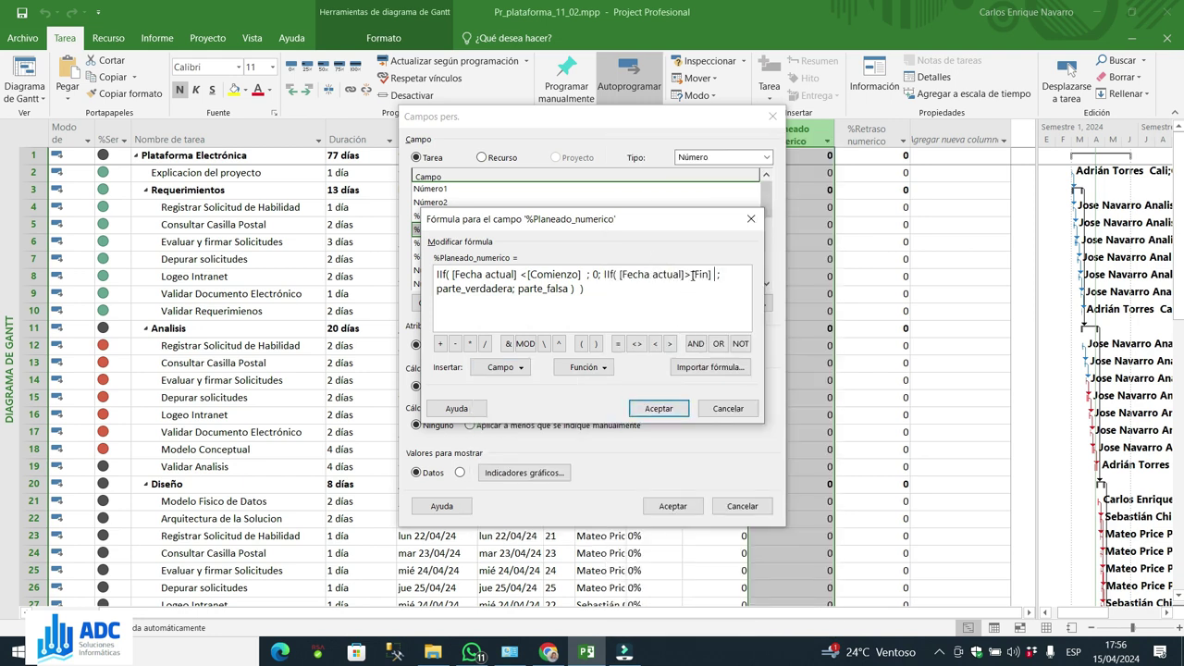
# Step: Replace the parte_verdadera placeholder of the nested IIf function with 1
pyautogui.click(490, 290)
pyautogui.press('Right')
pyautogui.press('Right')
pyautogui.press('Right')
pyautogui.press('BackSpace')
pyautogui.press('BackSpace')
pyautogui.press('BackSpace')
pyautogui.press('BackSpace')
pyautogui.press('BackSpace')
pyautogui.press('BackSpace')
pyautogui.press('BackSpace')
pyautogui.press('BackSpace')
pyautogui.press('BackSpace')
pyautogui.press('BackSpace')
pyautogui.press('BackSpace')
pyautogui.press('BackSpace')
pyautogui.press('BackSpace')
pyautogui.press('BackSpace')
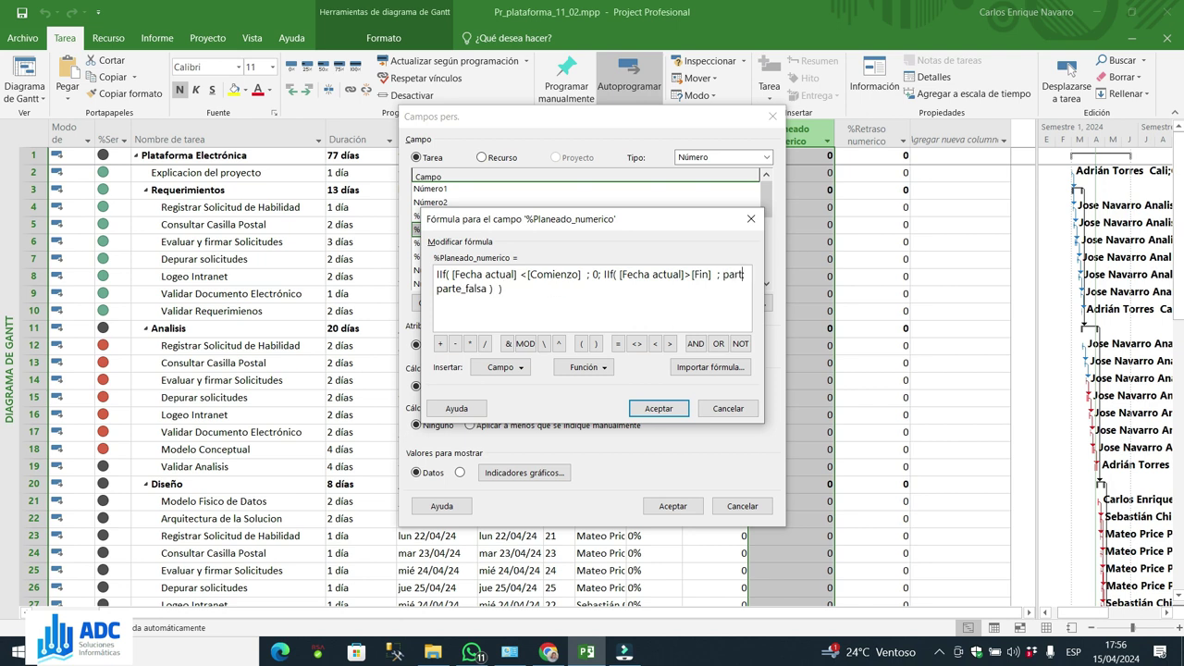
pyautogui.press('BackSpace')
pyautogui.write('1;')
# Step: Replace the parte_falsa placeholder of the nested IIf with the ProjDateDiff function
pyautogui.click(486, 288)
pyautogui.press('BackSpace')
pyautogui.press('BackSpace')
pyautogui.press('BackSpace')
pyautogui.press('BackSpace')
pyautogui.press('BackSpace')
pyautogui.press('BackSpace')
pyautogui.press('BackSpace')
pyautogui.press('BackSpace')
pyautogui.press('BackSpace')
pyautogui.press('BackSpace')
pyautogui.press('BackSpace')
pyautogui.click(605, 371)
pyautogui.moveTo(650, 461)
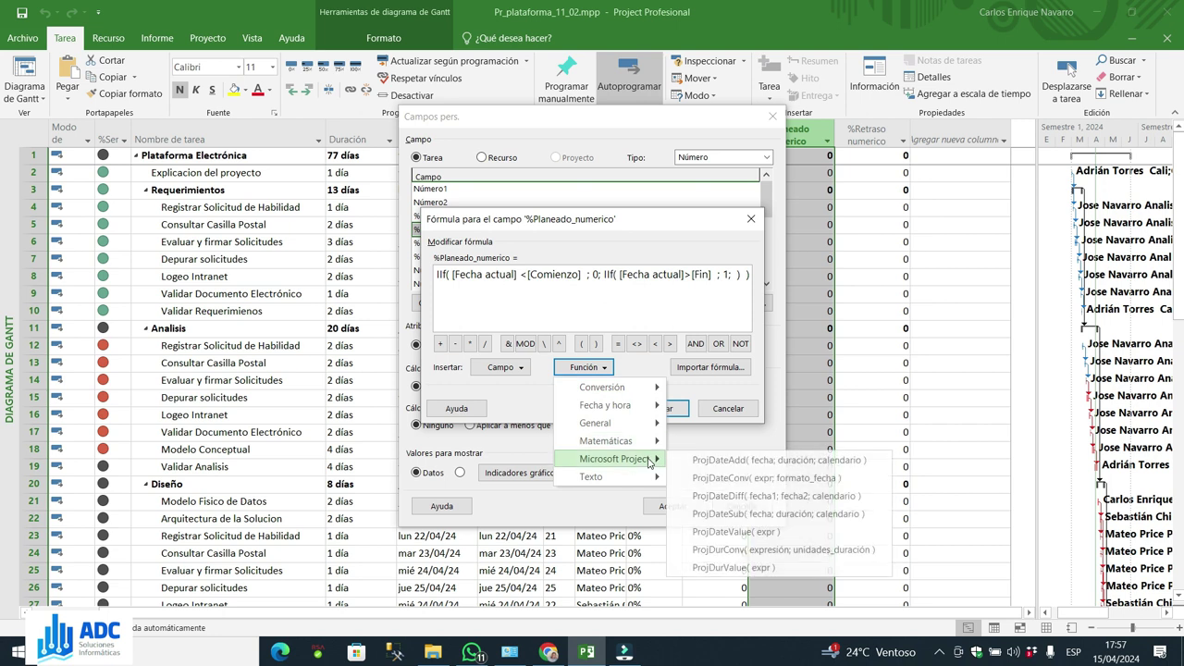
pyautogui.click(775, 497)
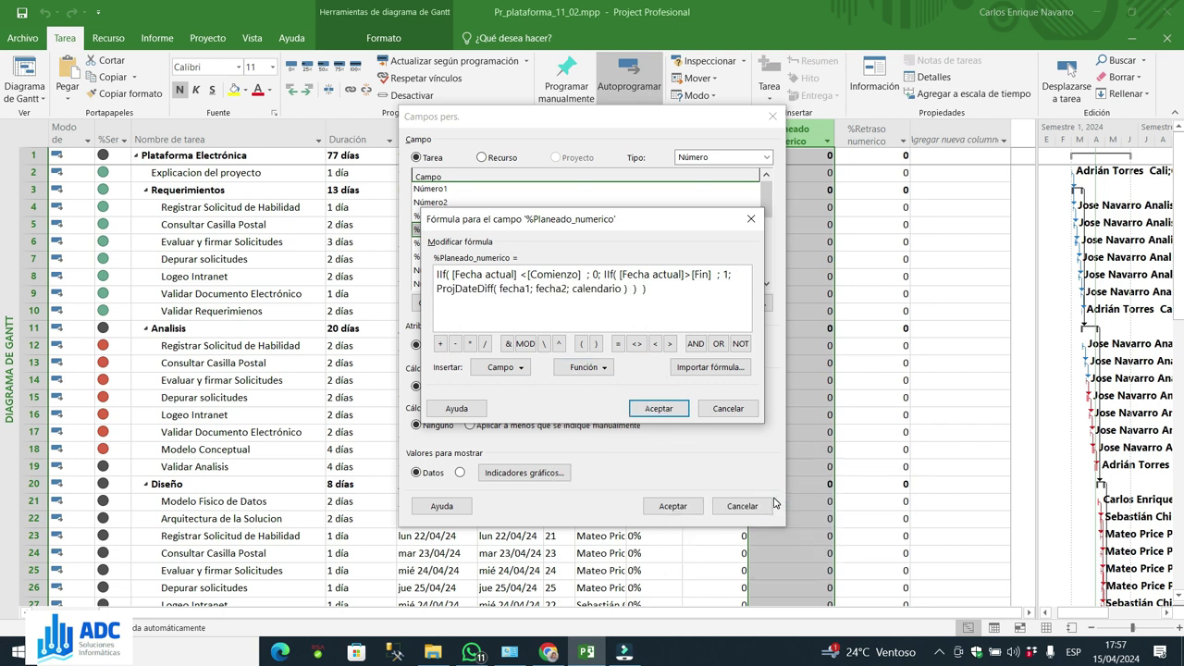
# Step: Replace the fecha1 placeholder of ProjDateDiff with the date field [Comienzo]
pyautogui.click(526, 289)
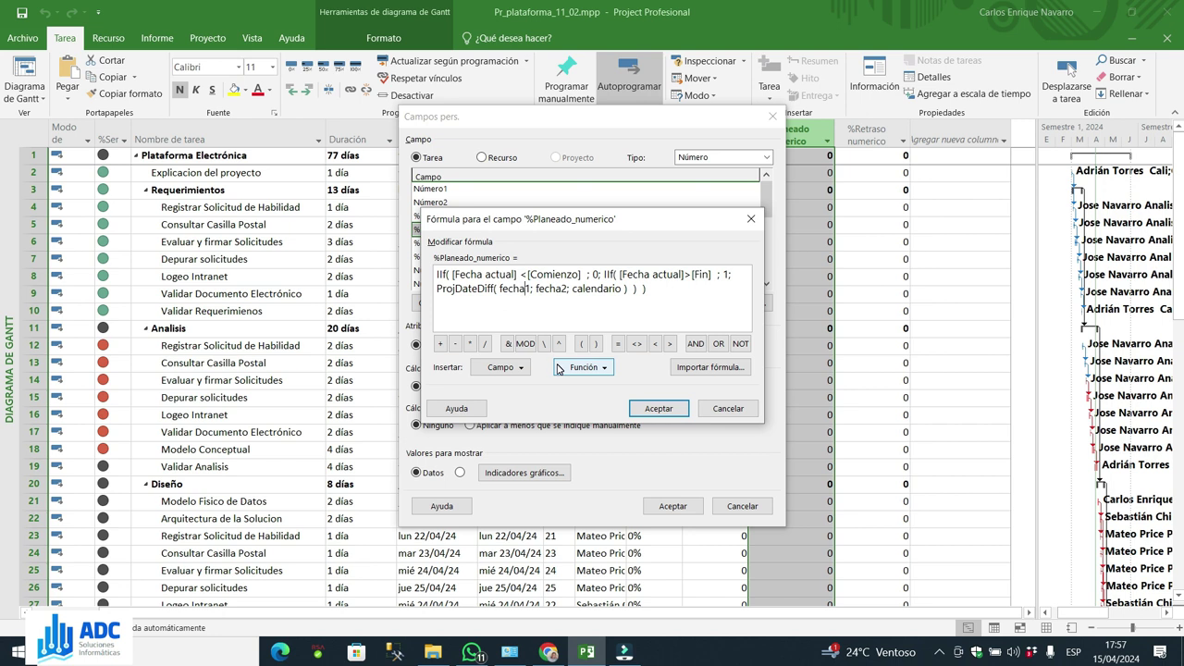
pyautogui.press('Delete')
pyautogui.press('BackSpace')
pyautogui.press('BackSpace')
pyautogui.press('BackSpace')
pyautogui.press('BackSpace')
pyautogui.press('BackSpace')
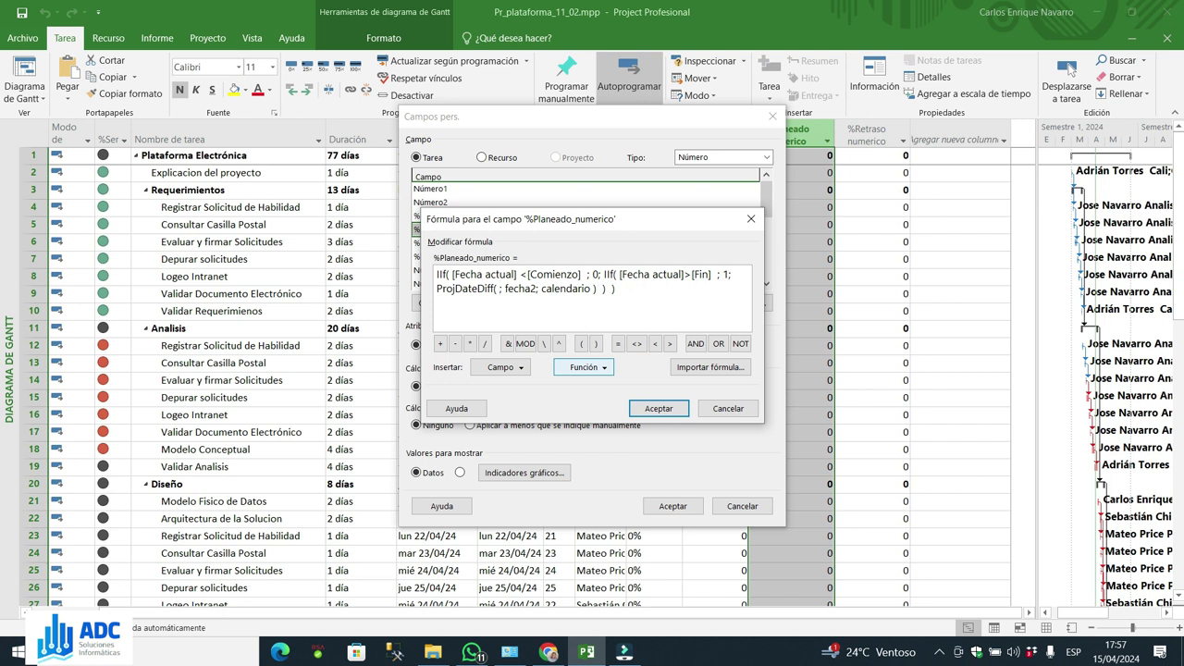
pyautogui.click(524, 368)
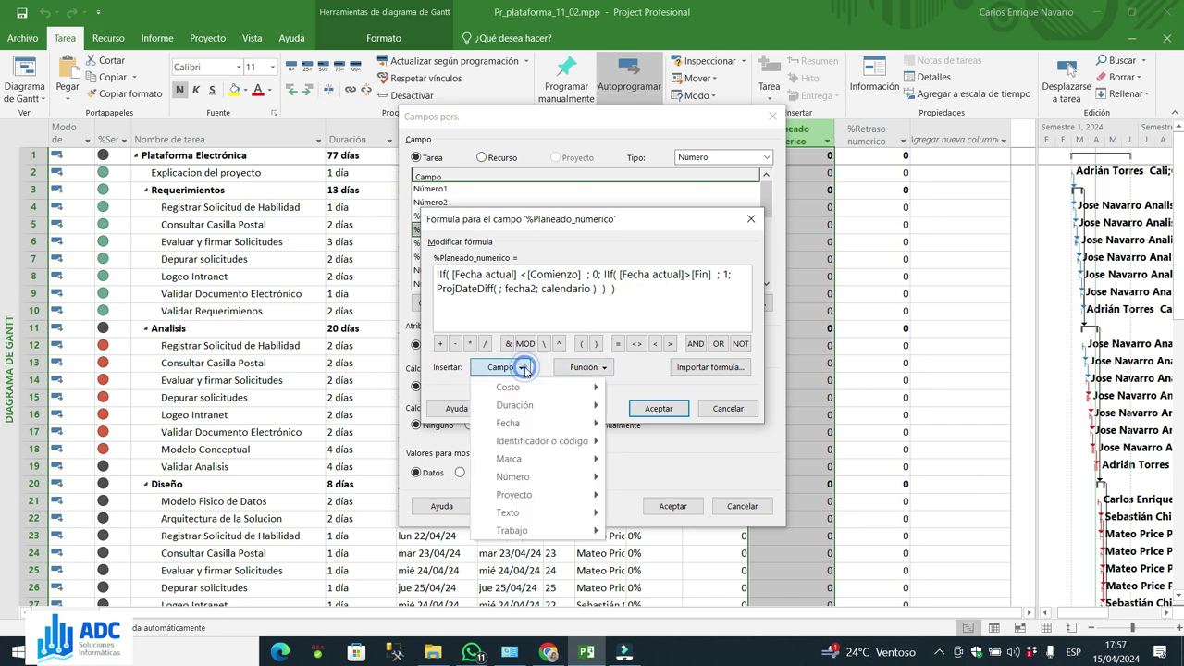
pyautogui.moveTo(537, 435)
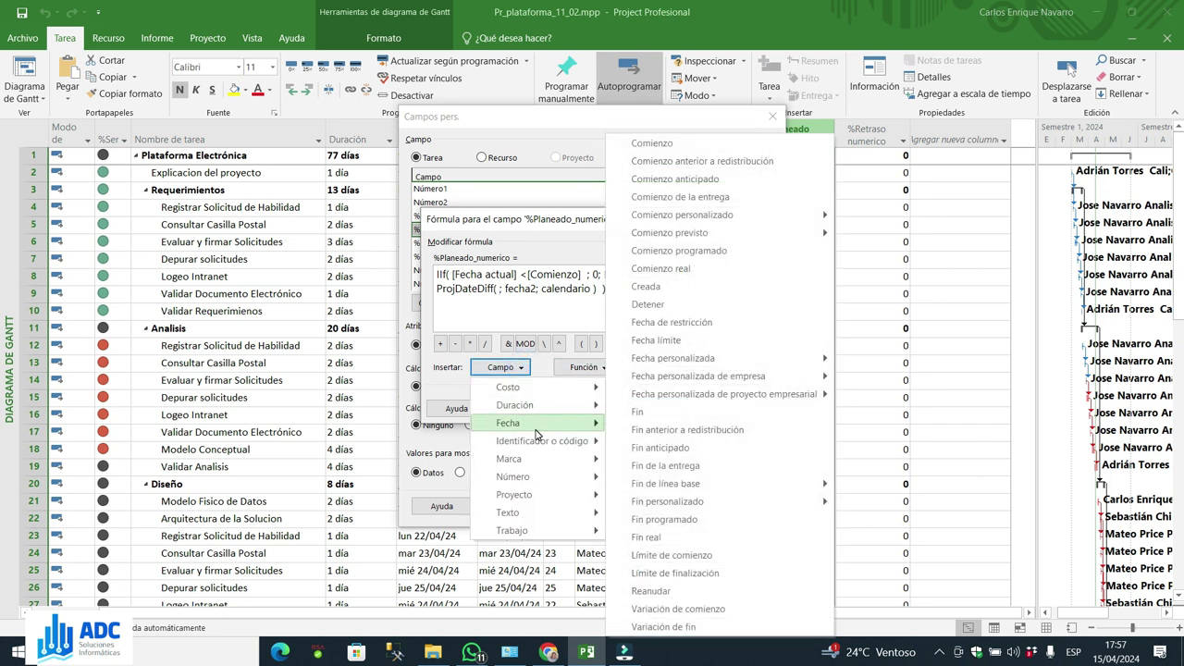
pyautogui.click(669, 145)
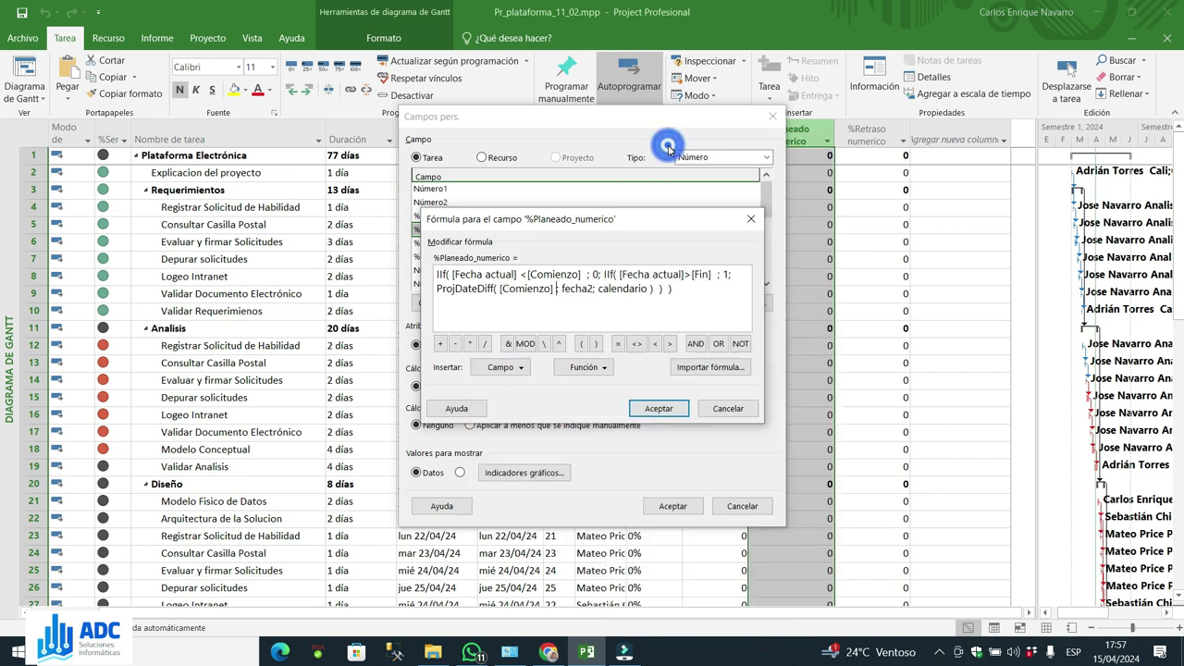
# Step: Replace the fecha2 placeholder of ProjDateDiff with the project date field [Fecha actual]
pyautogui.click(579, 290)
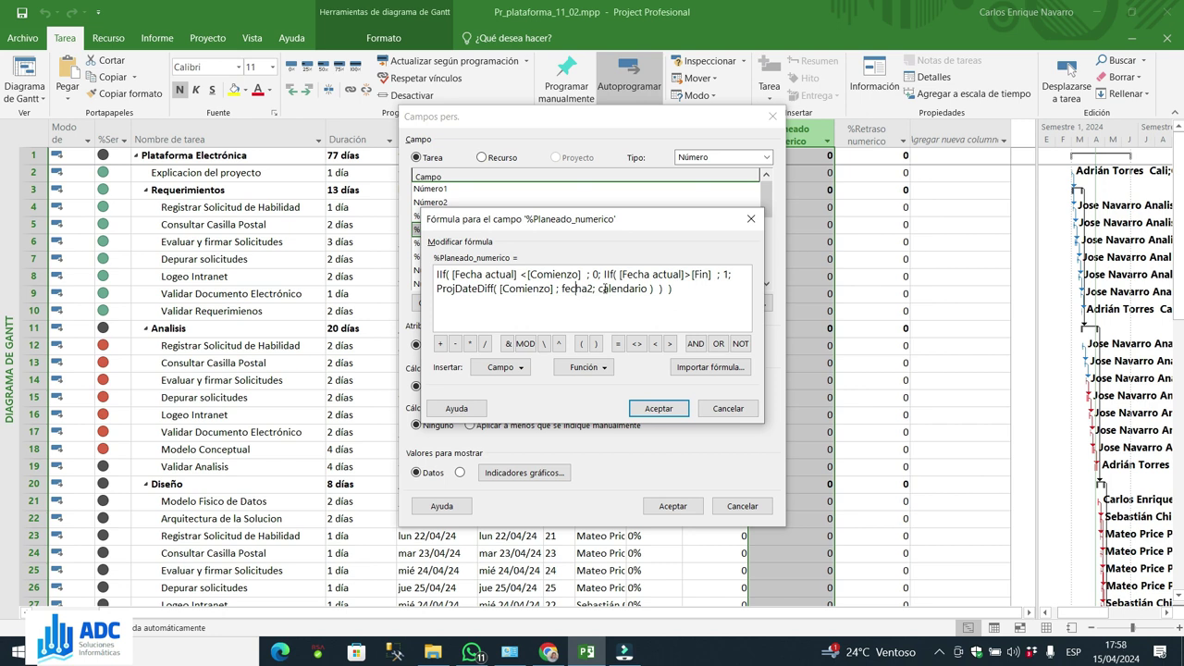
pyautogui.press('Right')
pyautogui.press('BackSpace')
pyautogui.press('BackSpace')
pyautogui.press('BackSpace')
pyautogui.press('BackSpace')
pyautogui.press('BackSpace')
pyautogui.press('BackSpace')
pyautogui.click(500, 368)
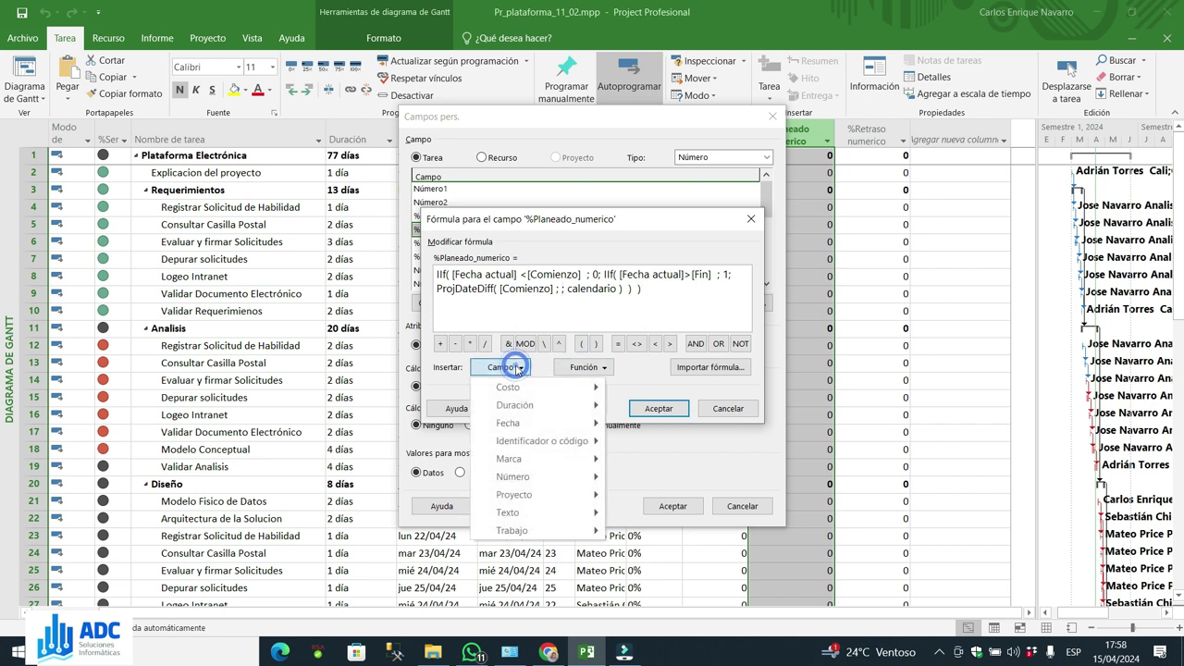
pyautogui.moveTo(545, 428)
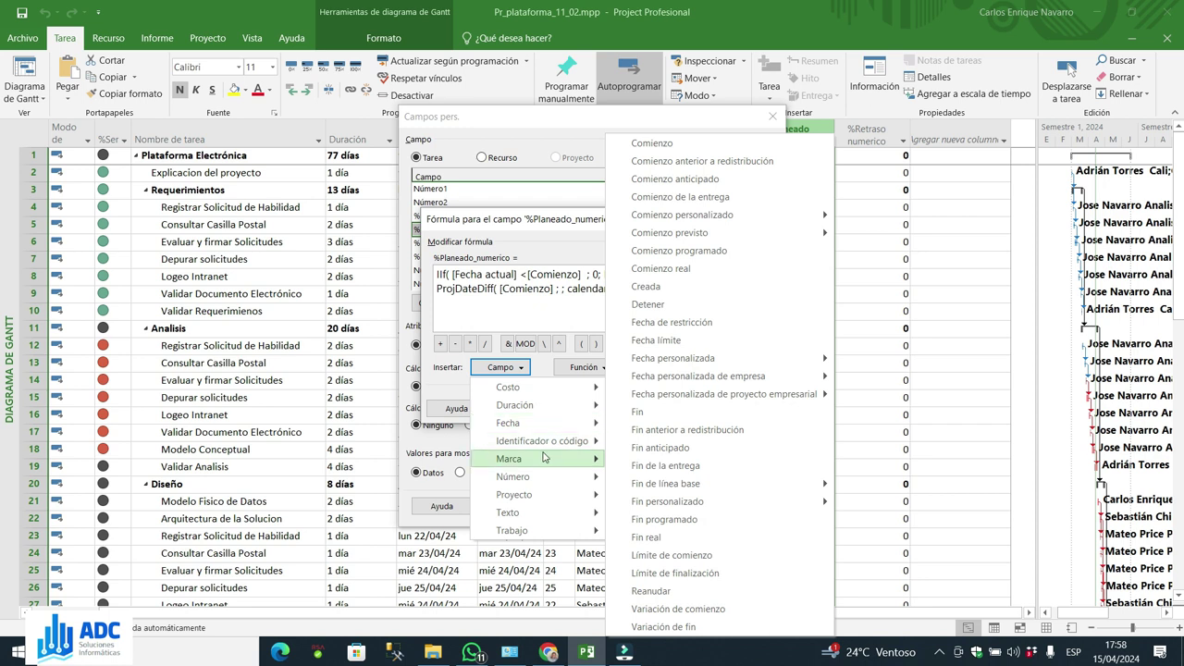
pyautogui.moveTo(558, 485)
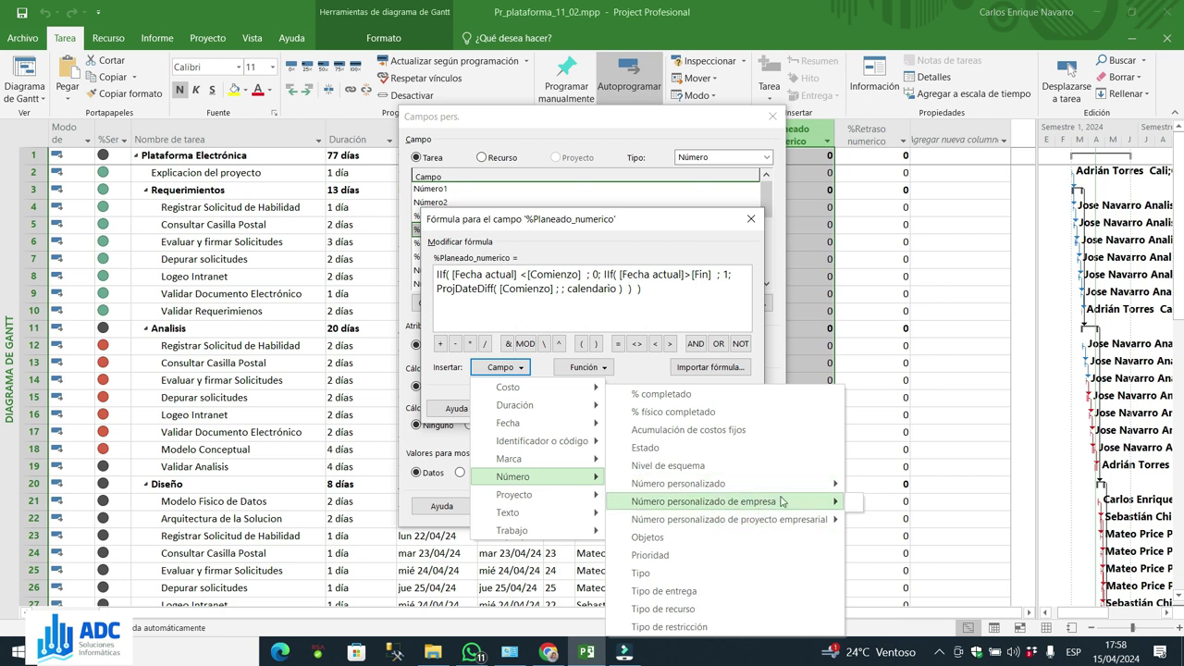
pyautogui.moveTo(807, 485)
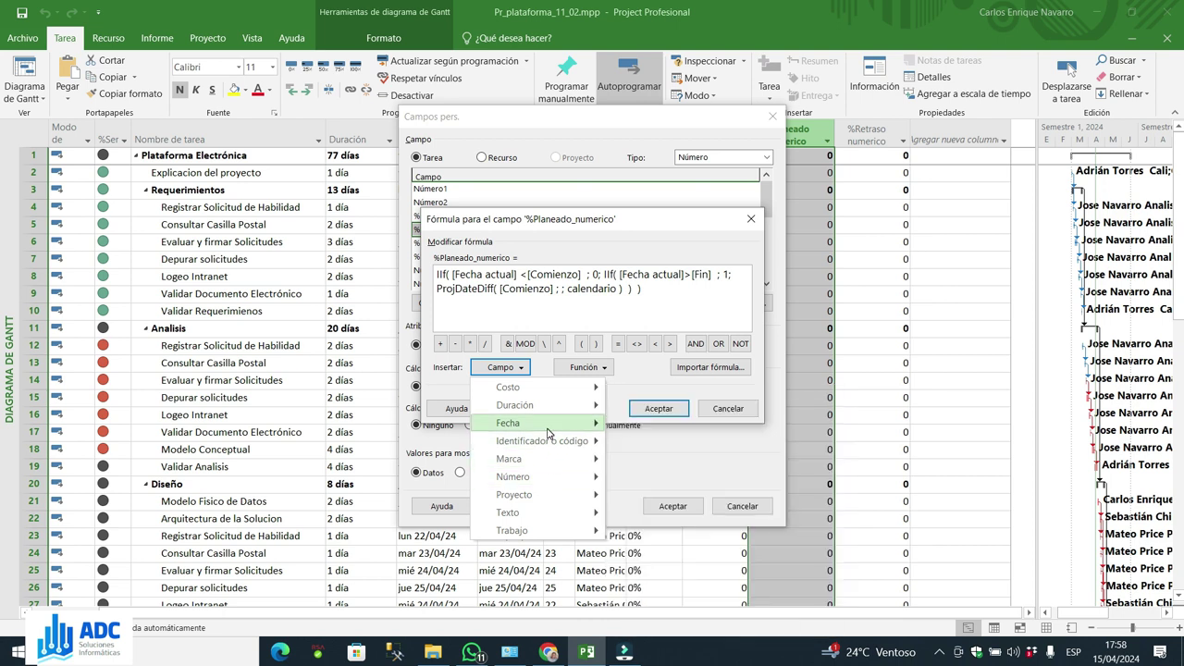
pyautogui.moveTo(765, 501)
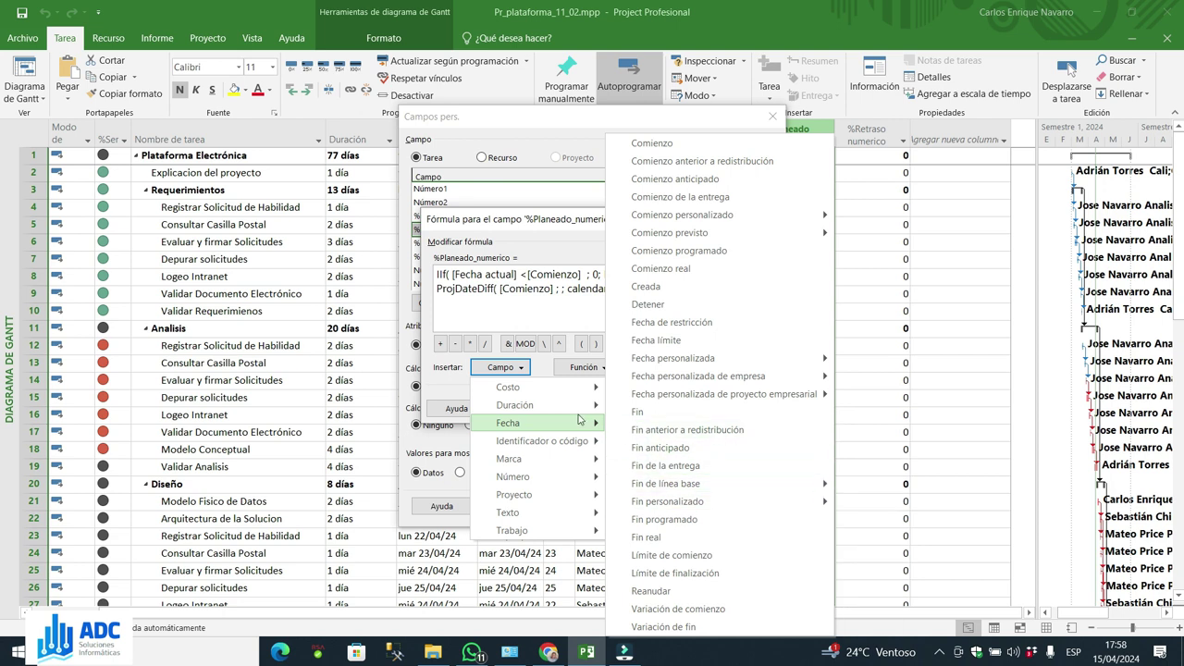
pyautogui.moveTo(533, 404)
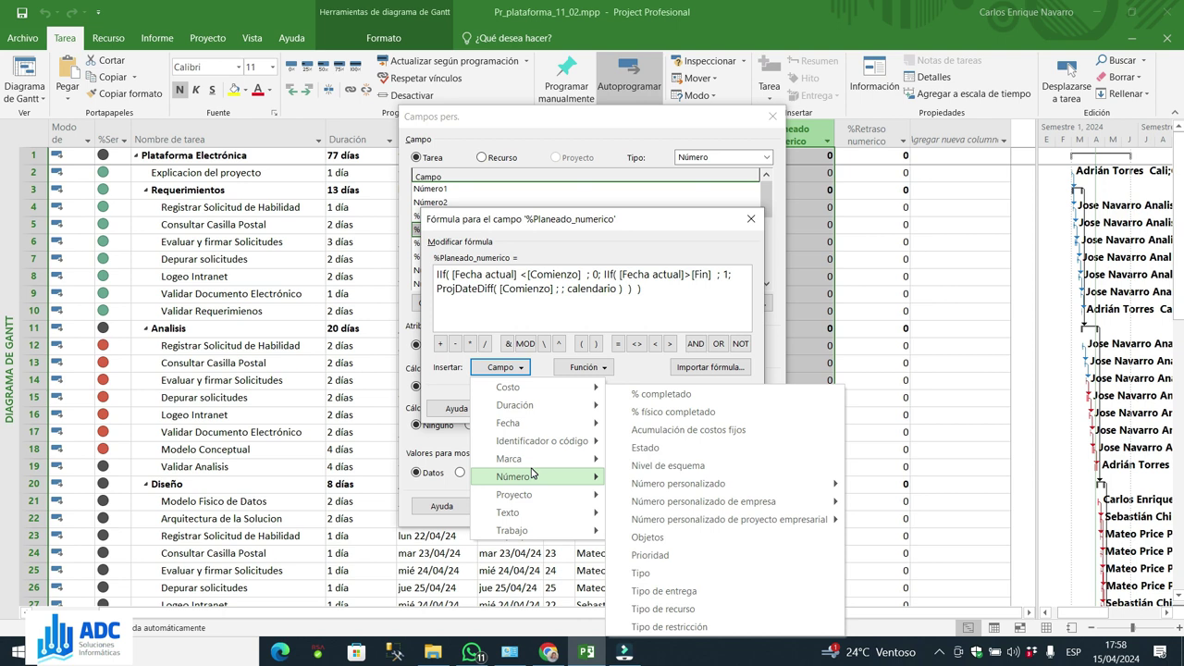
pyautogui.moveTo(710, 506)
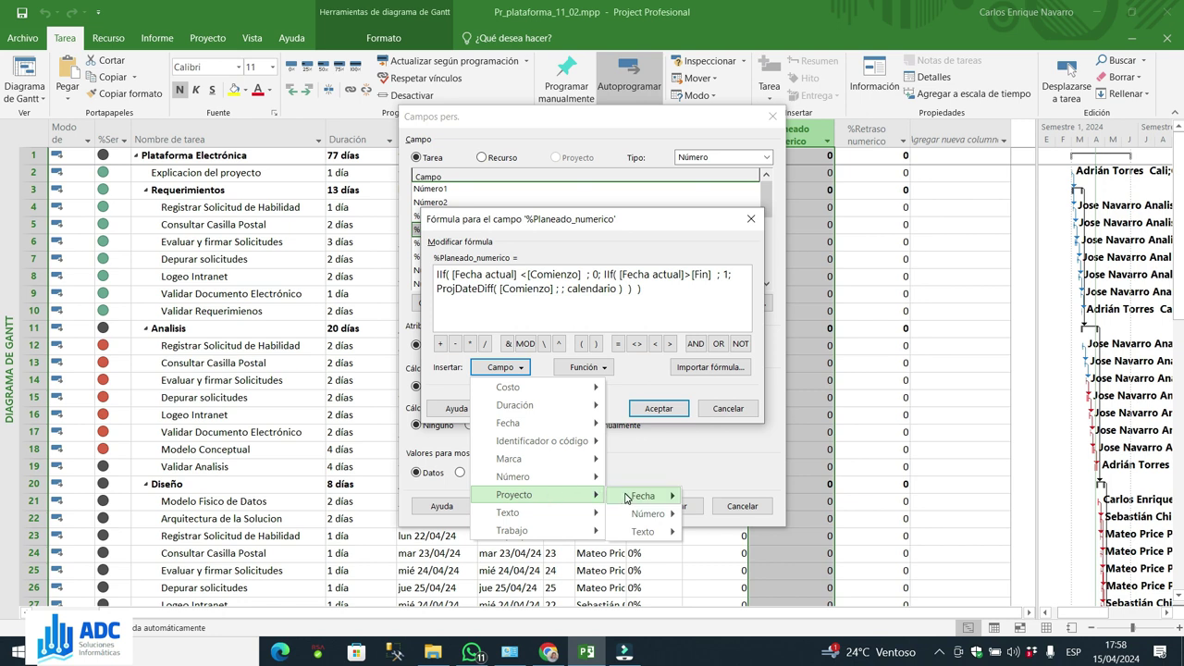
pyautogui.moveTo(629, 497)
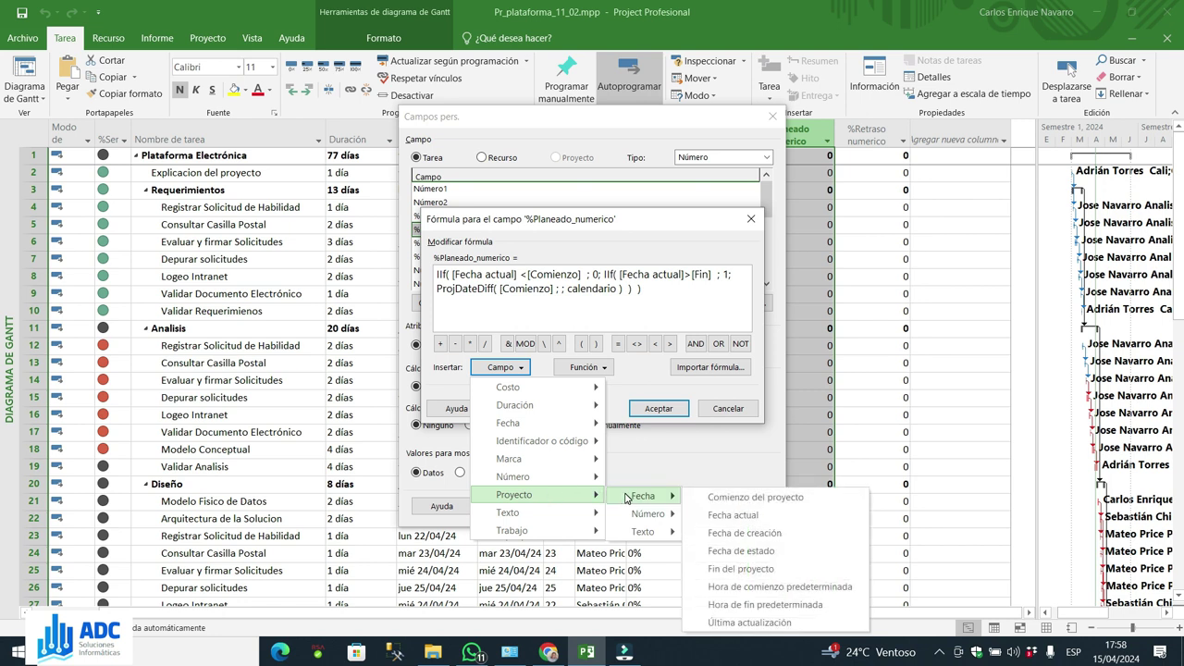
pyautogui.click(740, 515)
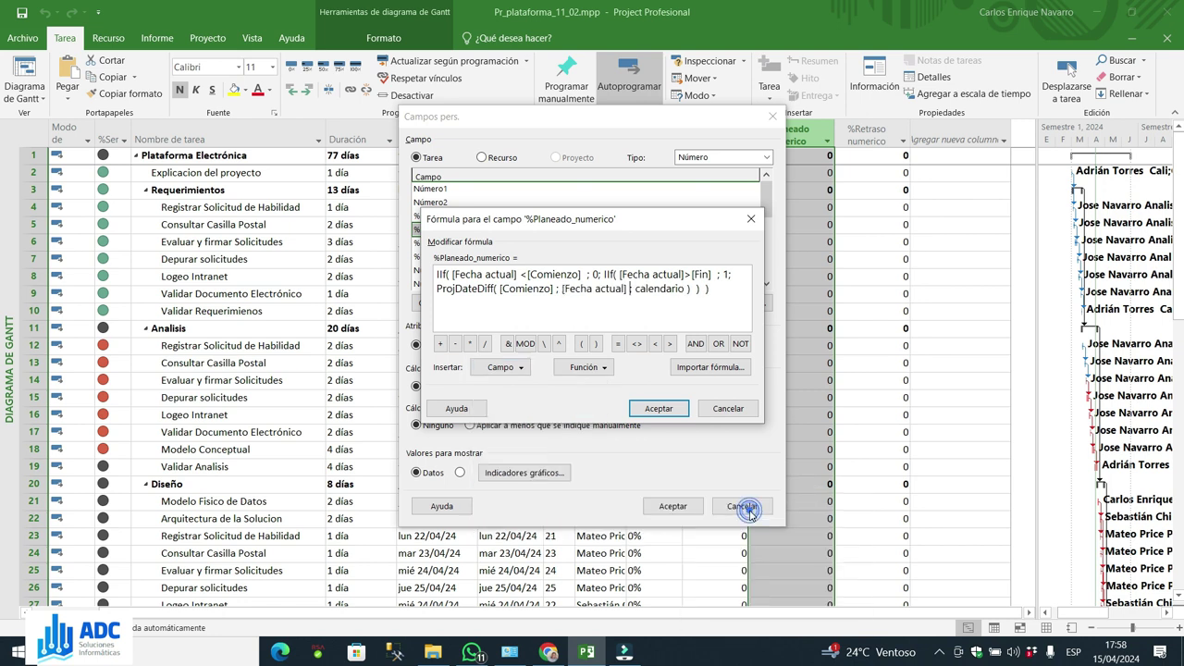
# Step: Replace the calendario placeholder of ProjDateDiff with the text field [Calendario de tareas]
pyautogui.click(662, 289)
pyautogui.press('Delete')
pyautogui.press('Delete')
pyautogui.press('Delete')
pyautogui.press('Delete')
pyautogui.press('Delete')
pyautogui.press('Delete')
pyautogui.press('Delete')
pyautogui.press('Delete')
pyautogui.press('Delete')
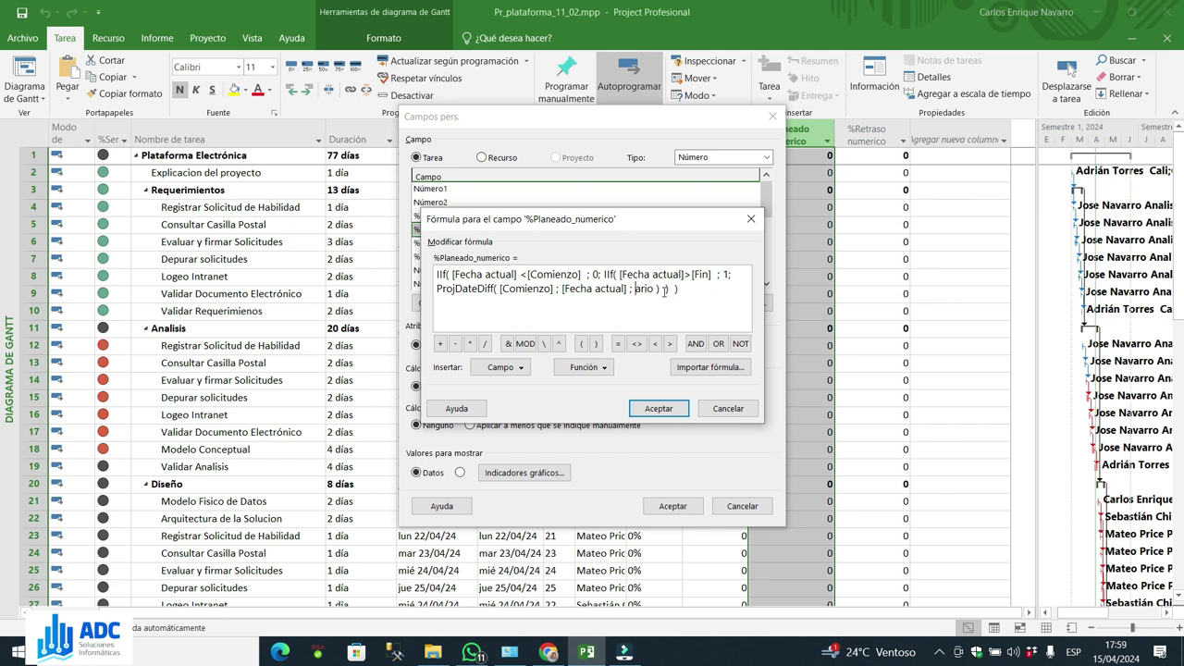
pyautogui.press('Delete')
pyautogui.click(606, 369)
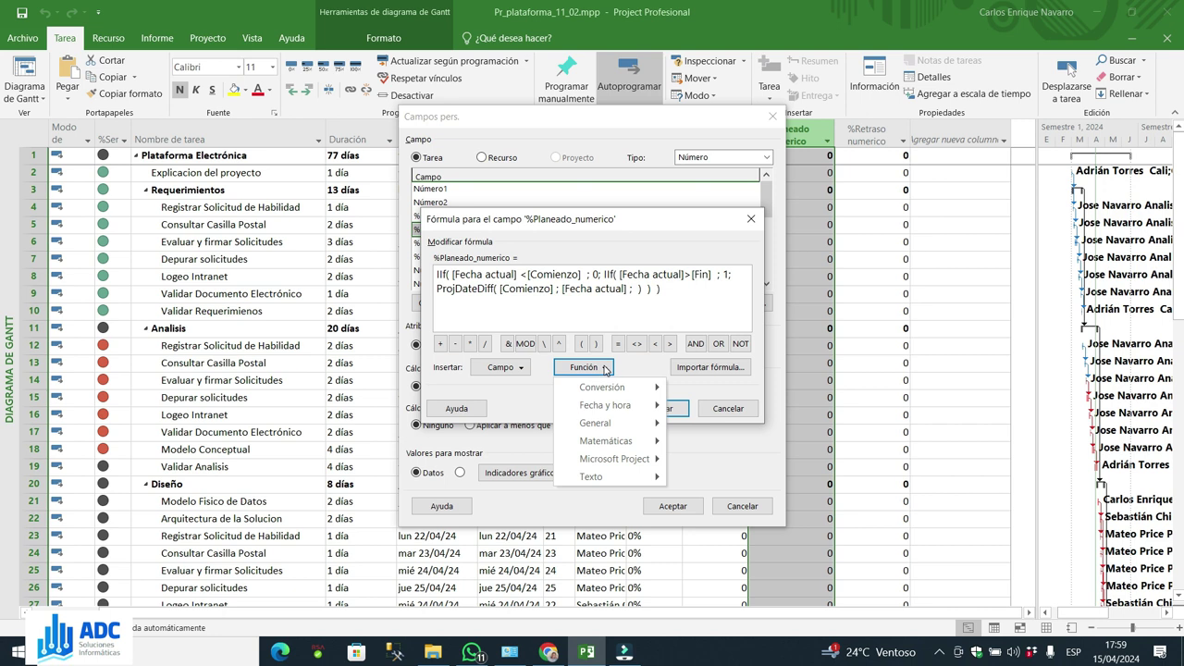
pyautogui.moveTo(640, 476)
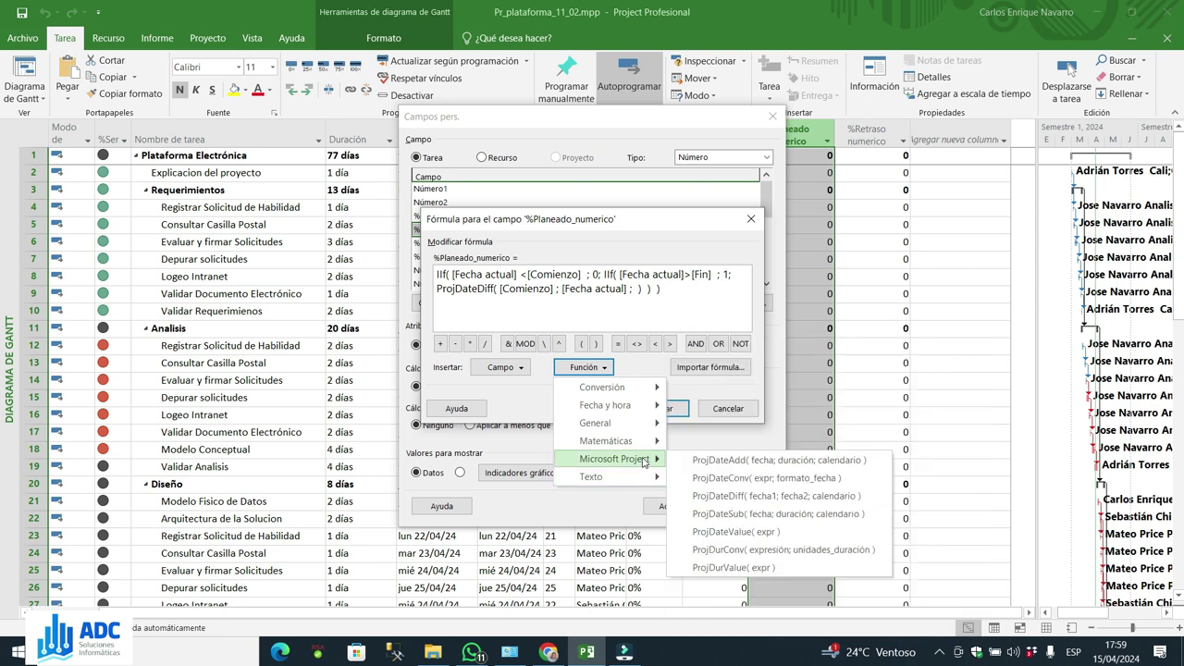
pyautogui.moveTo(645, 431)
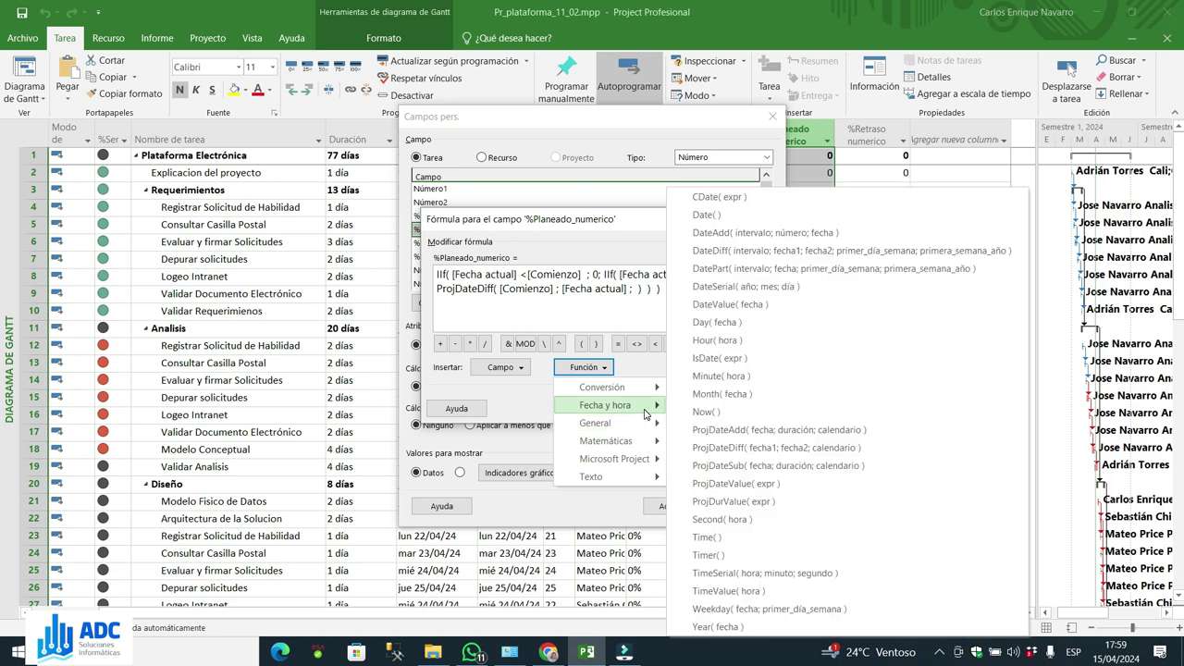
pyautogui.click(521, 367)
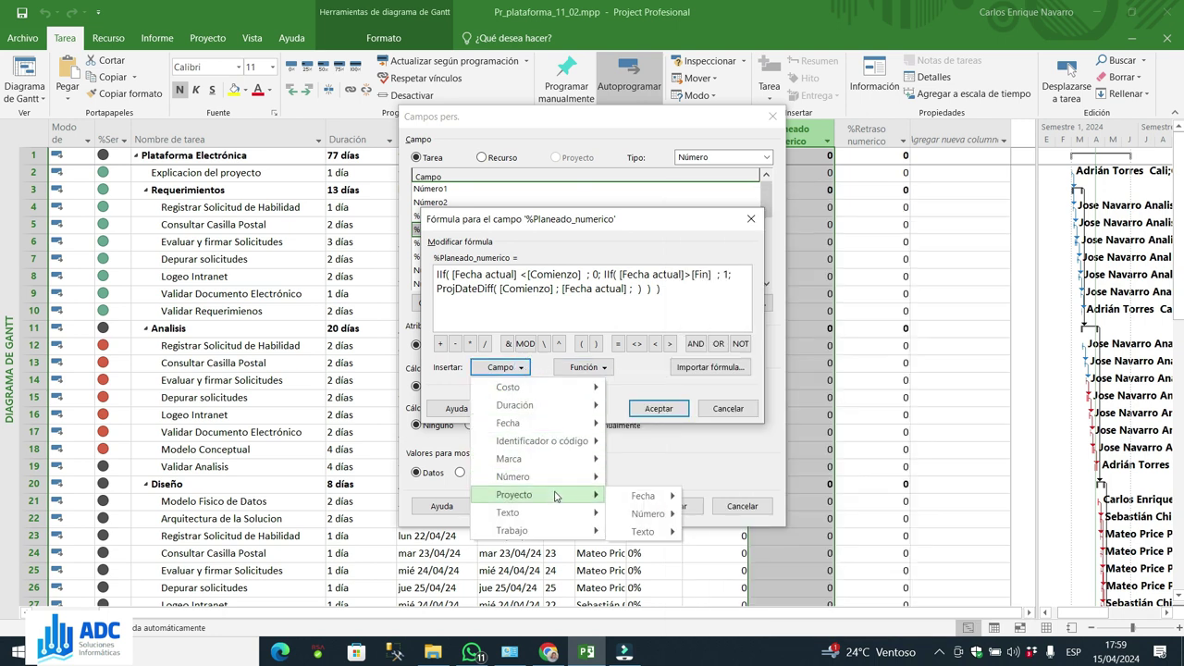
pyautogui.moveTo(555, 514)
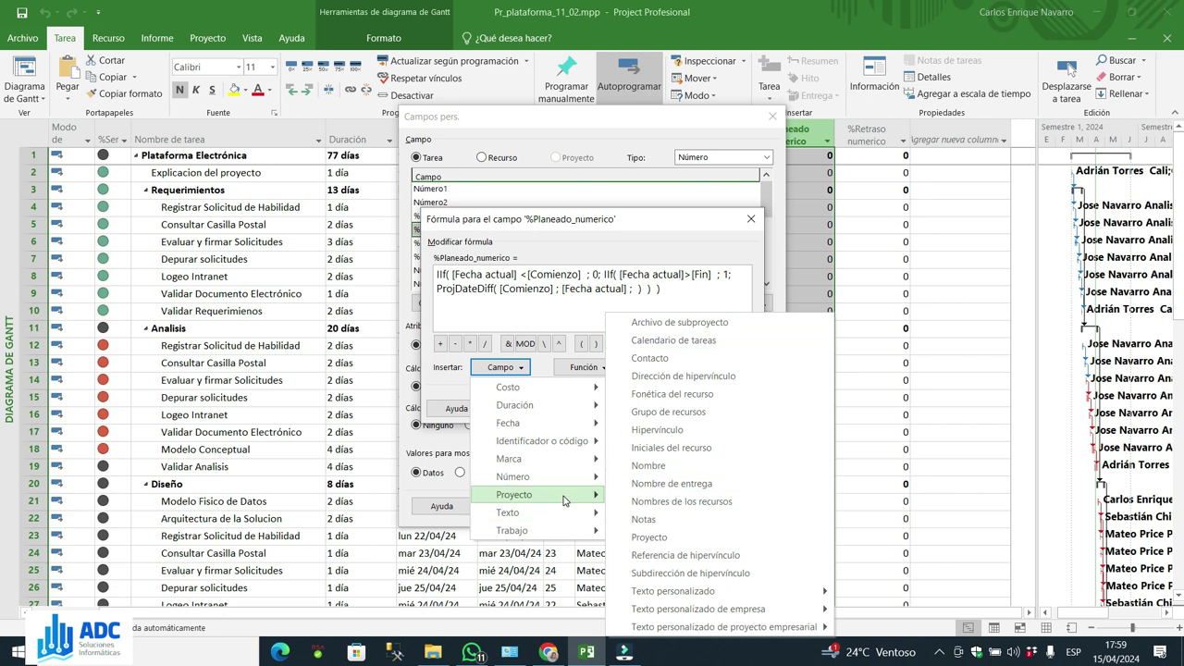
pyautogui.moveTo(562, 499)
pyautogui.moveTo(639, 501)
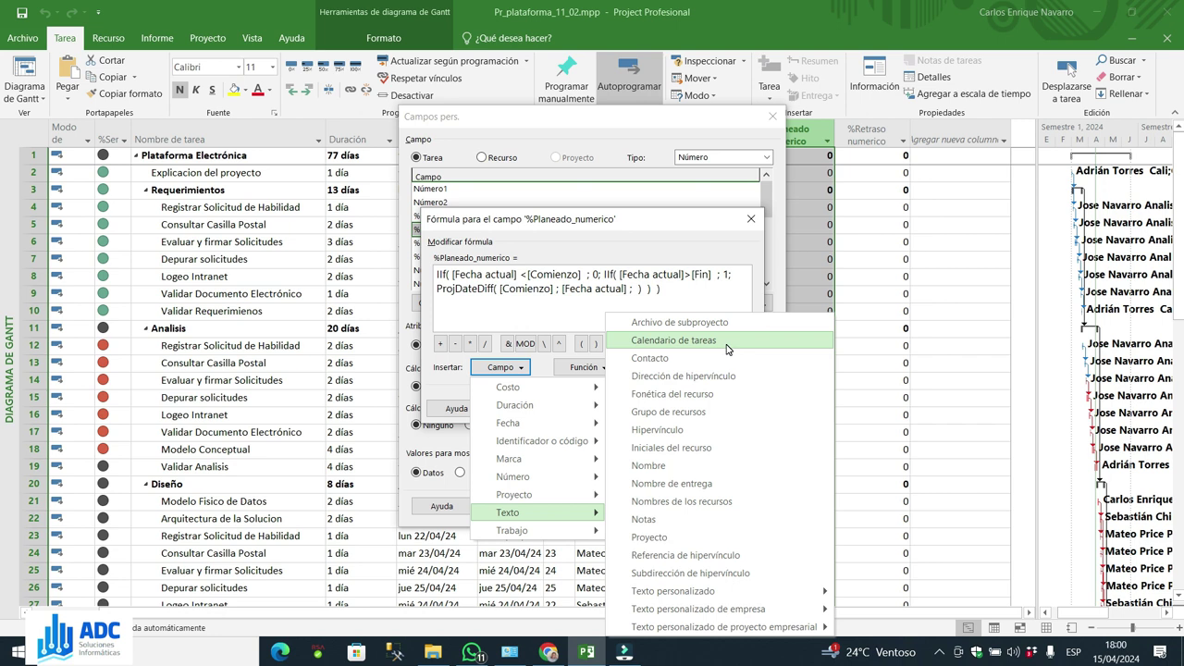
pyautogui.click(727, 349)
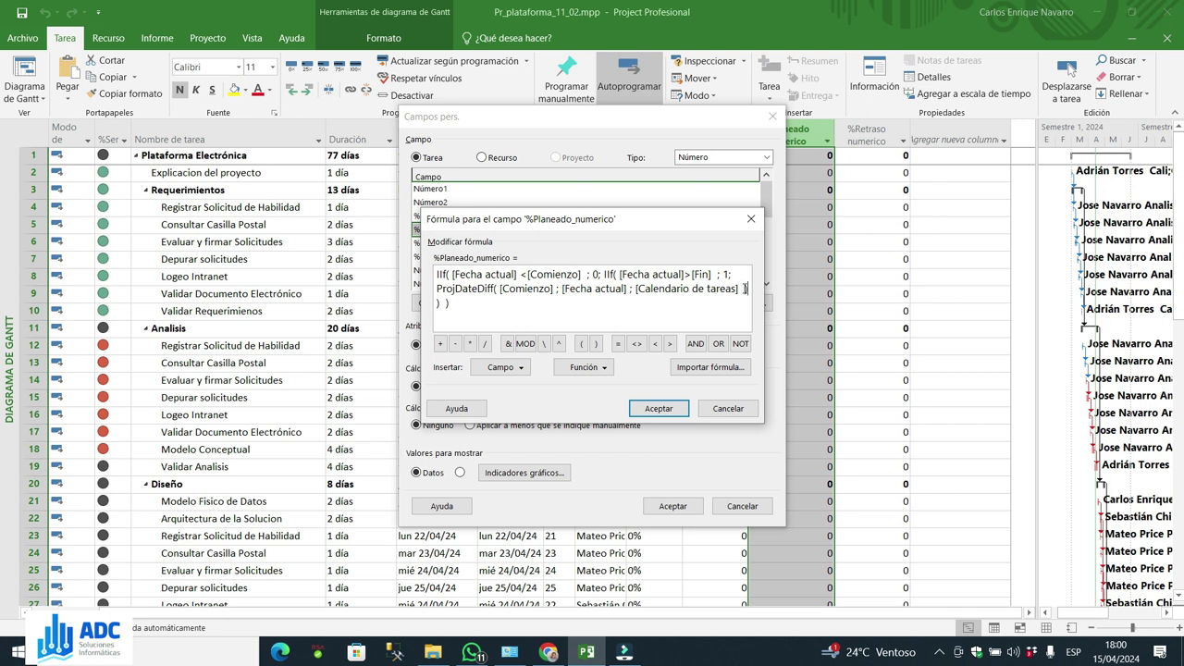
# Step: Close the ProjDateDiff function in the %Planeado_numerico formula and divide it by the duration field [Duración]
pyautogui.click(744, 289)
pyautogui.write(')/')
pyautogui.click(523, 369)
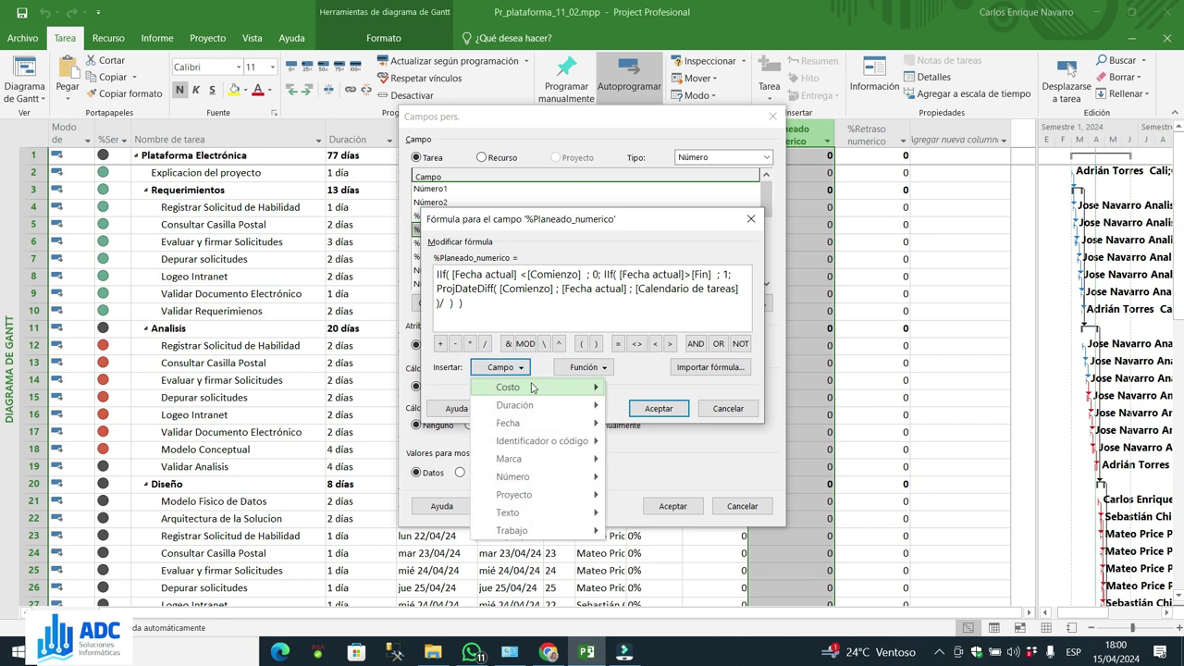
pyautogui.moveTo(547, 421)
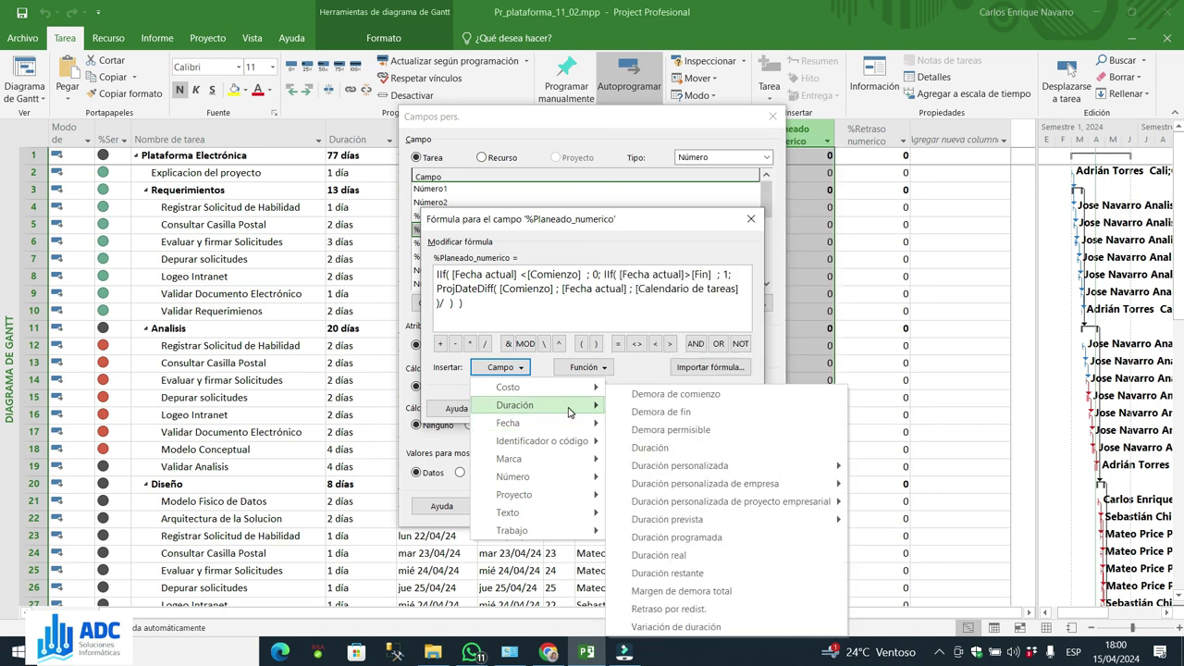
pyautogui.click(703, 448)
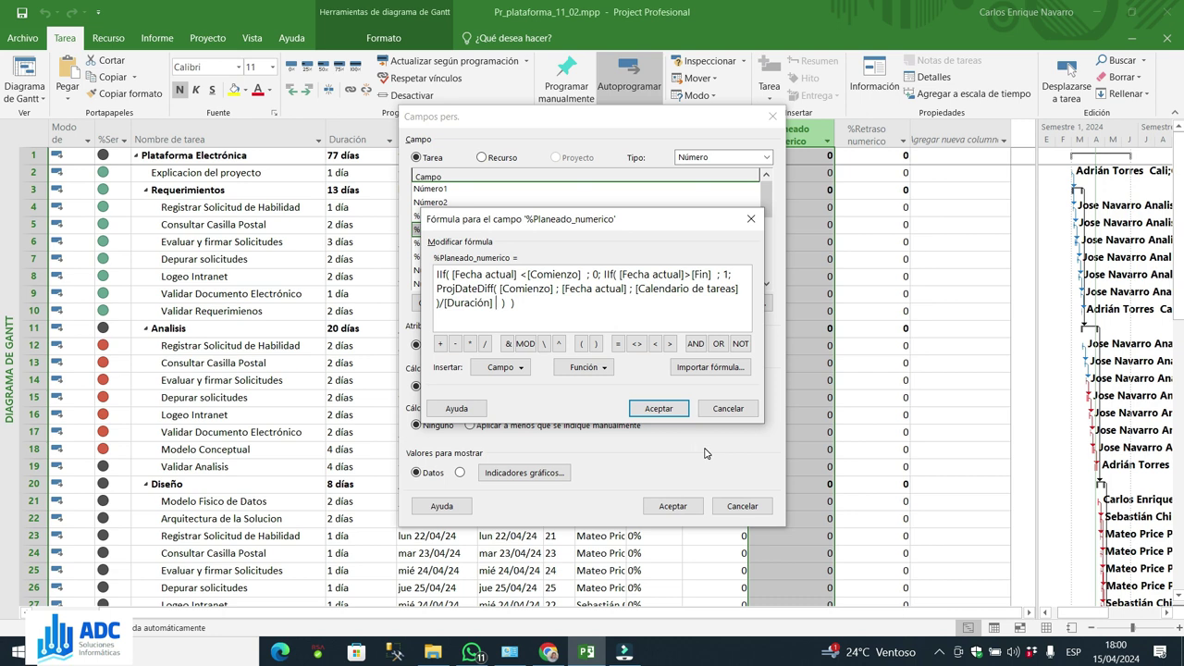
# Step: Accept the %Planeado_numerico formula, replacing the field's existing data, and apply Usar fórmula to the group and task summary rows
pyautogui.click(659, 410)
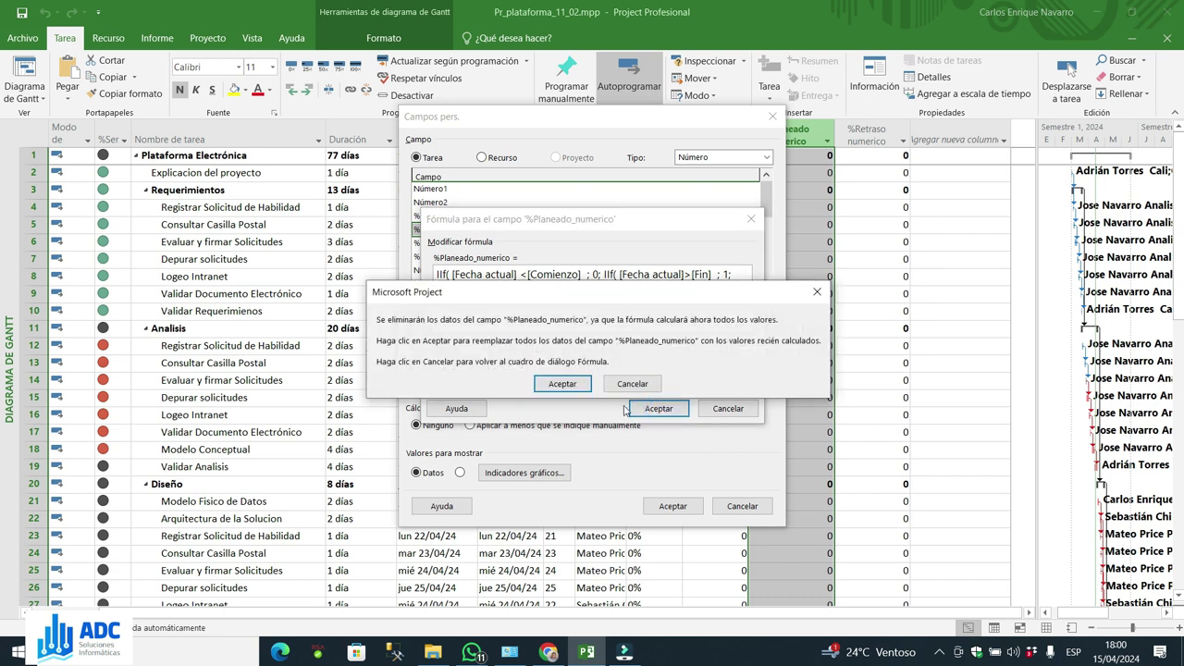
pyautogui.click(561, 384)
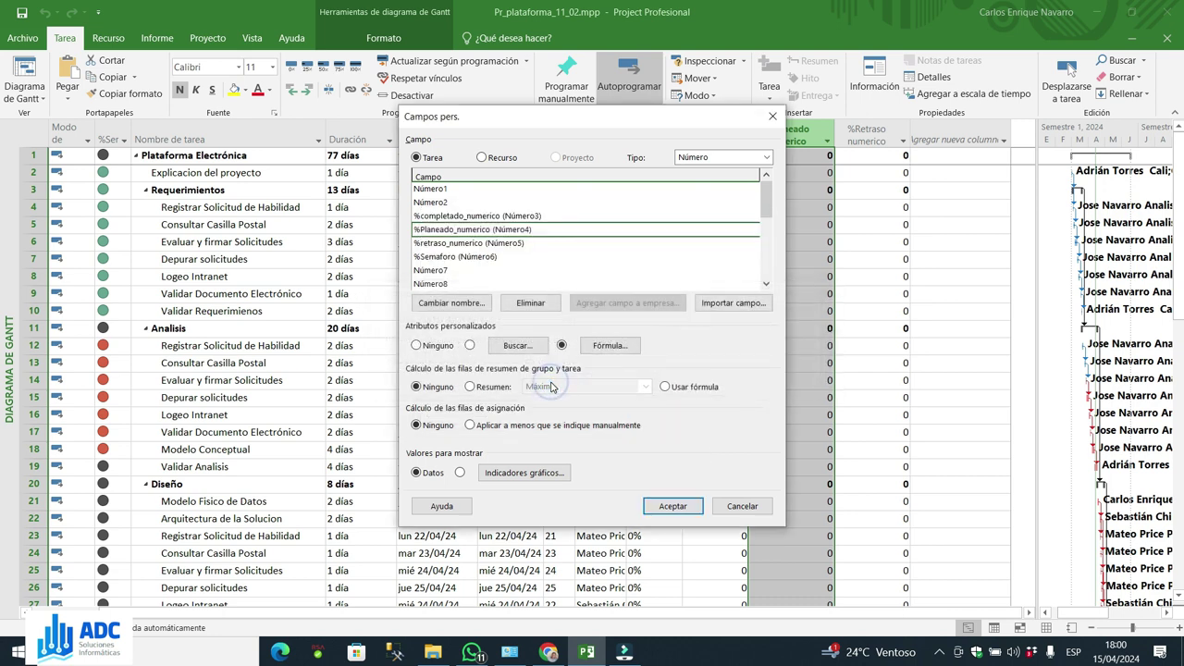
pyautogui.click(665, 387)
pyautogui.click(673, 506)
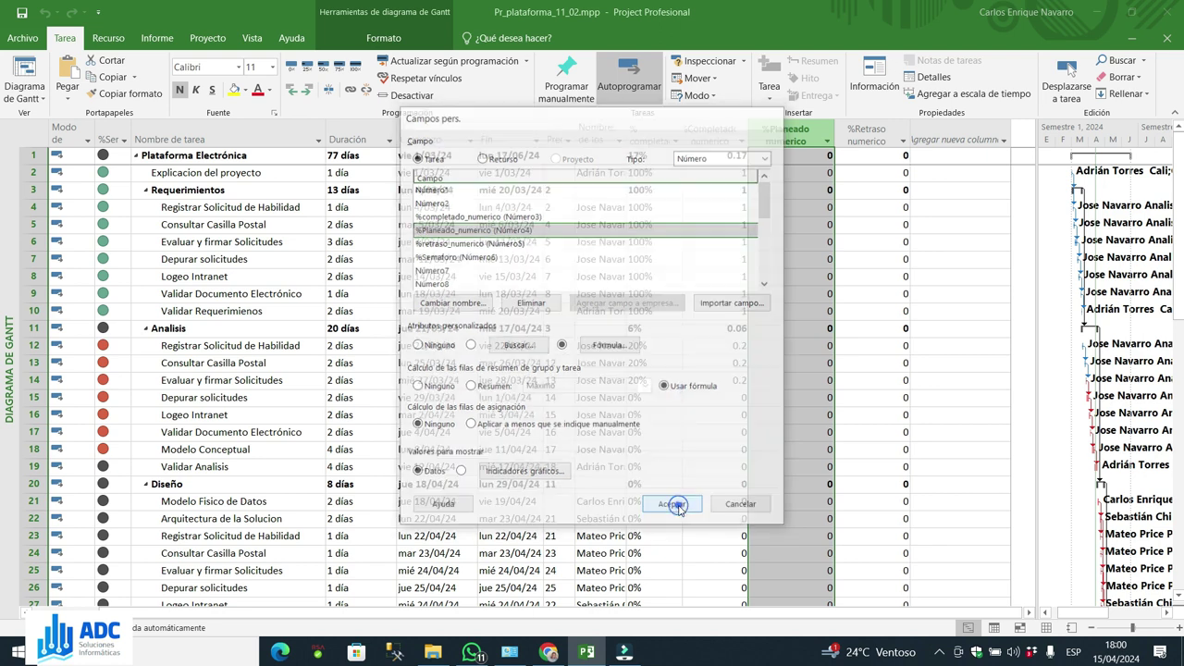
pyautogui.click(818, 190)
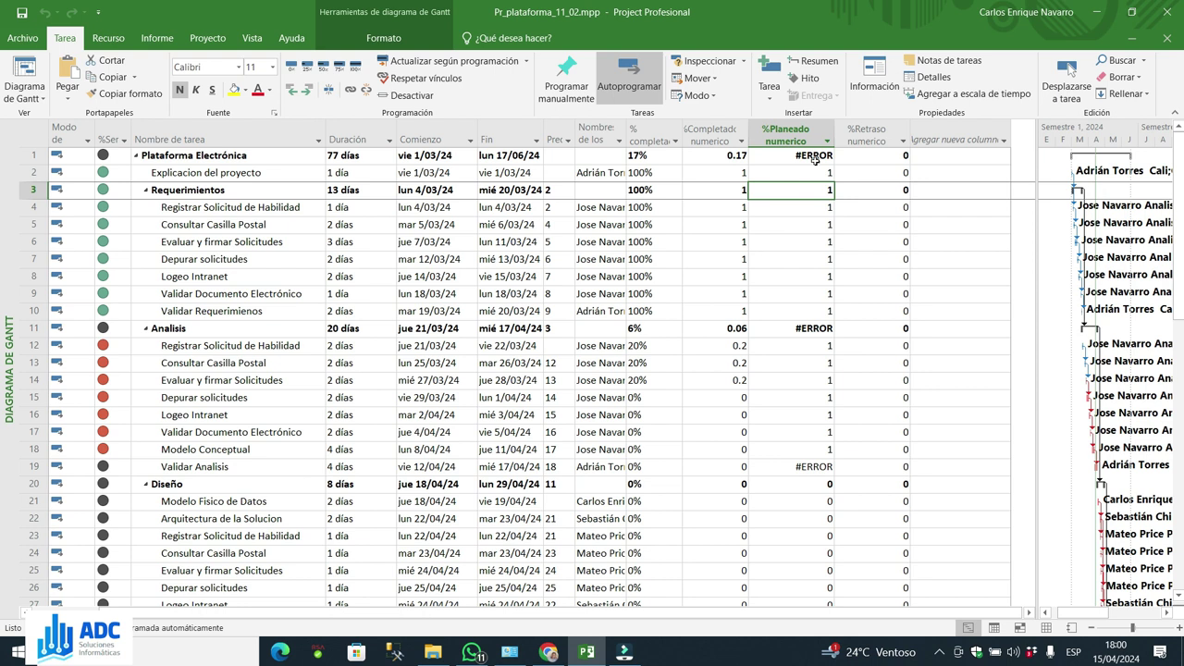
# Step: Reopen the %Planeado_numerico custom field formula and delete the [Calendario de tareas] argument from ProjDateDiff
pyautogui.rightClick(814, 159)
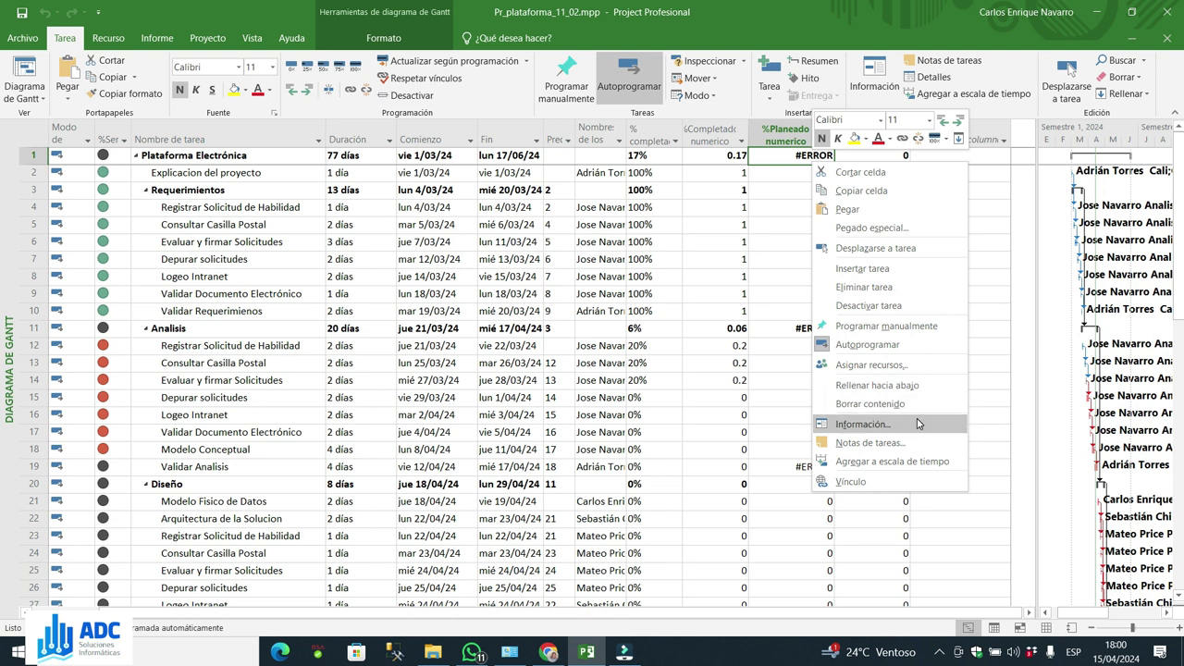
pyautogui.click(833, 141)
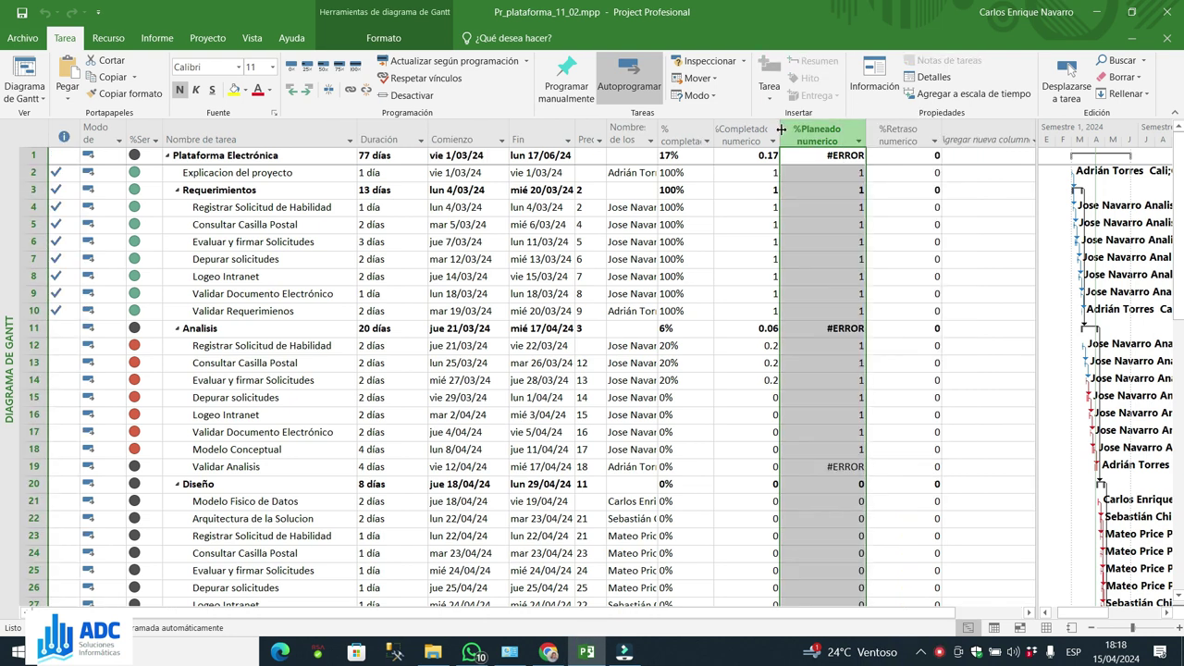
pyautogui.rightClick(833, 141)
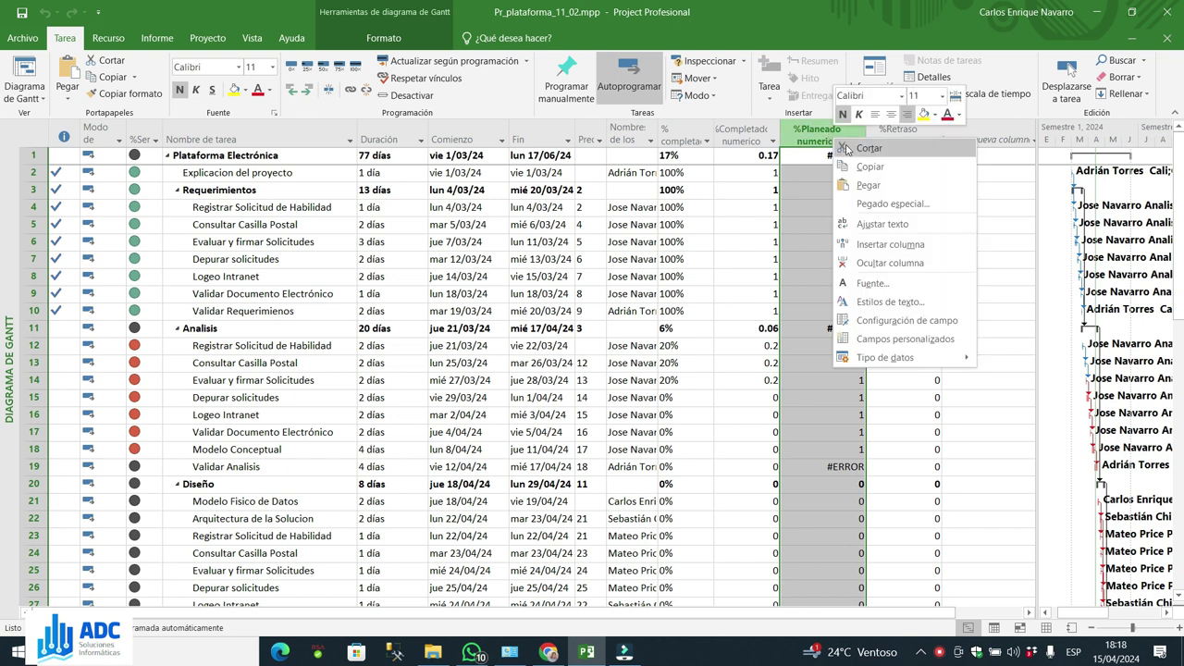
pyautogui.click(931, 340)
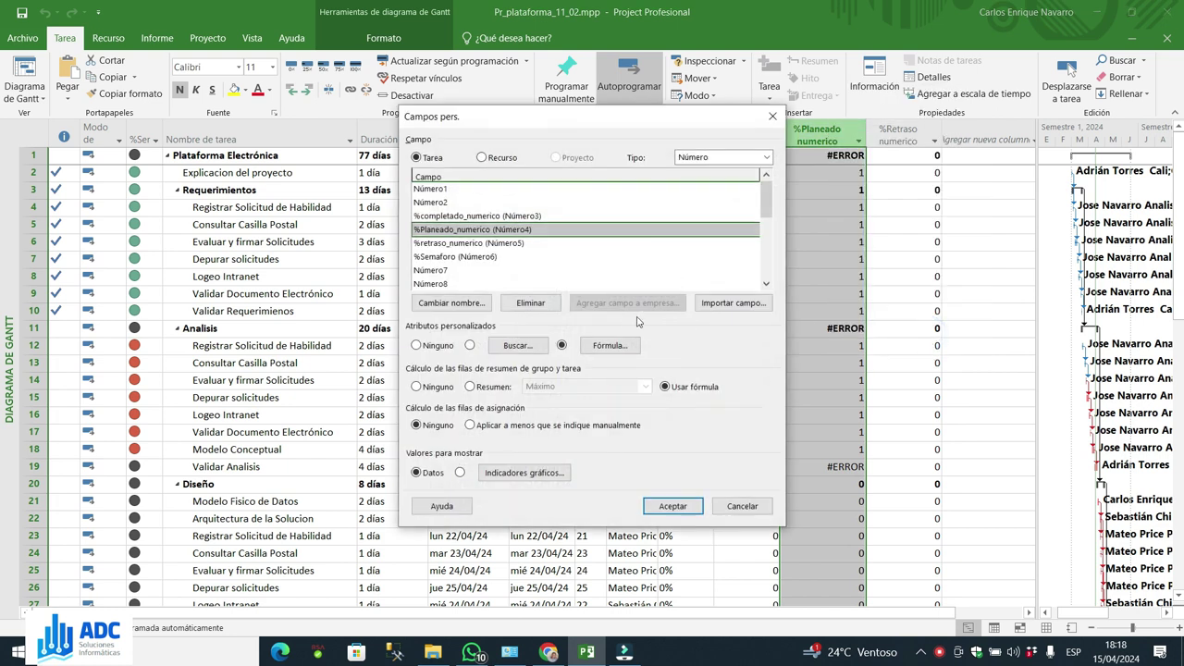
pyautogui.click(606, 348)
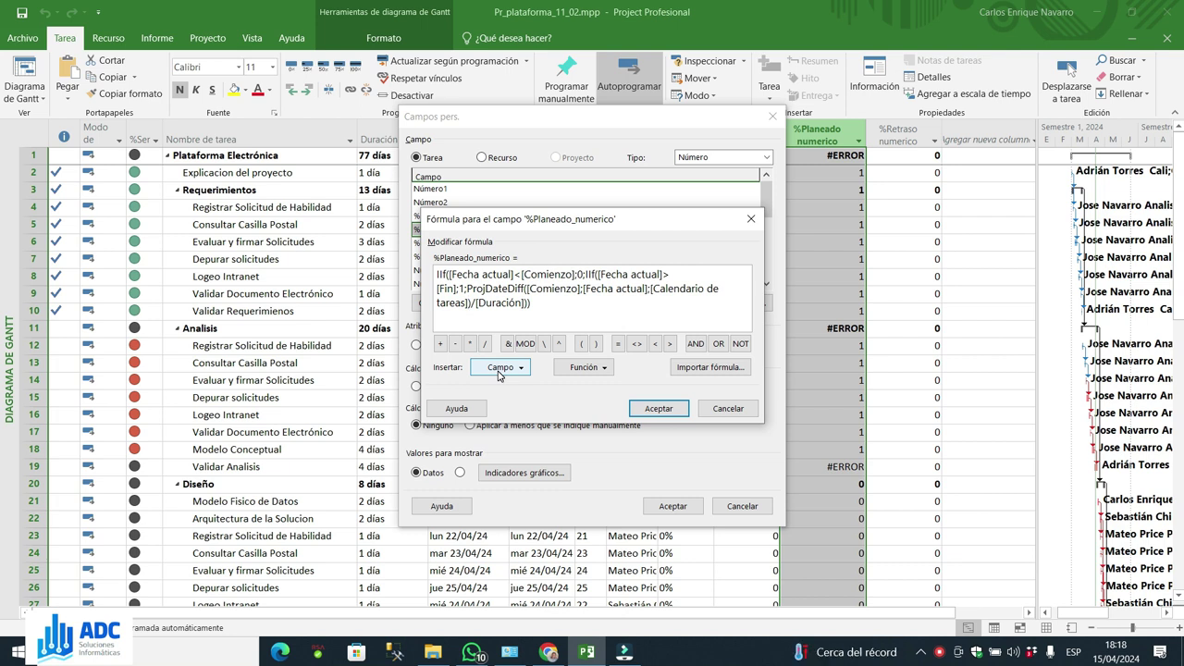
pyautogui.press('BackSpace')
pyautogui.press('BackSpace')
pyautogui.press('BackSpace')
pyautogui.press('BackSpace')
pyautogui.press('BackSpace')
pyautogui.press('BackSpace')
pyautogui.press('BackSpace')
pyautogui.press('BackSpace')
pyautogui.press('BackSpace')
pyautogui.press('BackSpace')
pyautogui.press('BackSpace')
pyautogui.press('BackSpace')
pyautogui.press('BackSpace')
pyautogui.press('BackSpace')
pyautogui.press('BackSpace')
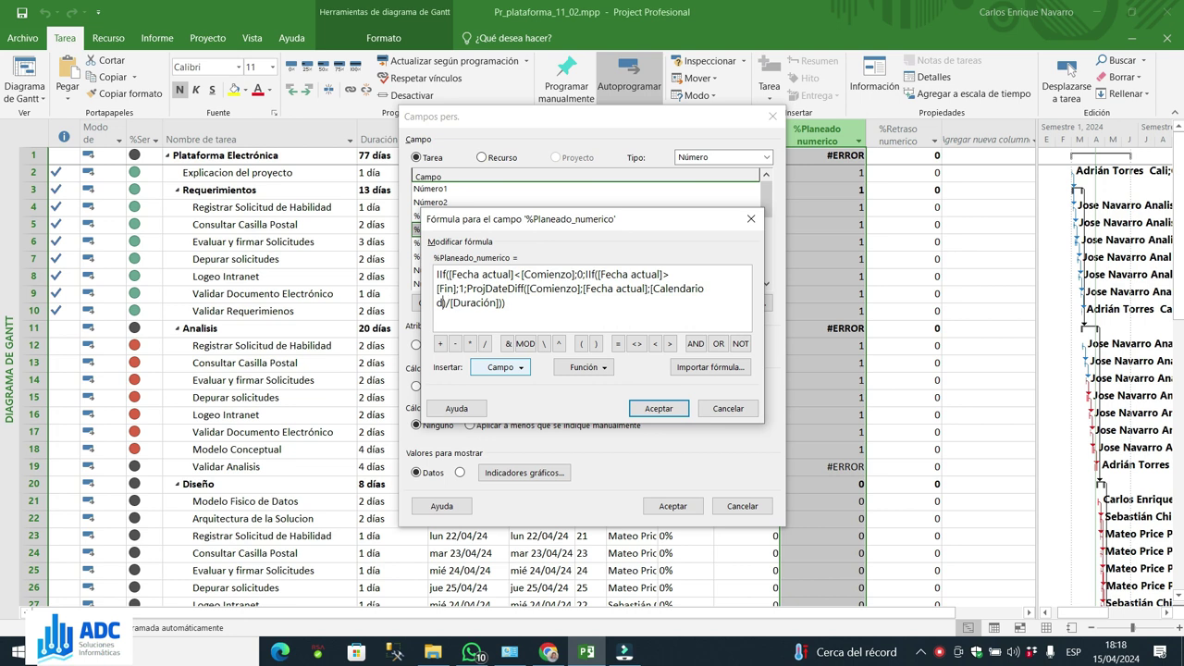
pyautogui.press('BackSpace')
pyautogui.press('BackSpace')
pyautogui.press('BackSpace')
pyautogui.press('BackSpace')
pyautogui.press('BackSpace')
pyautogui.press('BackSpace')
pyautogui.press('BackSpace')
pyautogui.press('BackSpace')
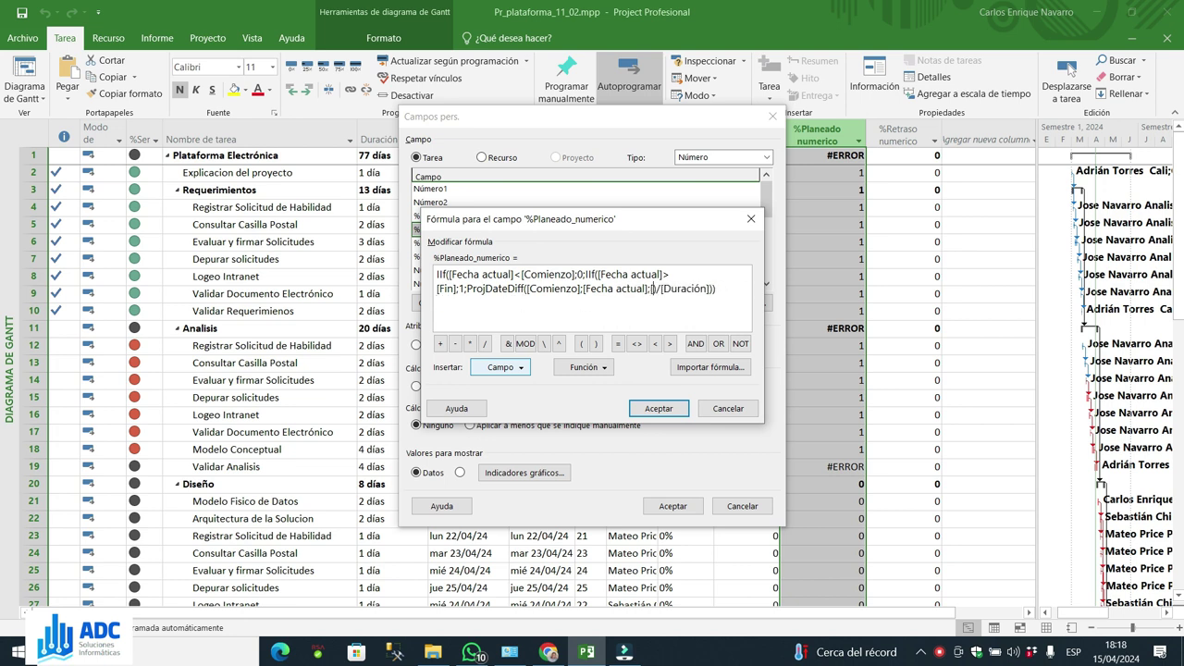
pyautogui.press('BackSpace')
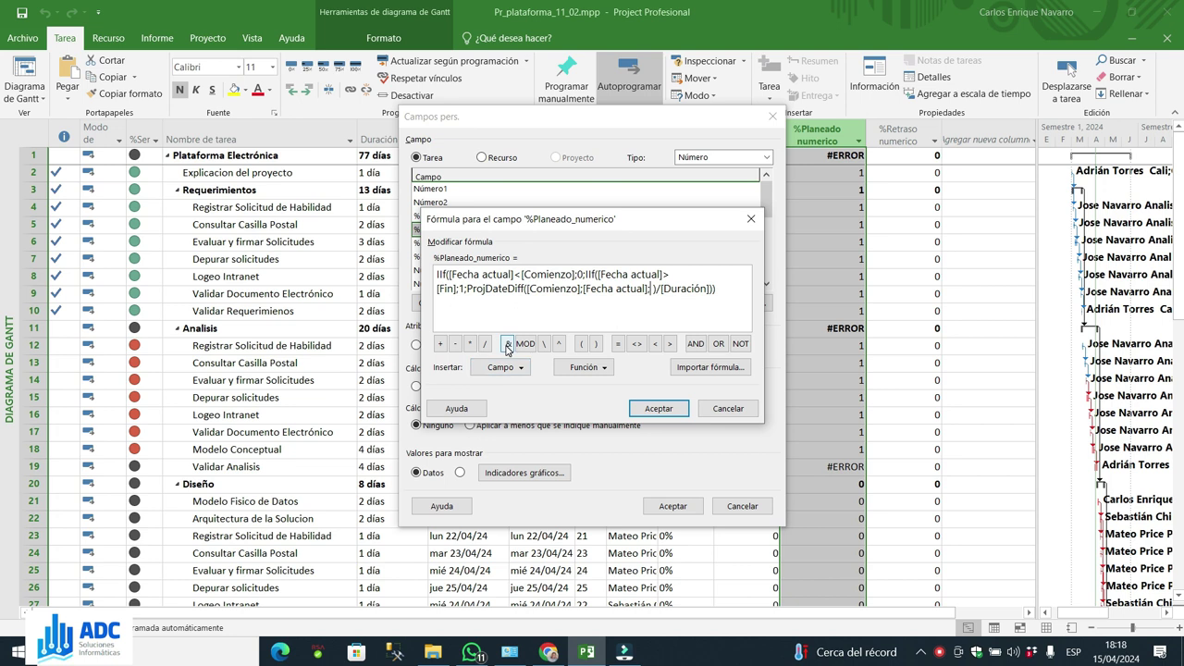
# Step: Insert the project text field [Calendario del proyecto] as the calendar argument of ProjDateDiff and apply the revised formula to the column
pyautogui.click(519, 372)
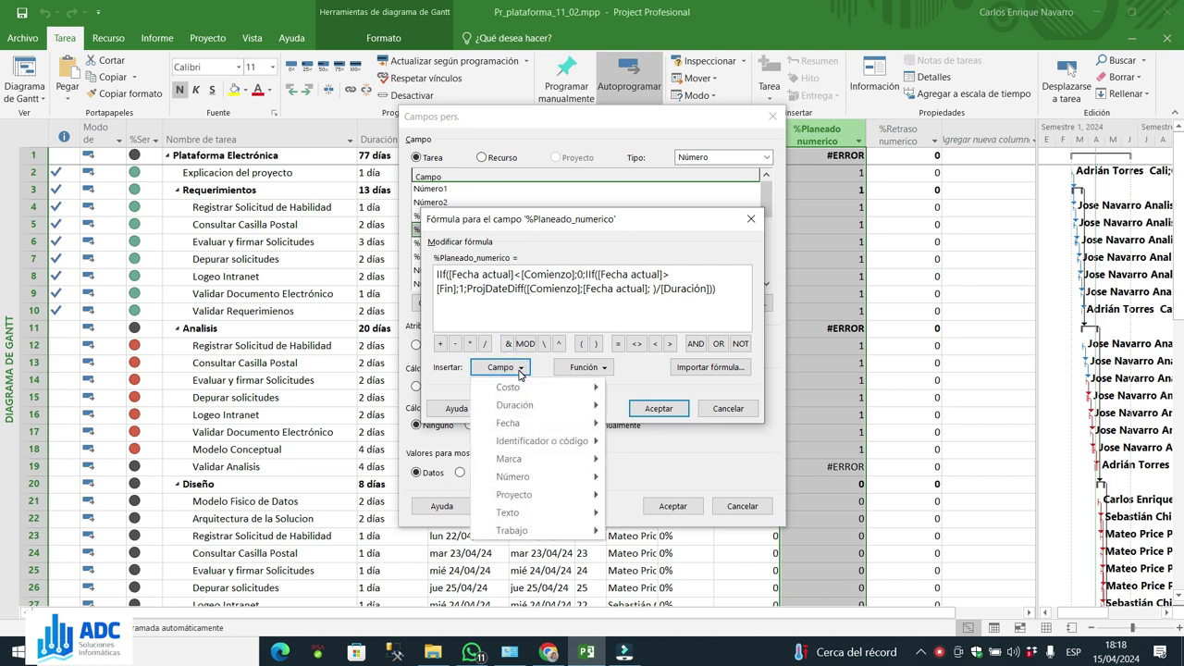
pyautogui.moveTo(542, 494)
pyautogui.moveTo(672, 535)
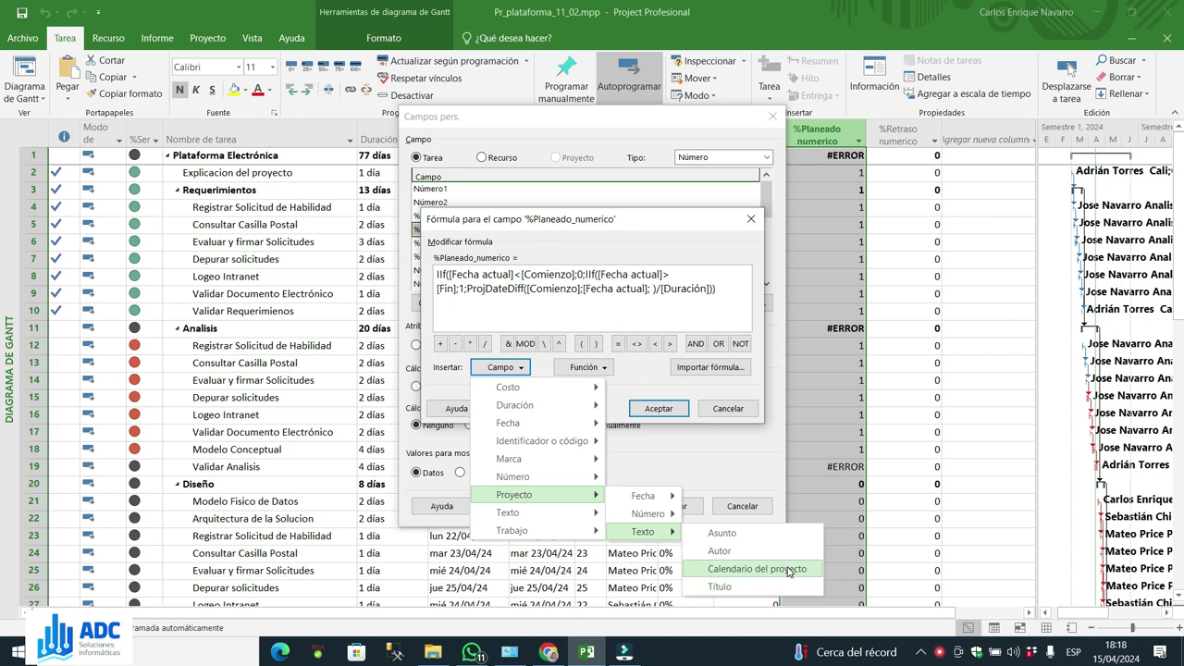
pyautogui.click(788, 571)
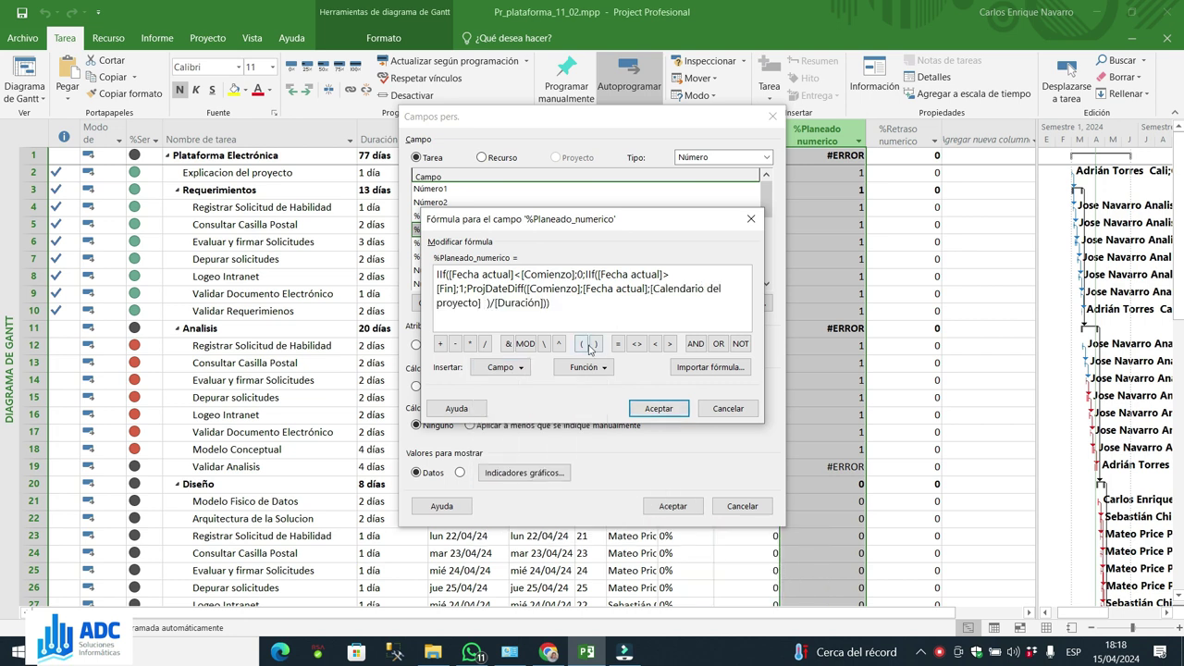
pyautogui.click(664, 411)
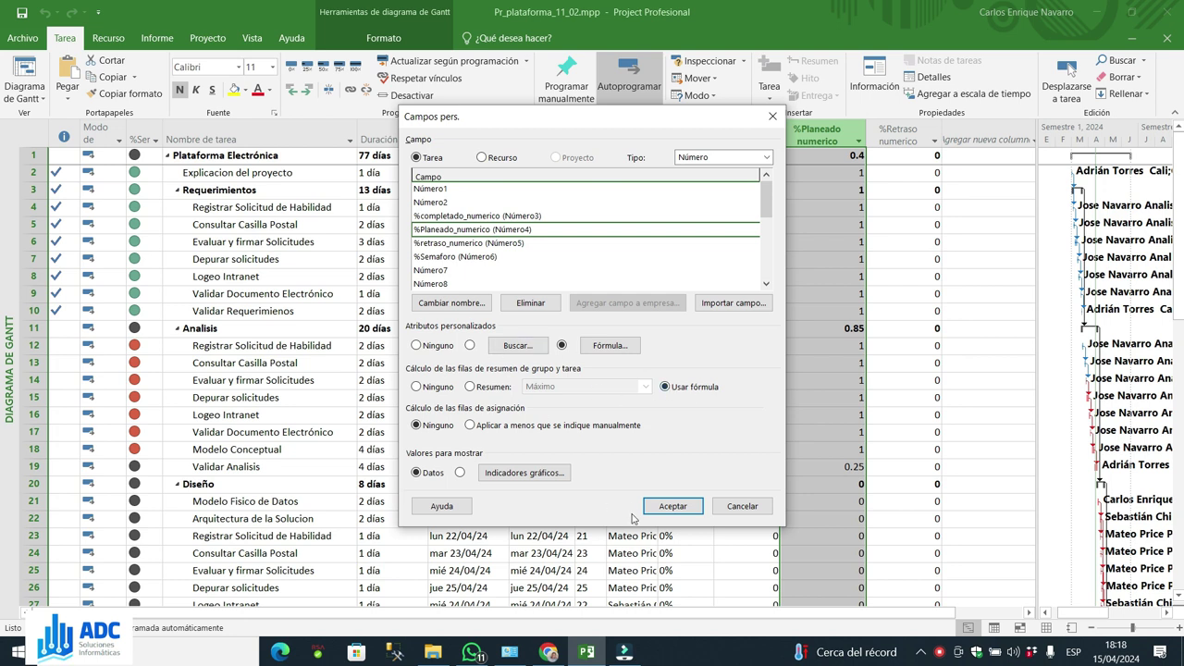
pyautogui.click(670, 507)
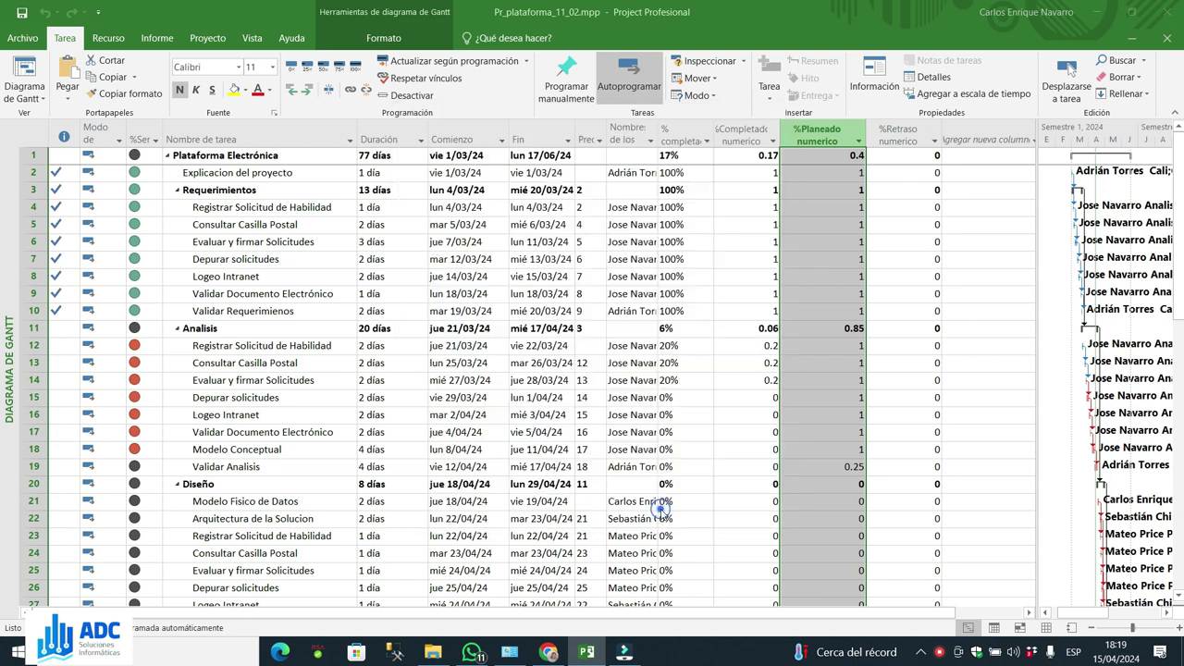
pyautogui.click(848, 241)
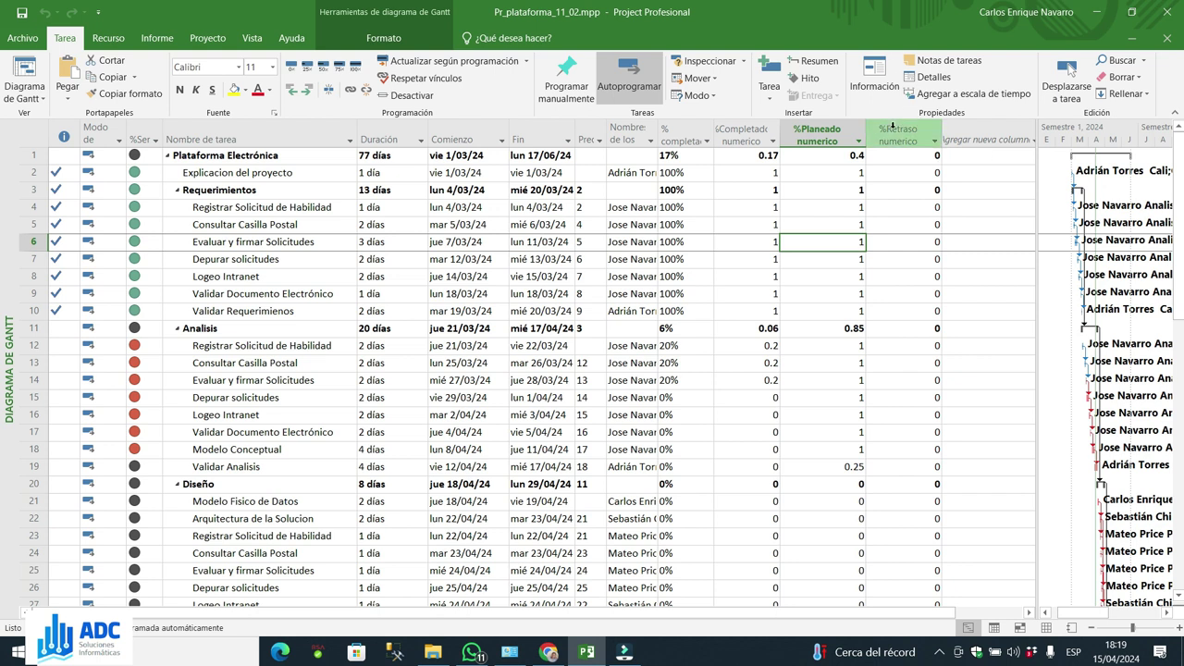
# Step: Open the formula of the %retraso_numerico custom field and begin it with the custom number field [%Planeado_numerico]
pyautogui.rightClick(892, 129)
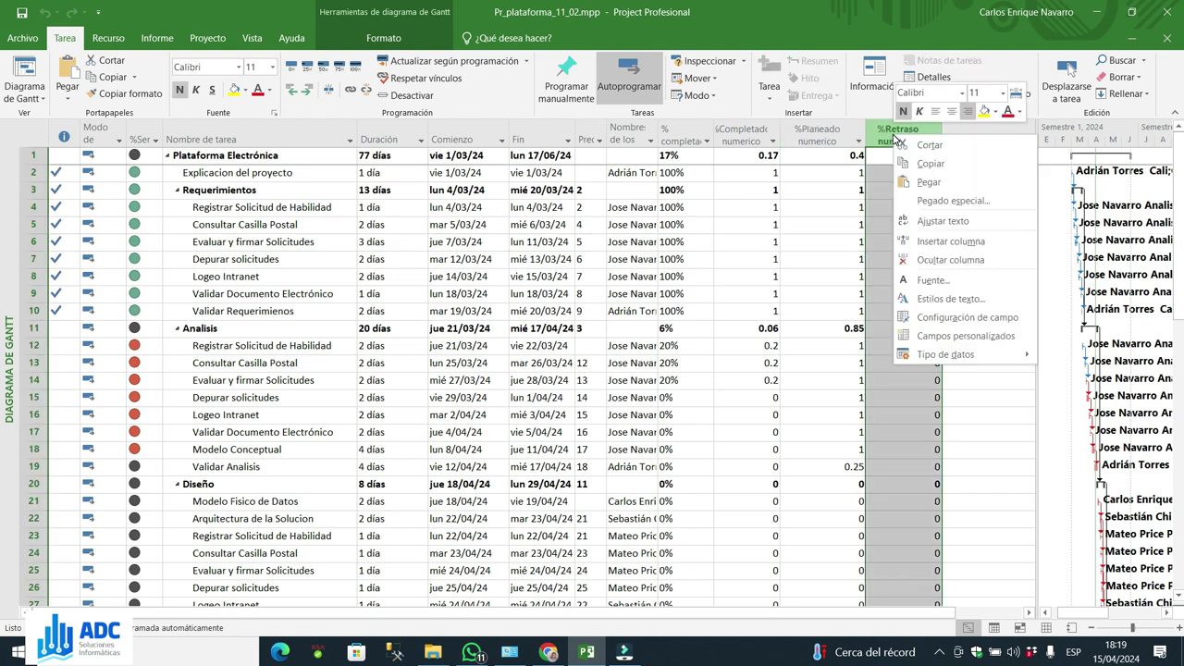
pyautogui.click(983, 338)
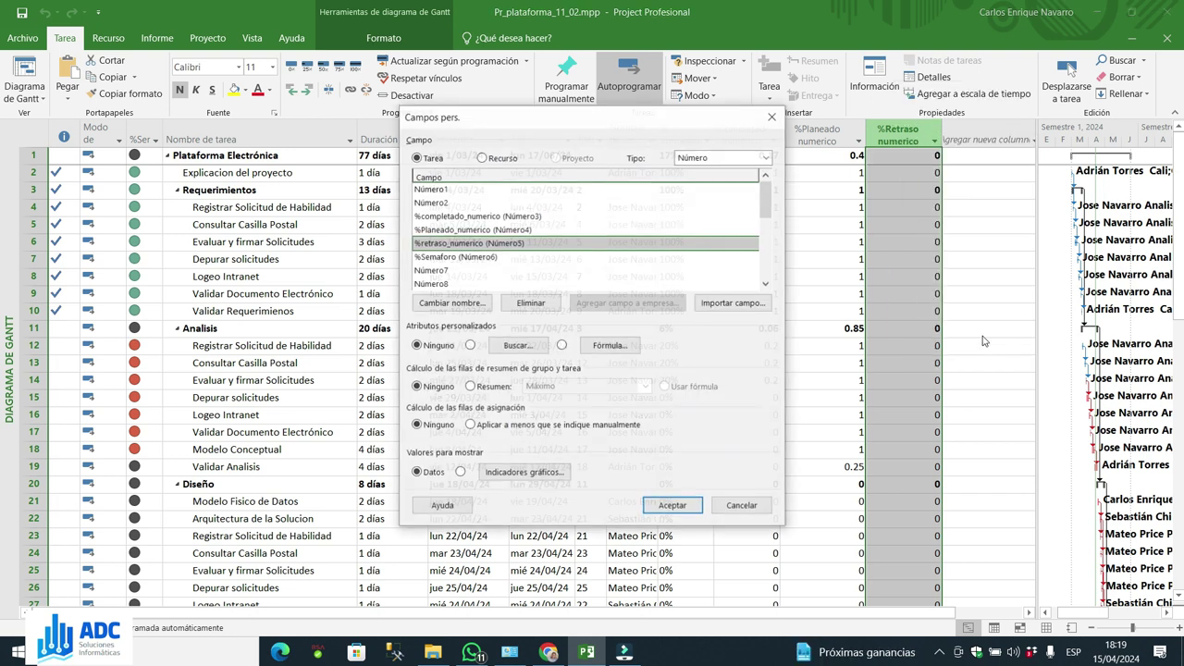
pyautogui.click(618, 353)
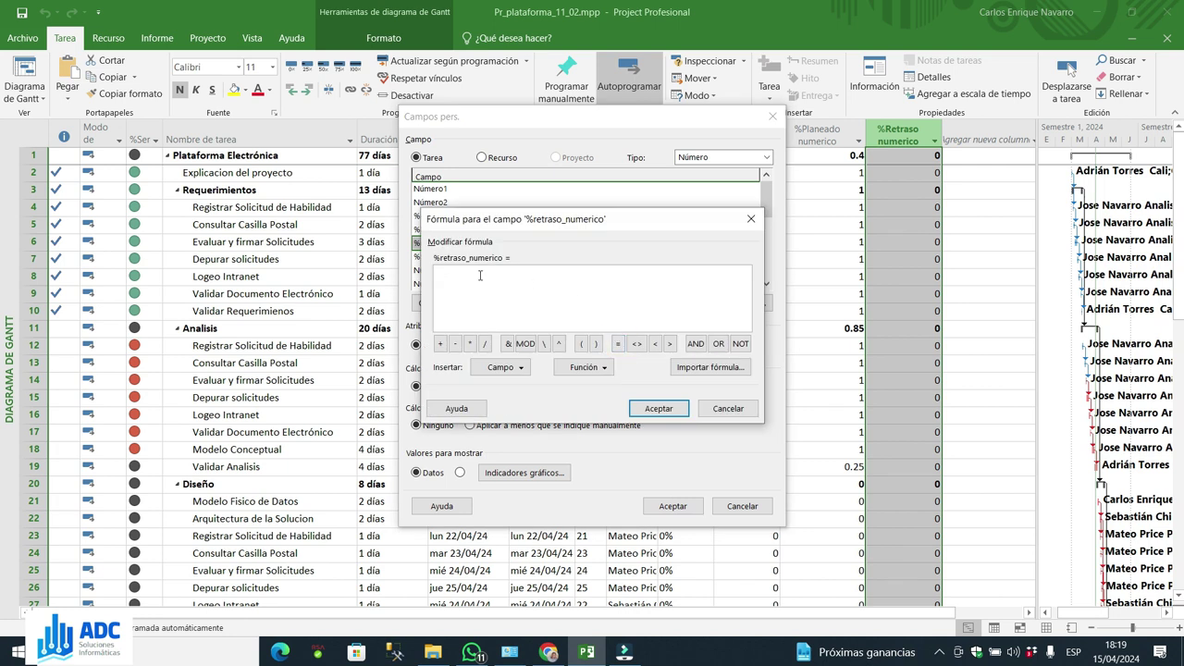
pyautogui.click(464, 277)
pyautogui.click(520, 367)
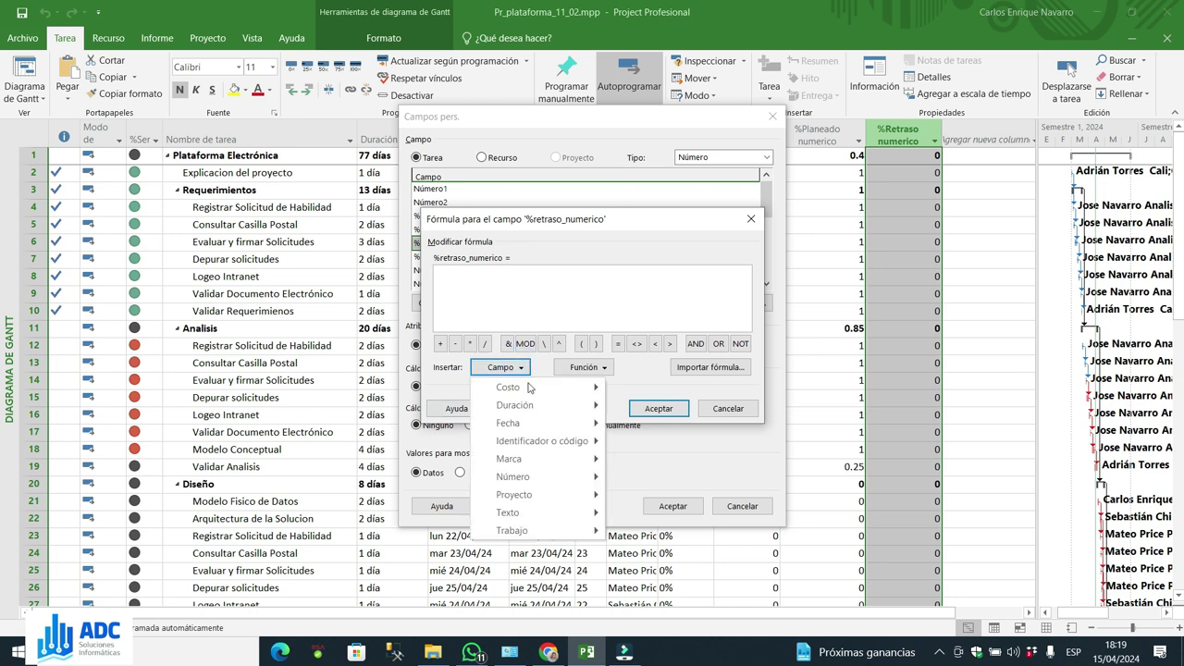
pyautogui.moveTo(560, 421)
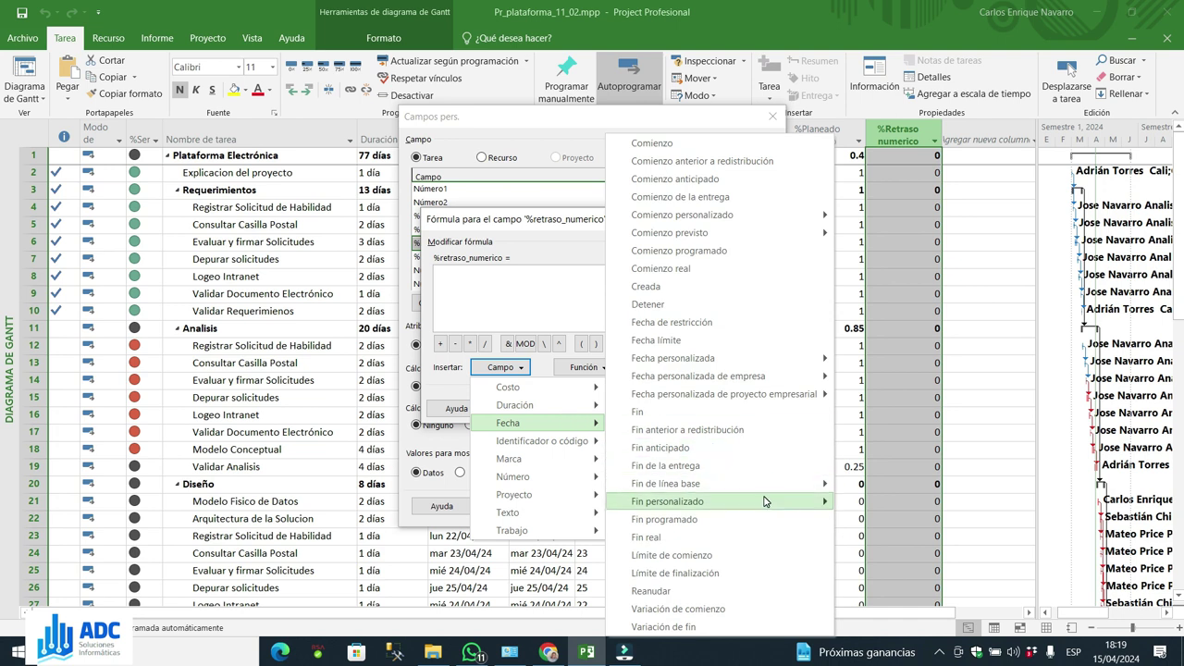
pyautogui.moveTo(764, 500)
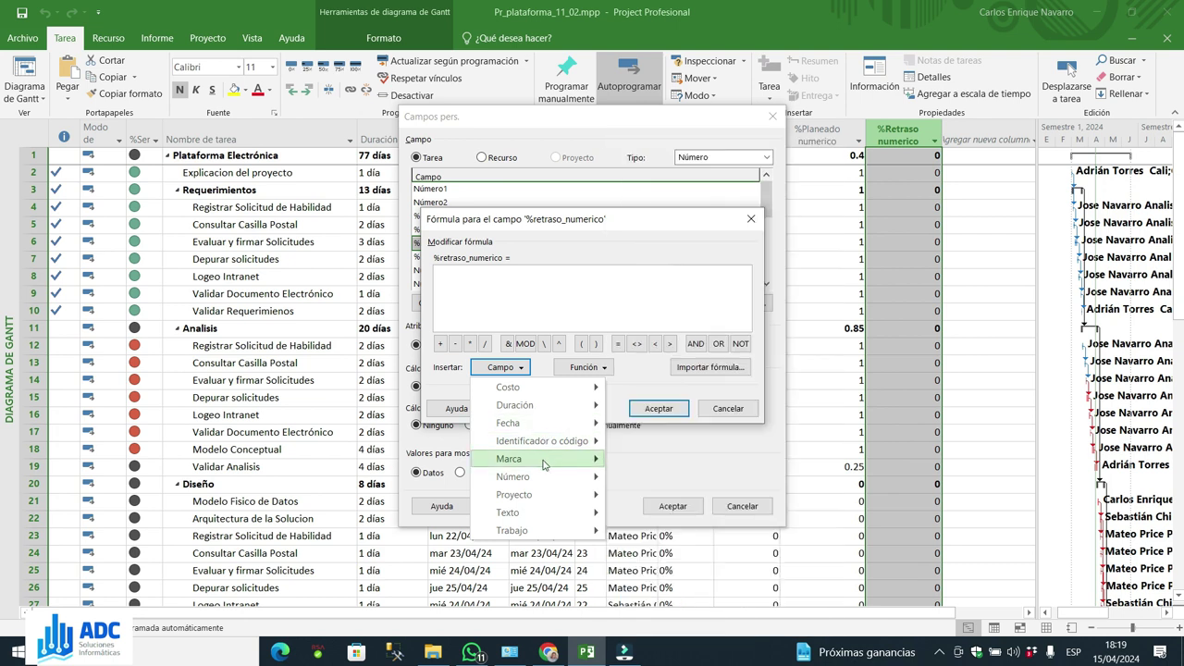
pyautogui.moveTo(547, 477)
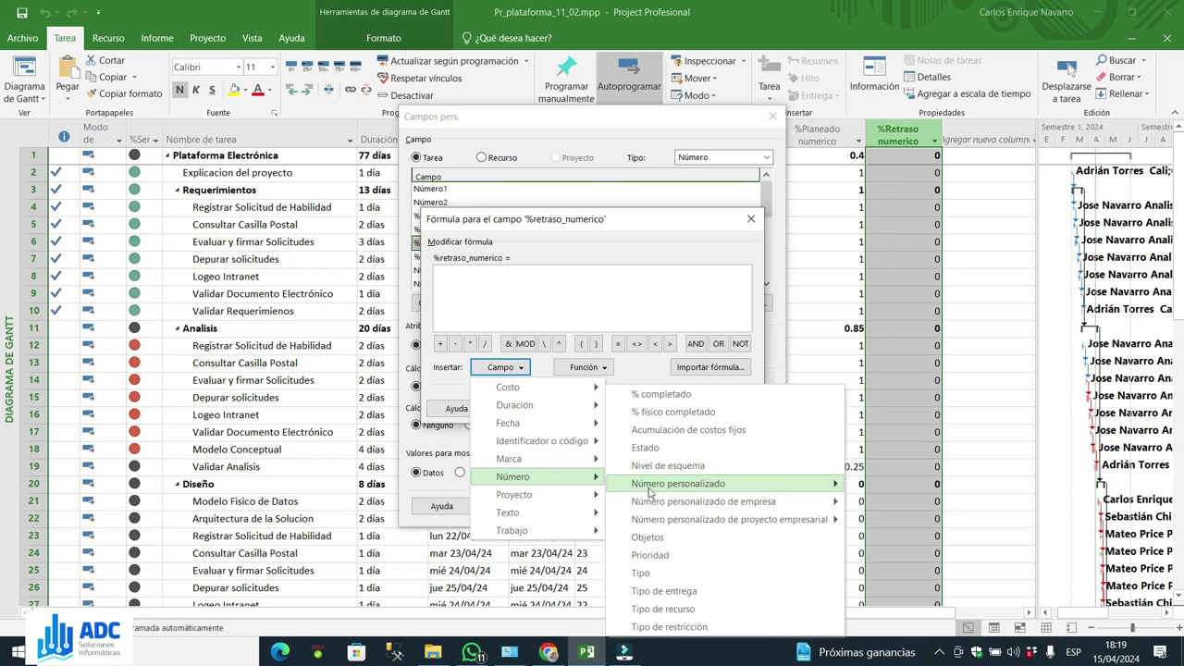
pyautogui.moveTo(651, 490)
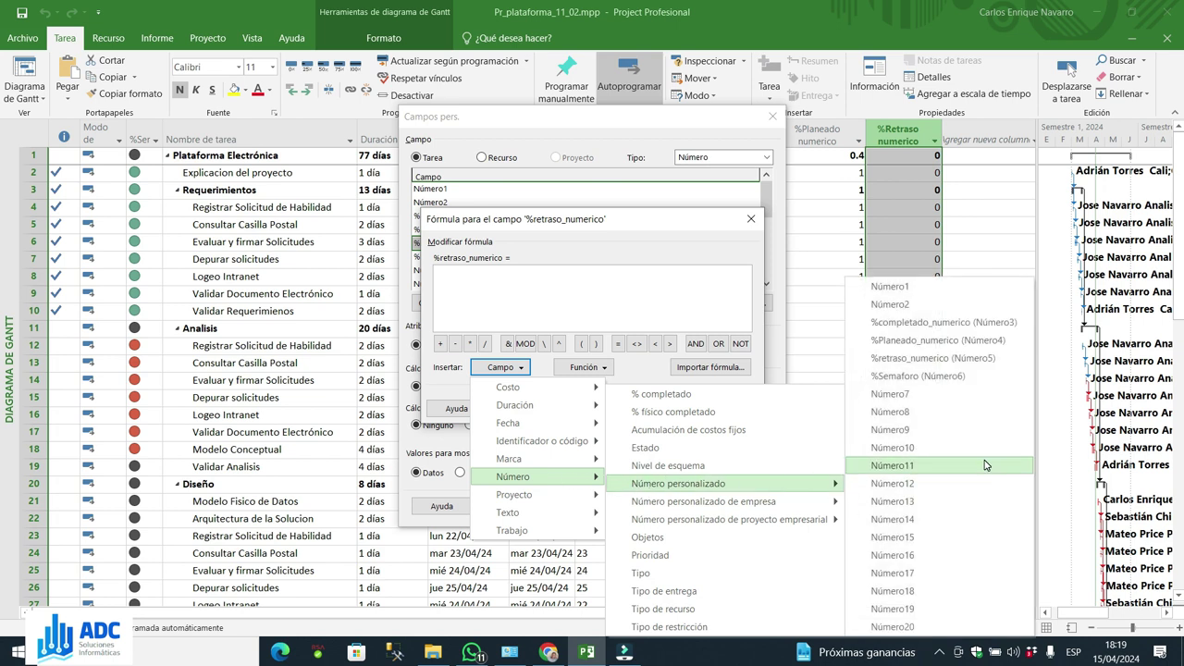
pyautogui.click(981, 340)
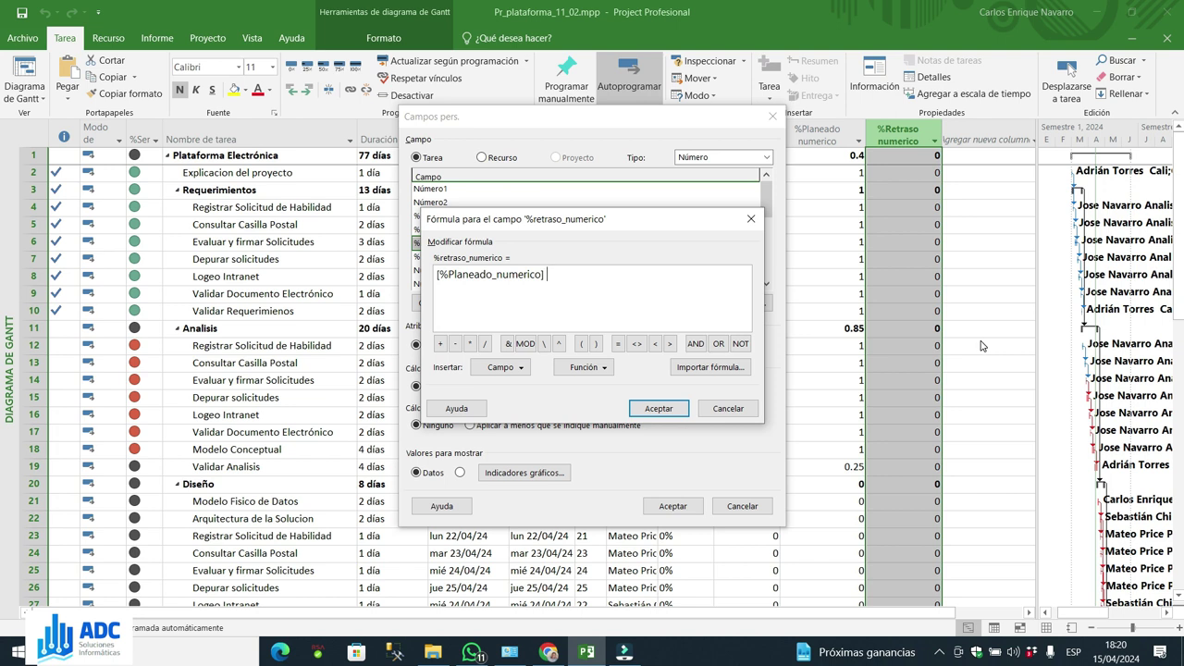
# Step: Subtract the custom number field [%completado_numerico] in the %retraso_numerico formula
pyautogui.write('-')
pyautogui.click(518, 368)
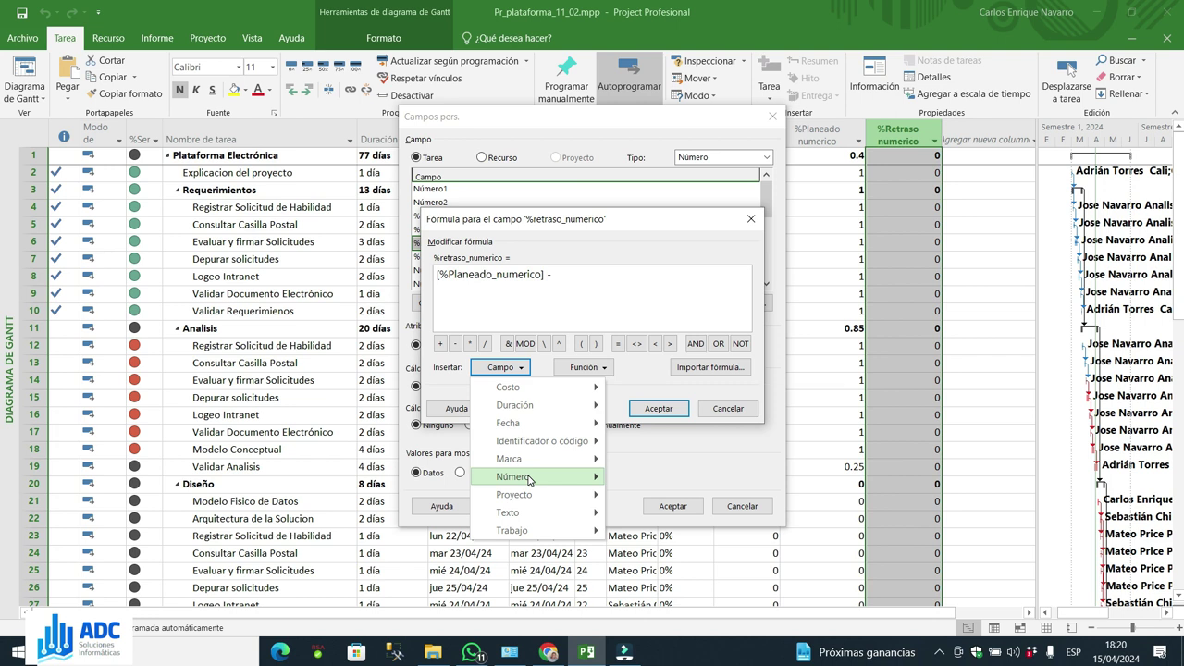
pyautogui.moveTo(703, 483)
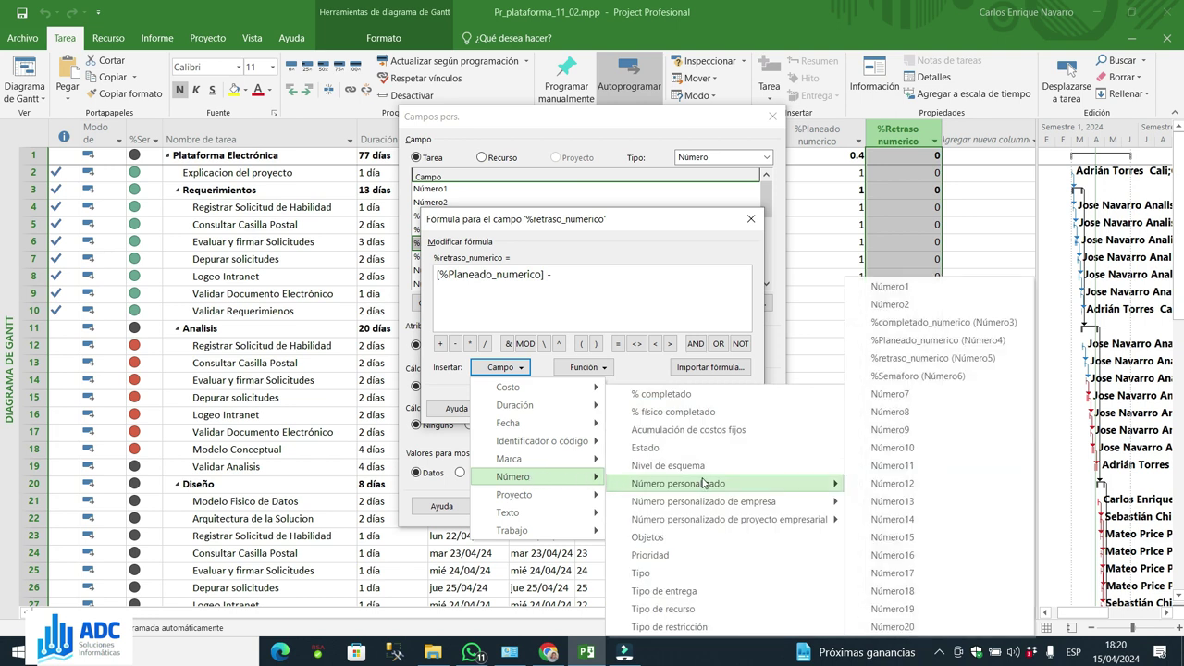
pyautogui.click(986, 322)
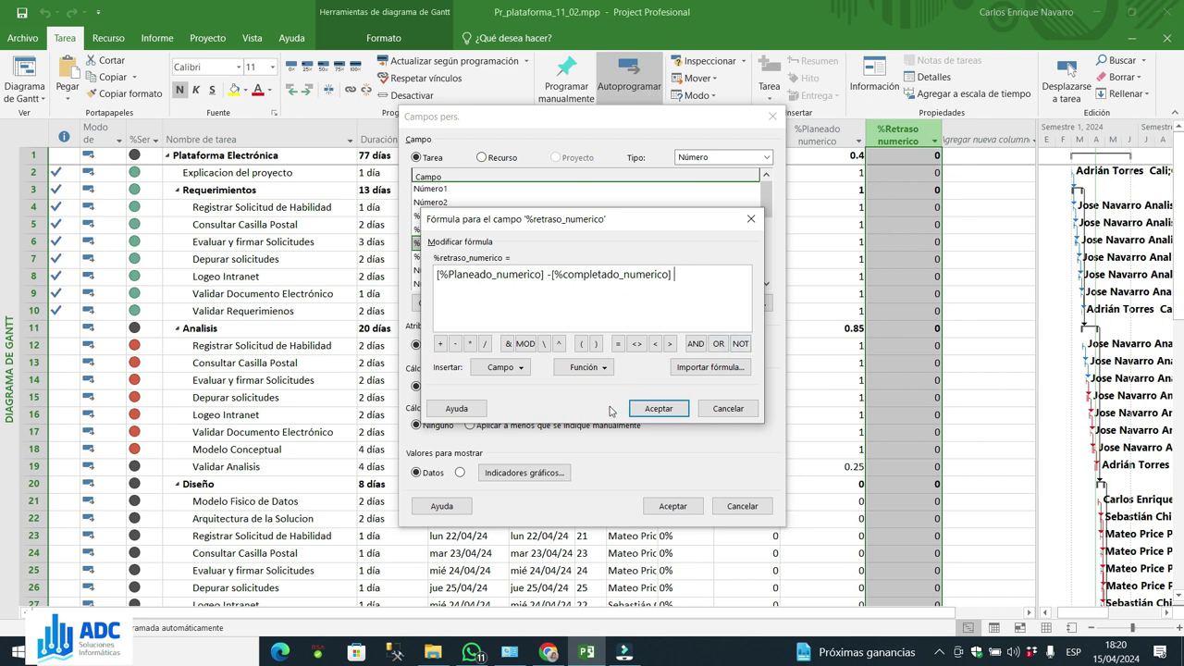
# Step: Accept the %retraso_numerico formula, replacing the field's existing data, and set the summary rows to Usar fórmula
pyautogui.click(649, 408)
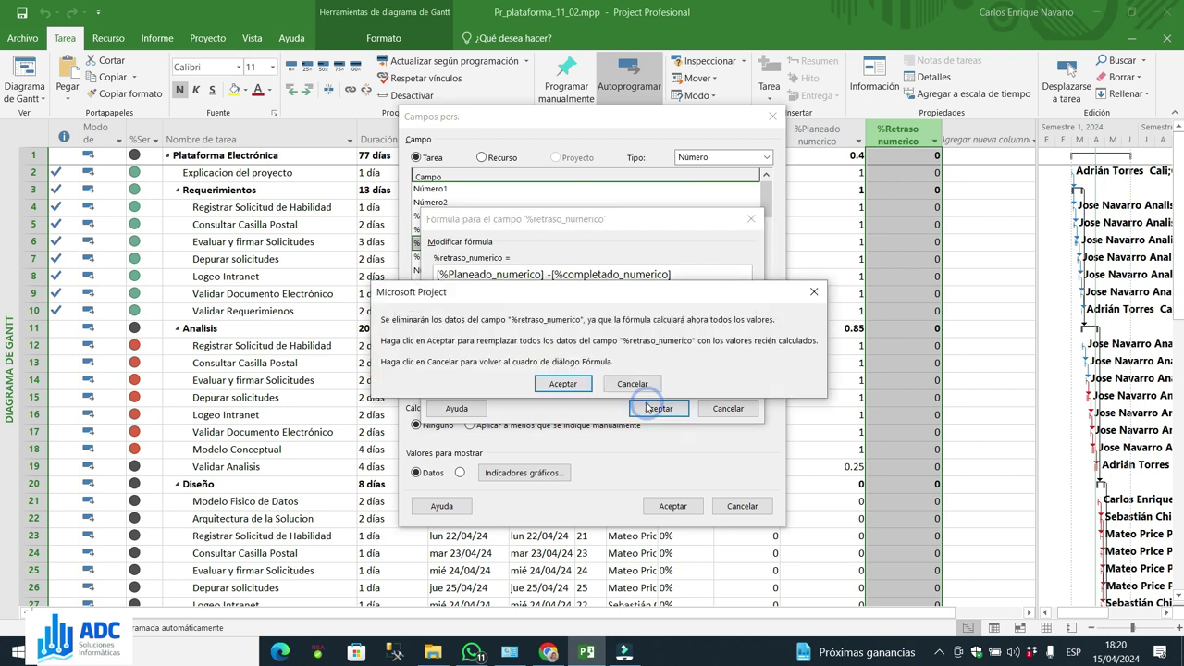
pyautogui.click(568, 386)
pyautogui.click(664, 387)
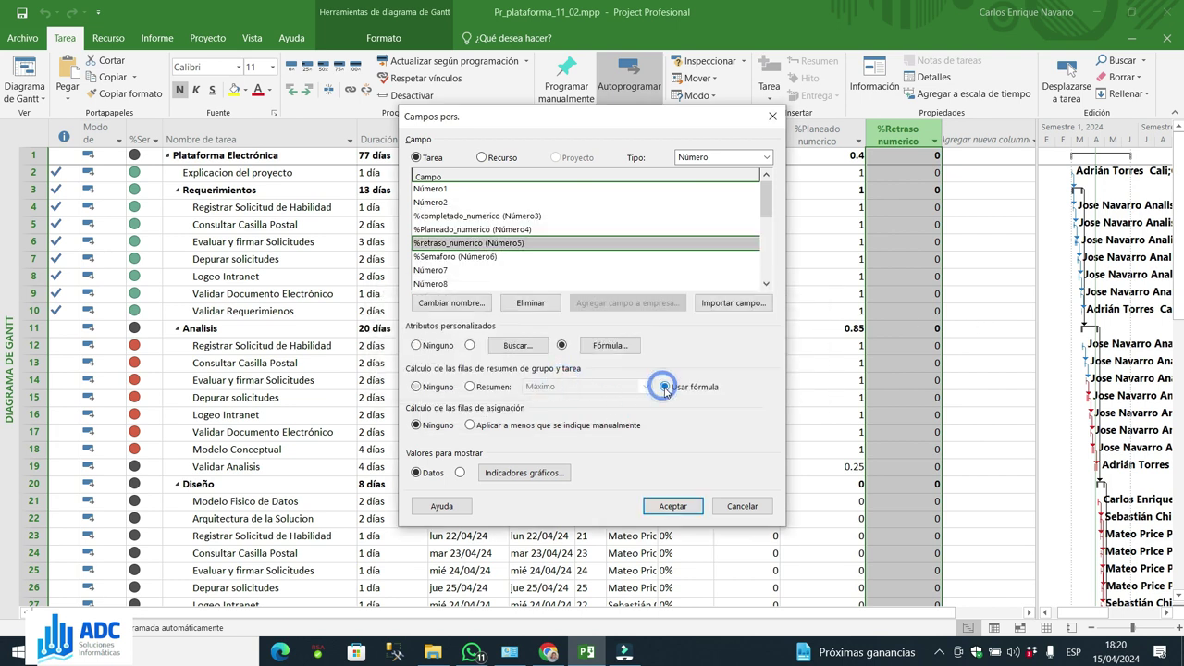
# Step: Apply the %retraso_numerico field settings and add the Texto3 field as a new column after %Retraso numerico
pyautogui.click(668, 505)
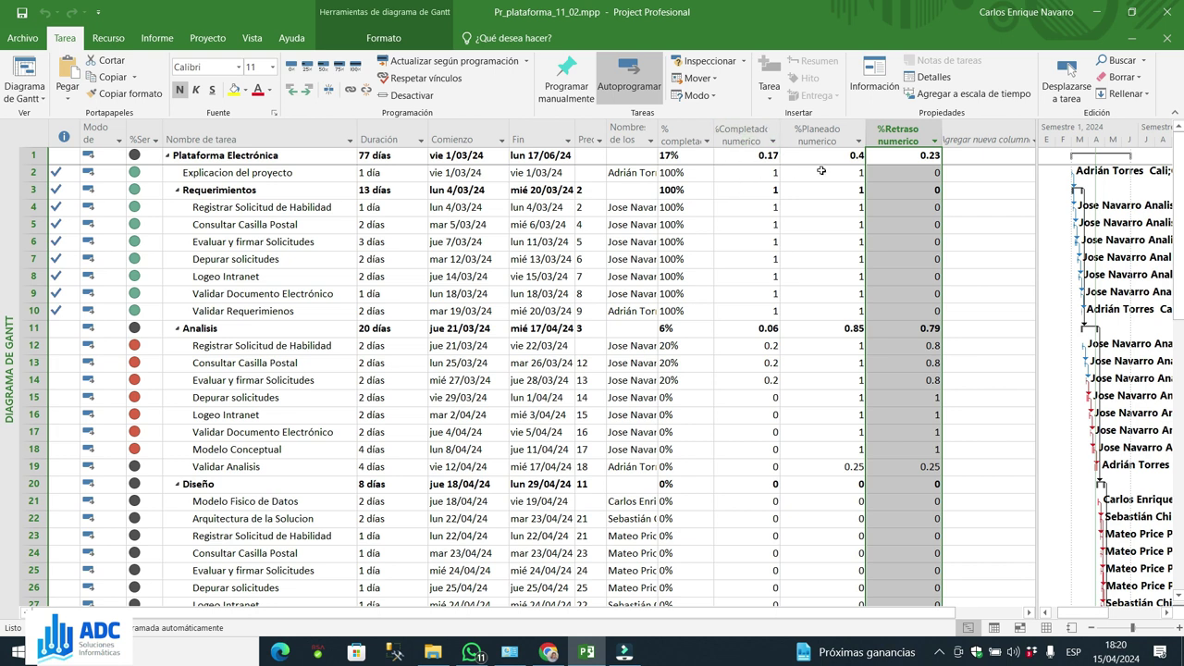
pyautogui.moveTo(1037, 188); pyautogui.dragTo(1095, 199)
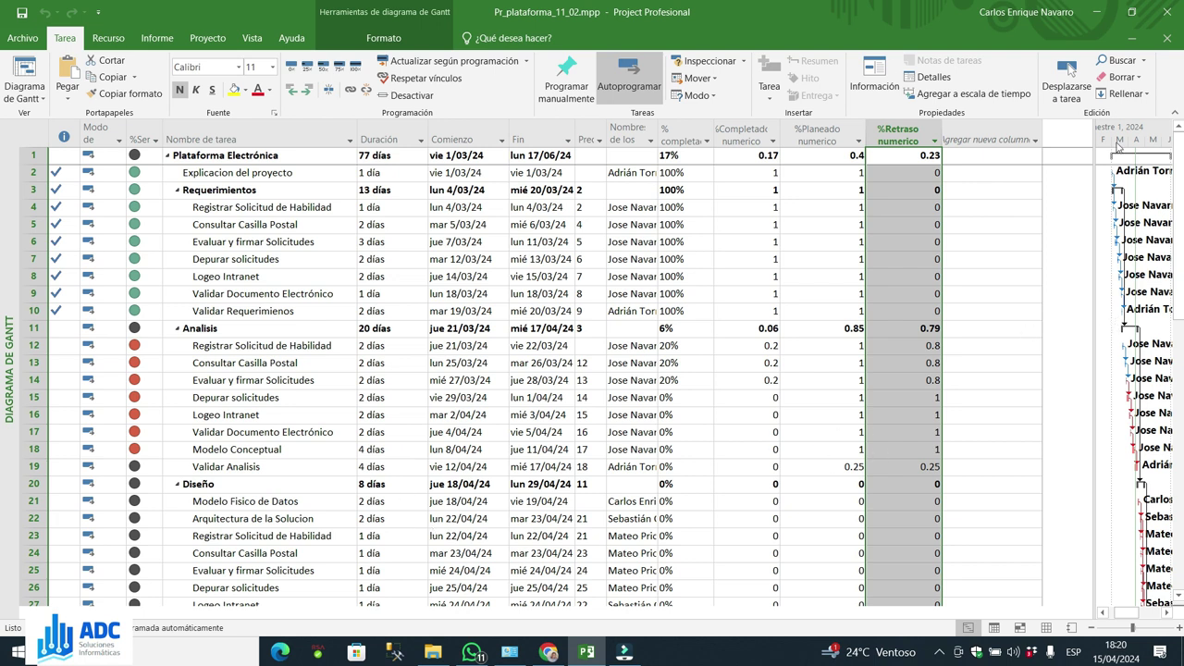
pyautogui.click(1038, 140)
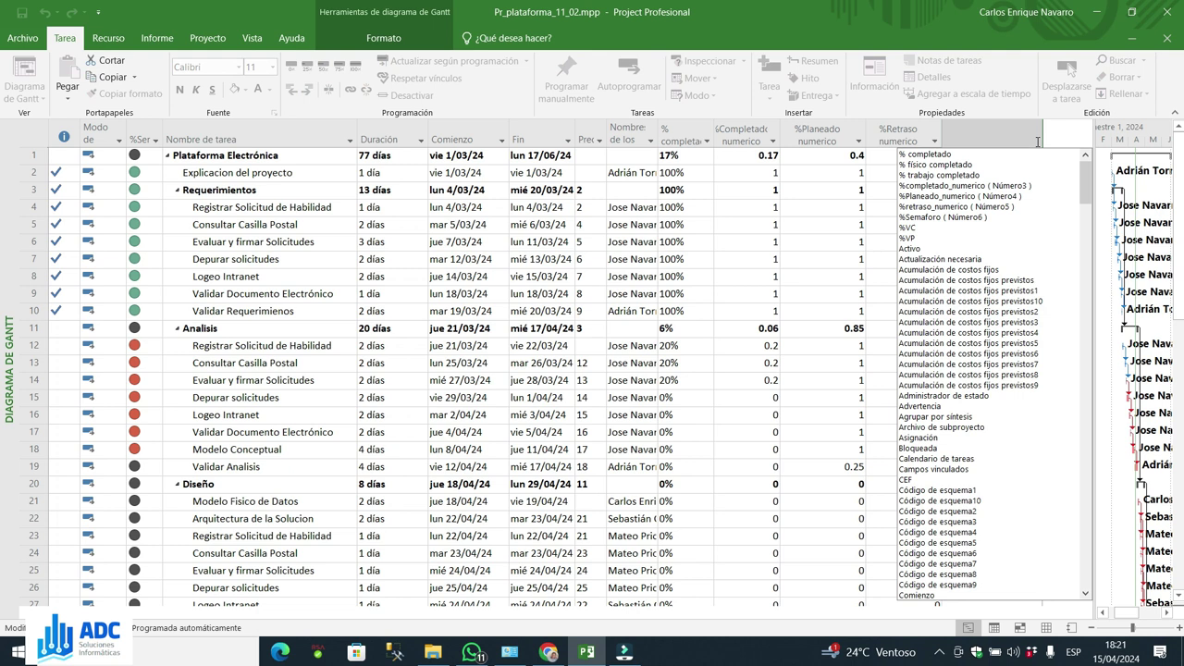
pyautogui.write('tasas de costo')
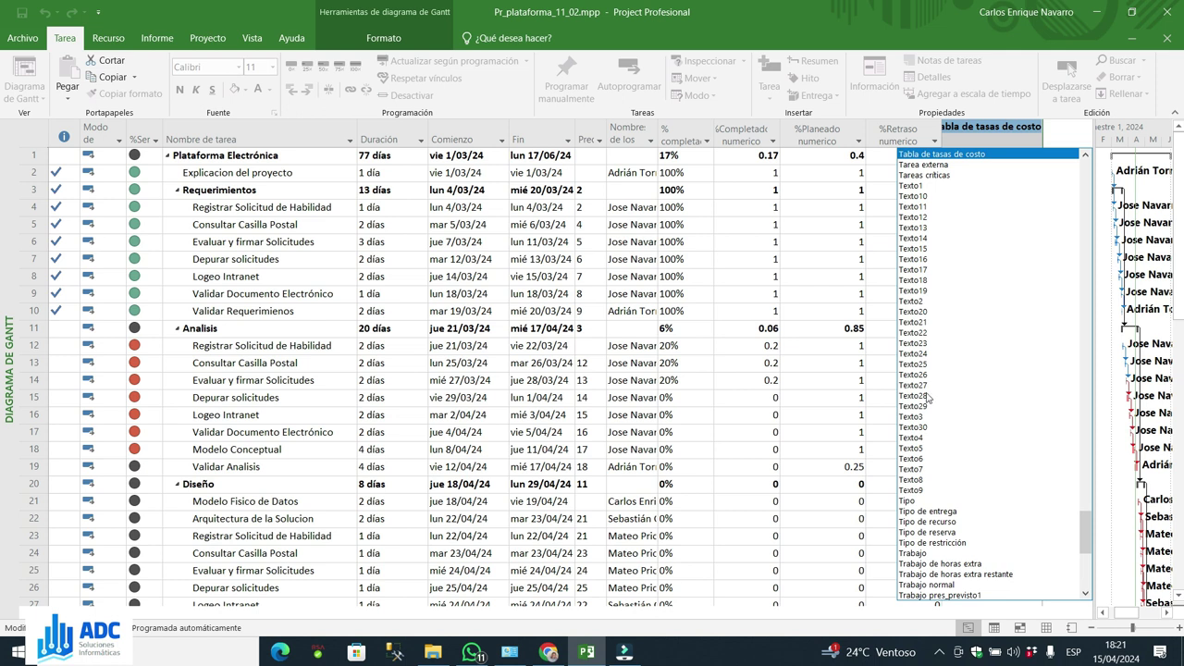
pyautogui.click(914, 418)
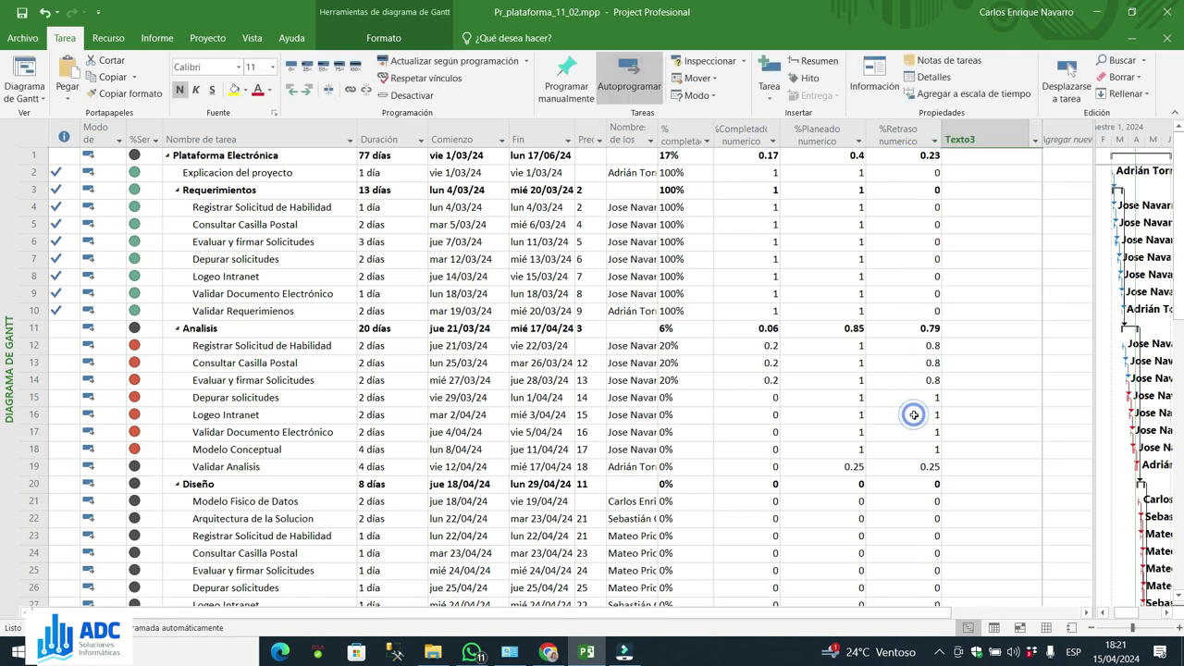
# Step: Title the Texto3 column "Porcentaje Planeado", with its title alignment set to Centro and its data alignment set to Derecha
pyautogui.click(1013, 141)
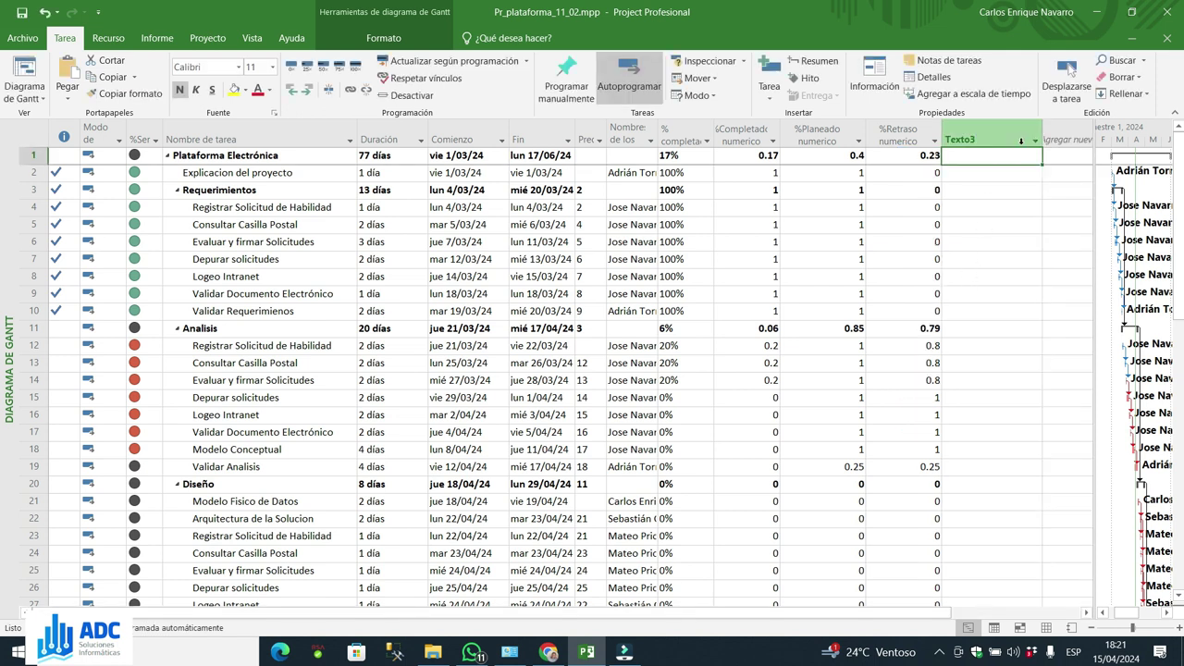
pyautogui.rightClick(992, 135)
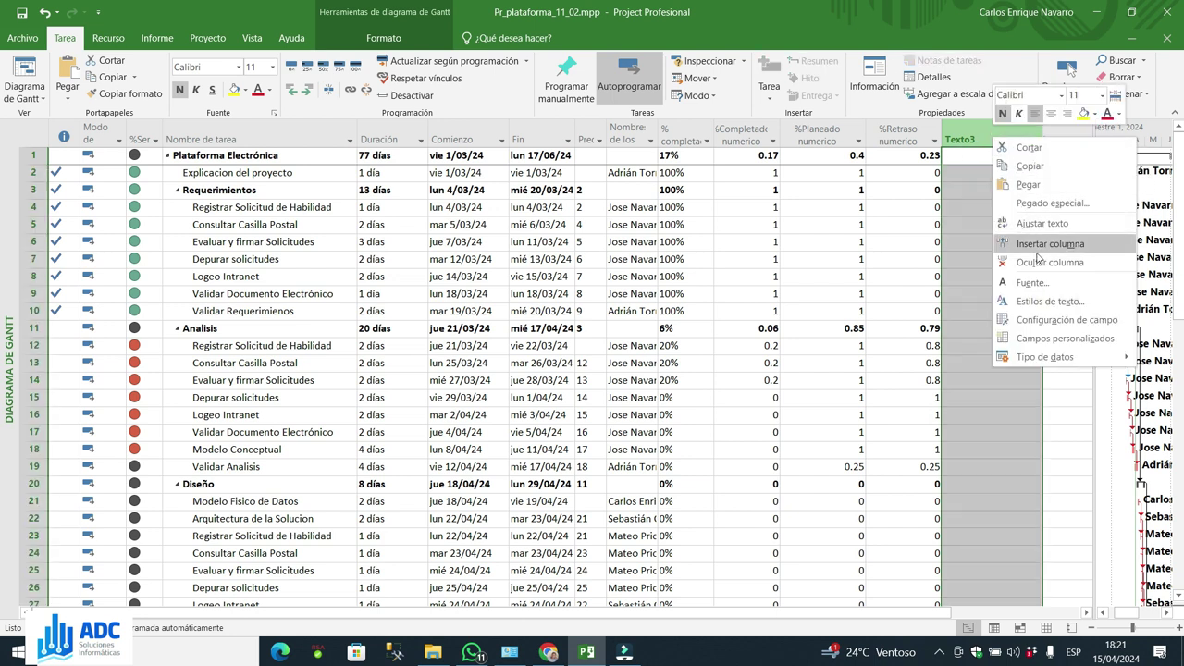
pyautogui.click(1063, 320)
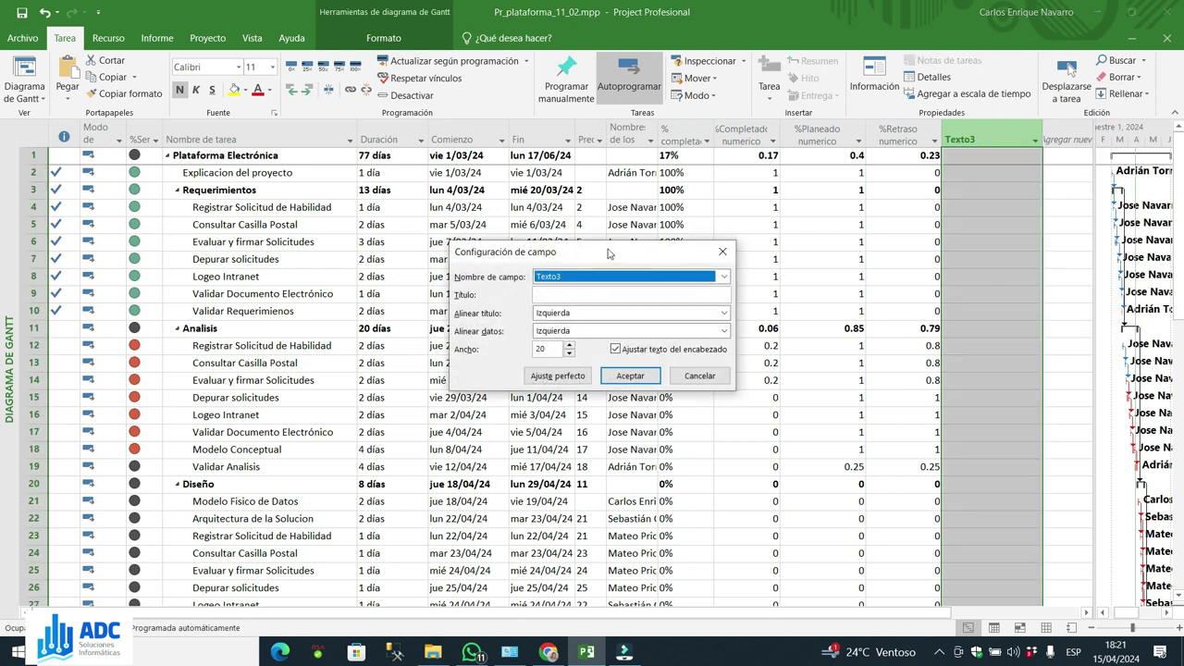
pyautogui.click(572, 292)
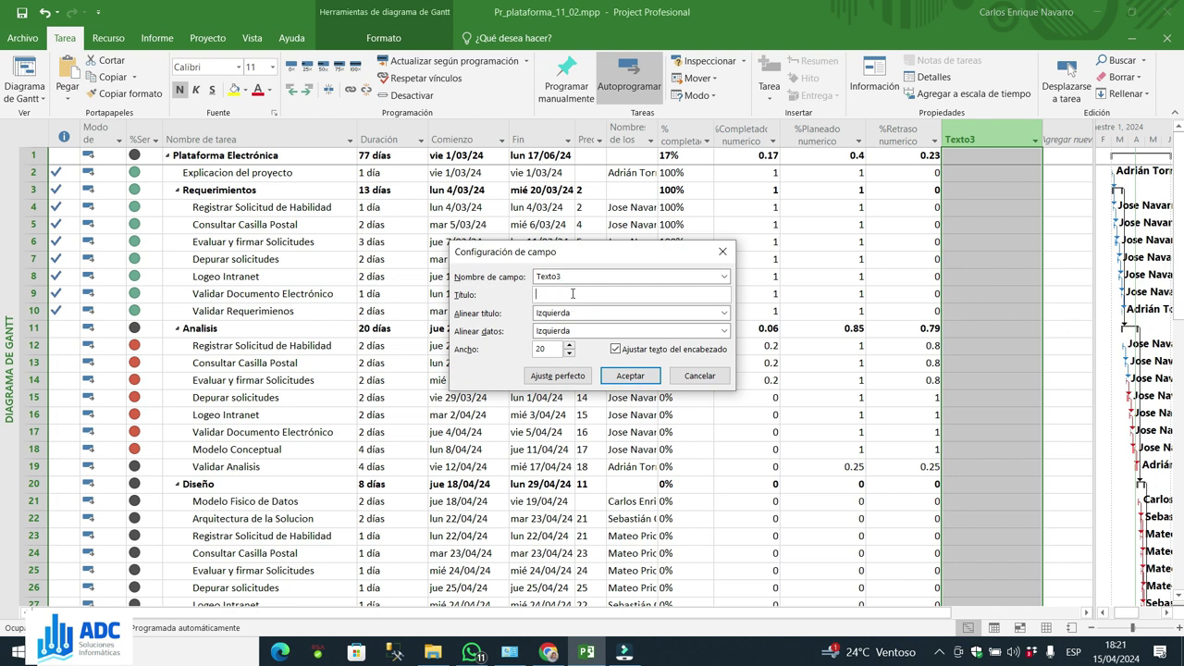
pyautogui.write('Porcentaje Planeado')
pyautogui.press('Tab')
pyautogui.click(616, 316)
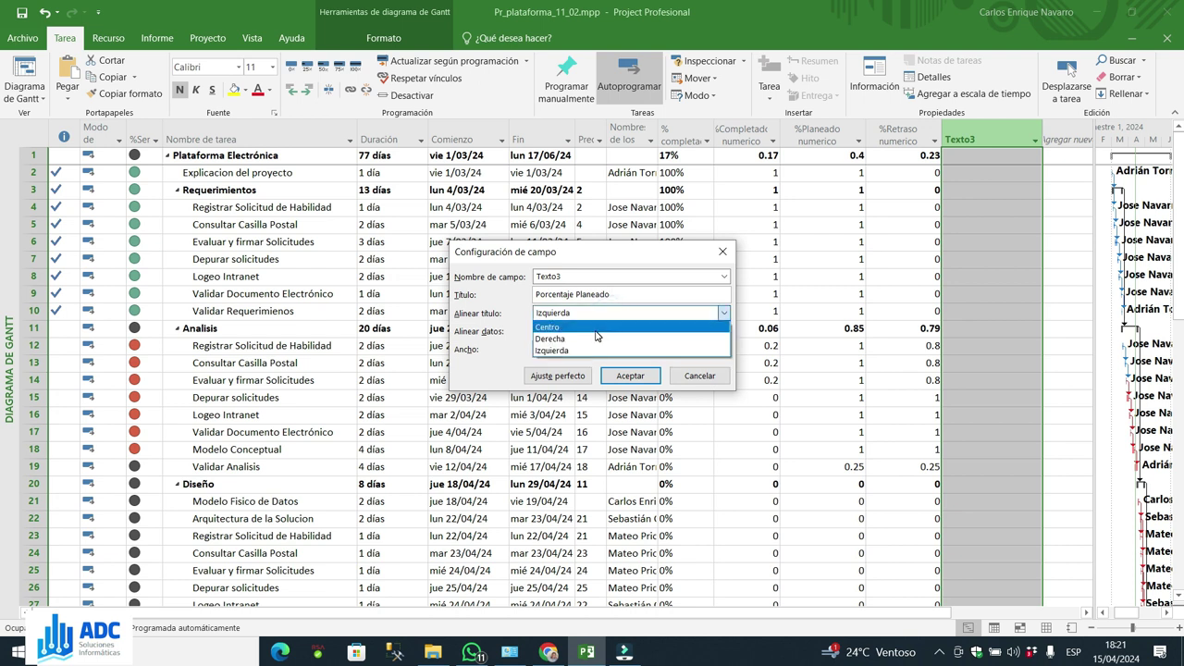
pyautogui.click(597, 330)
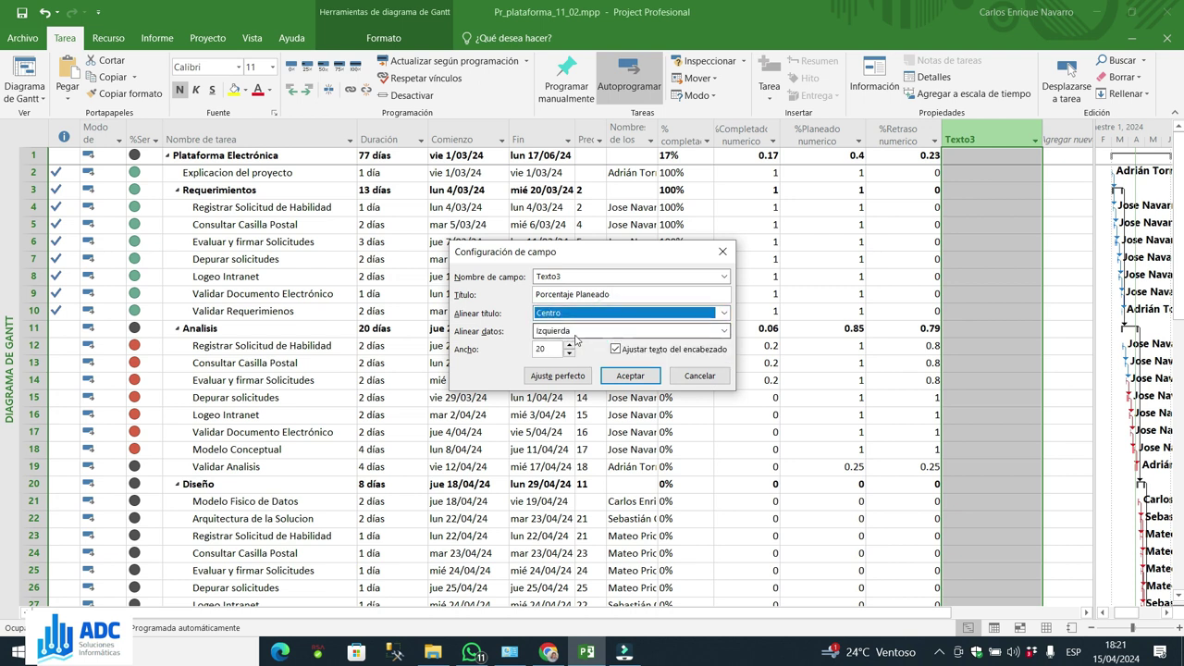
pyautogui.click(582, 333)
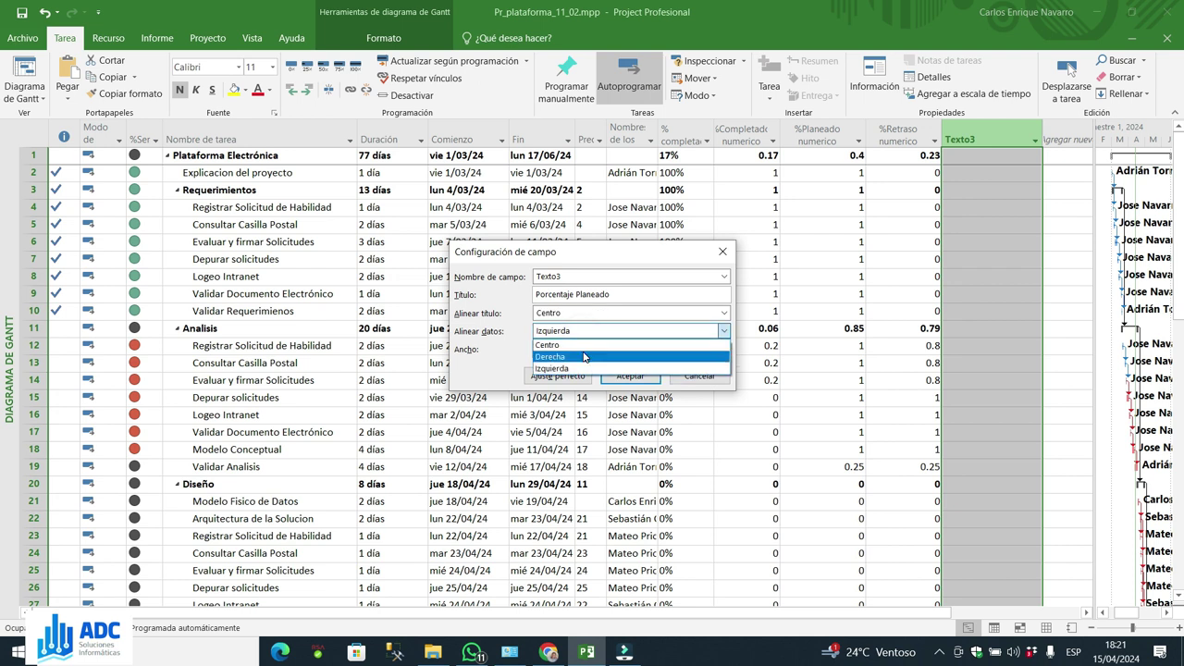
pyautogui.click(569, 344)
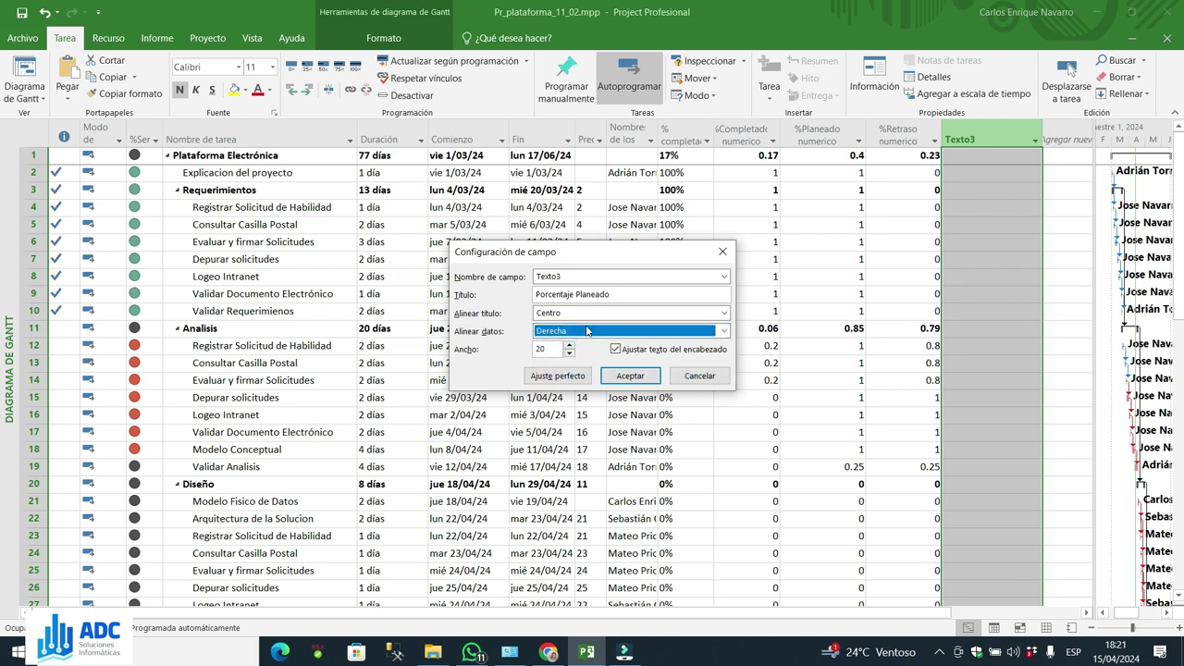
pyautogui.click(636, 377)
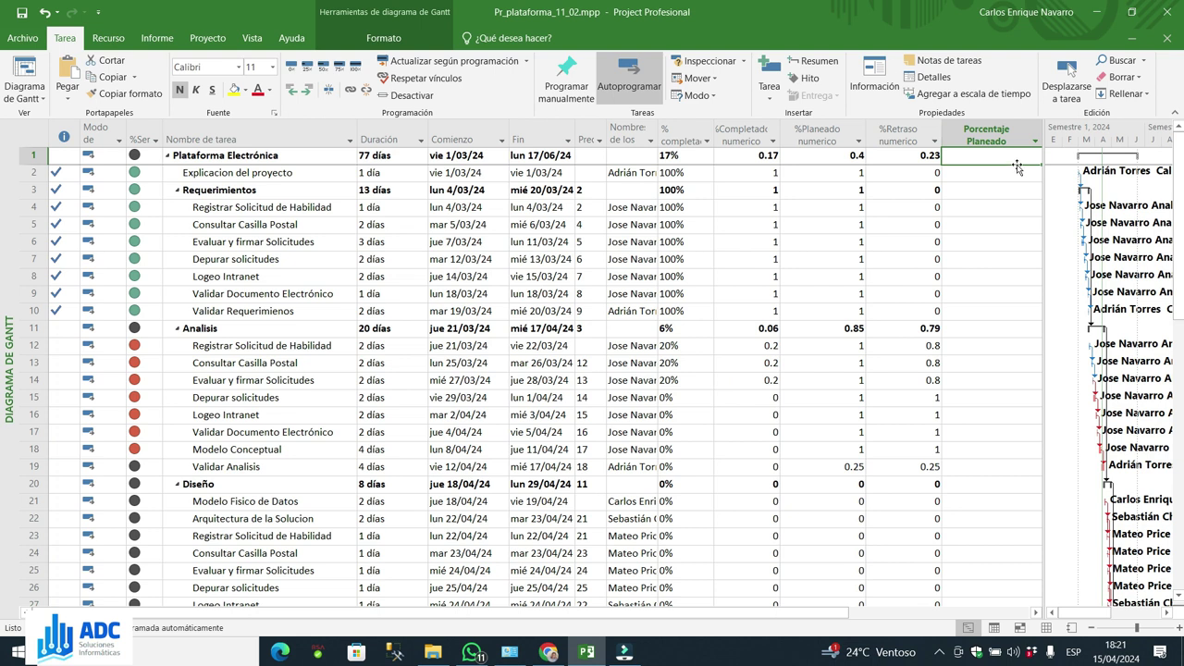
# Step: Rename the custom text field Texto3 to "Porcentaje Planeado"
pyautogui.rightClick(1001, 141)
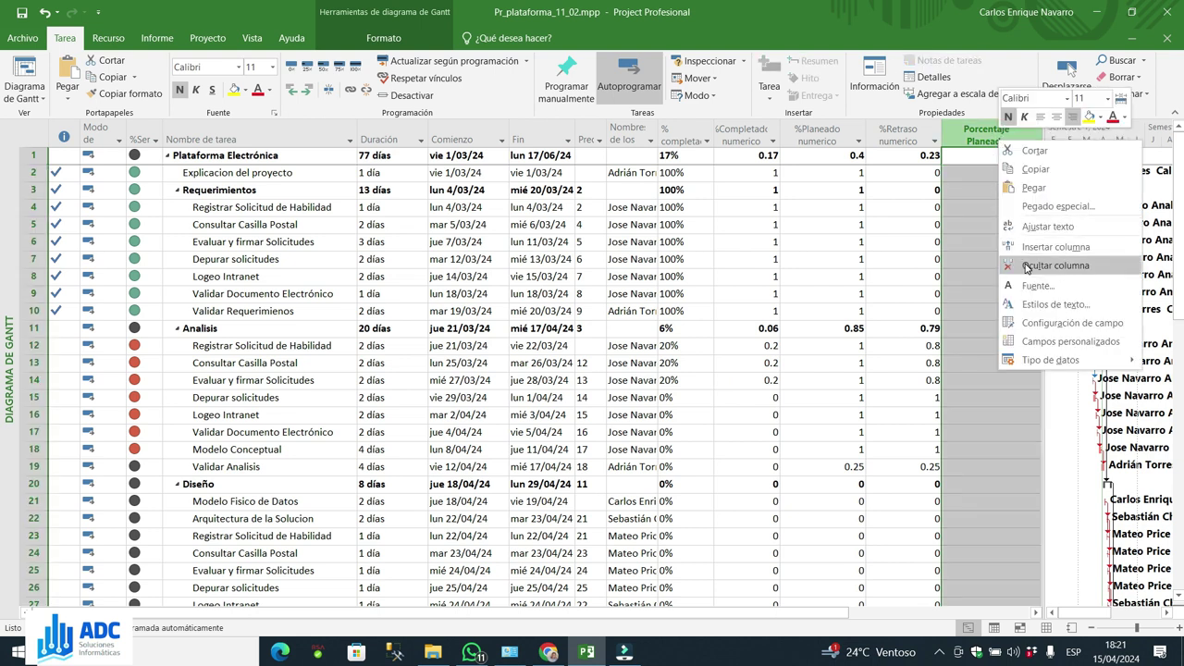
pyautogui.click(1052, 342)
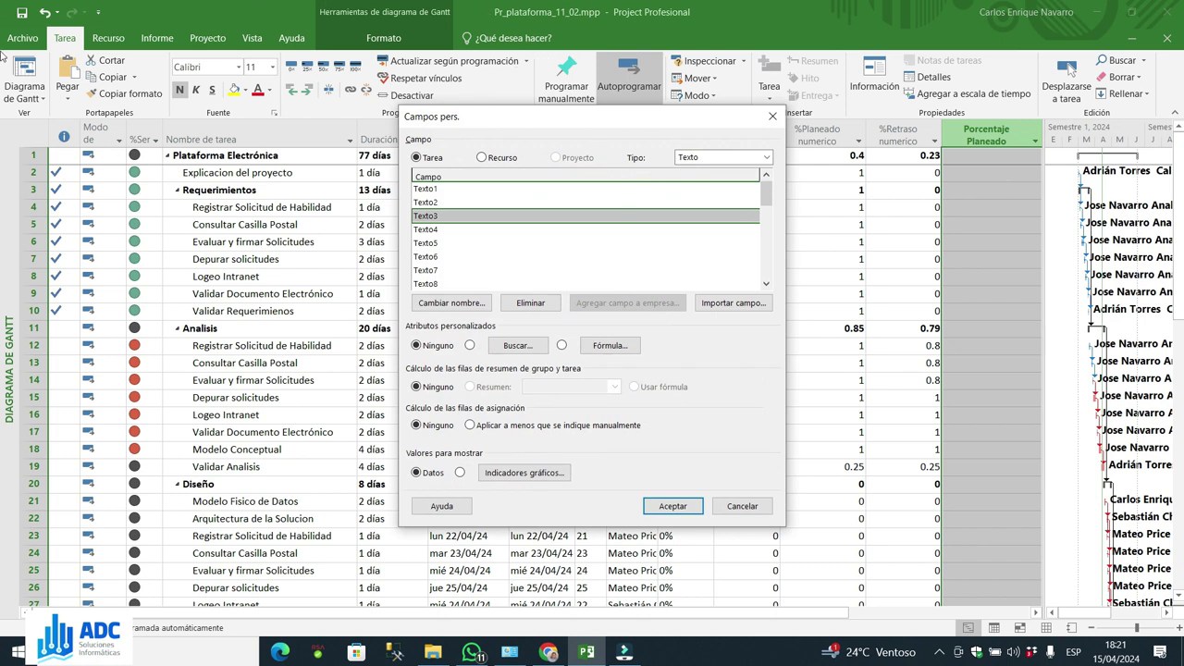
pyautogui.click(452, 303)
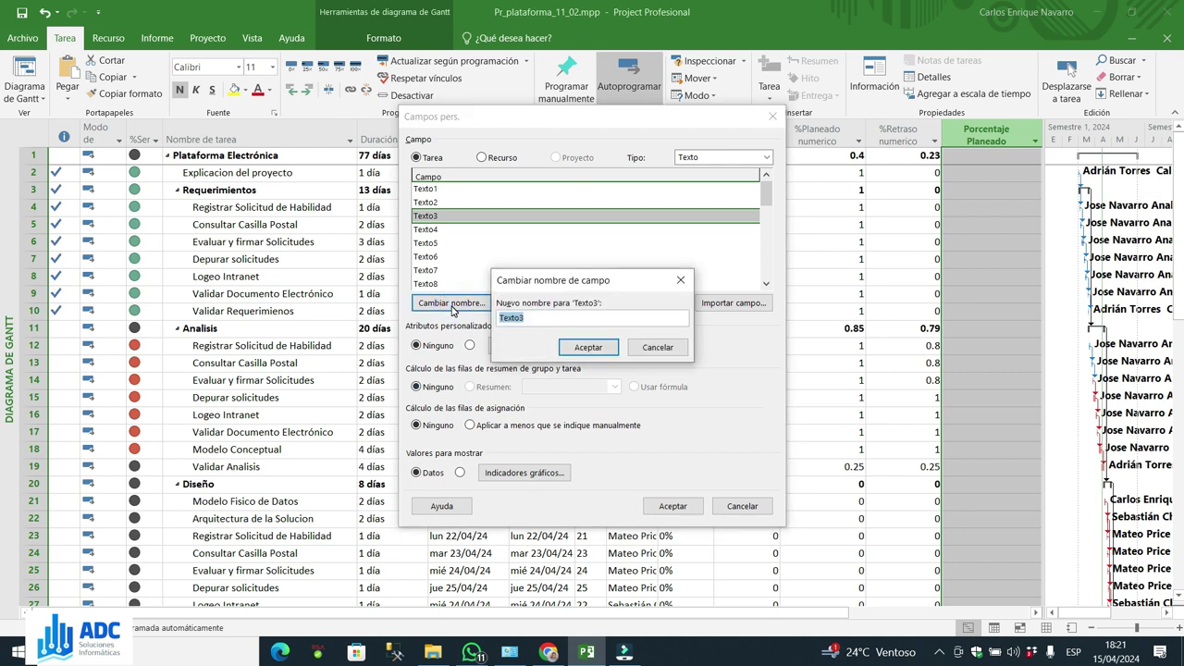
pyautogui.write('Porcentaje Planeado')
pyautogui.click(573, 347)
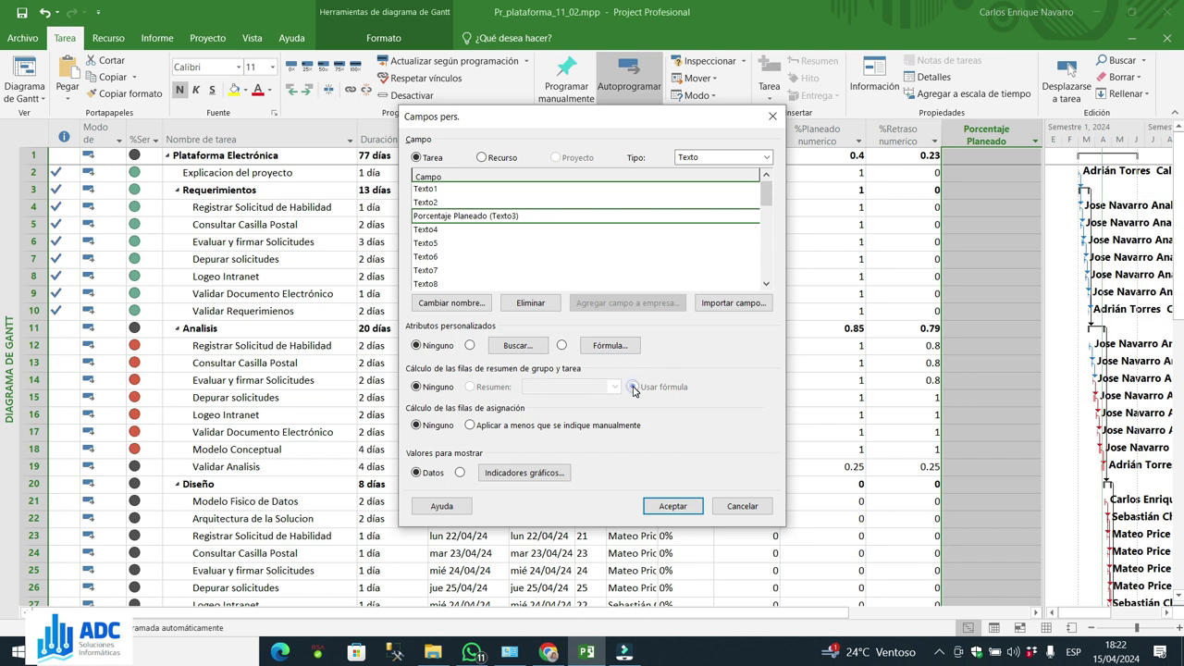
# Step: Open the formula of the Porcentaje Planeado custom field and insert the text function Format
pyautogui.click(597, 356)
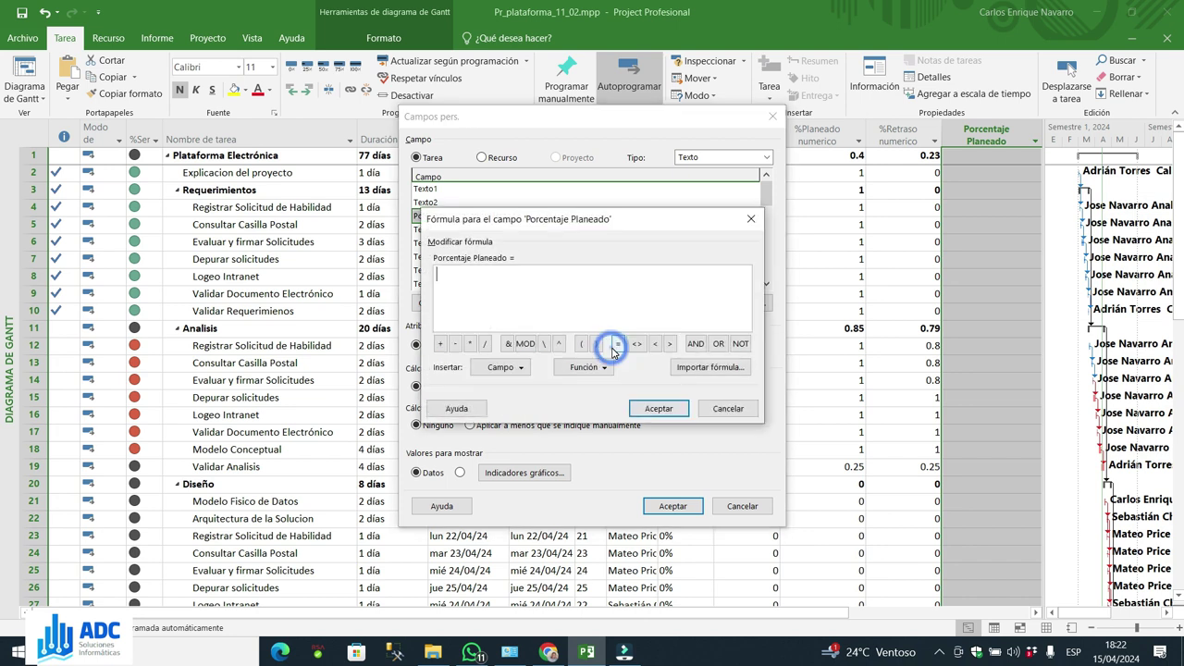
pyautogui.click(489, 278)
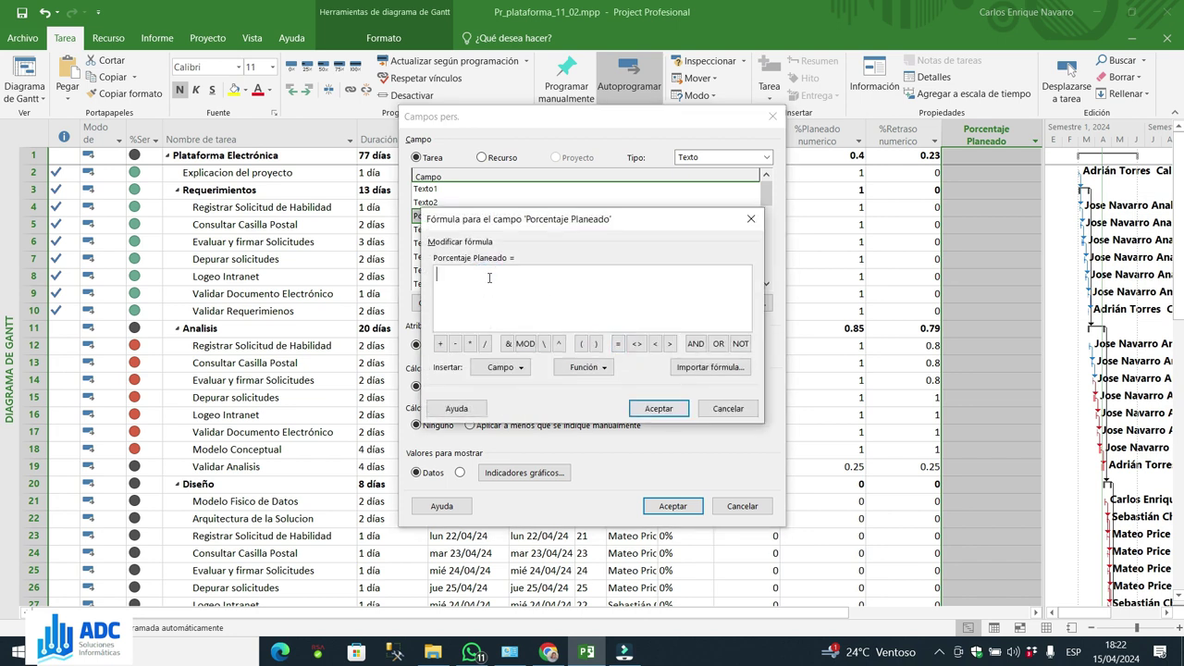
pyautogui.click(592, 368)
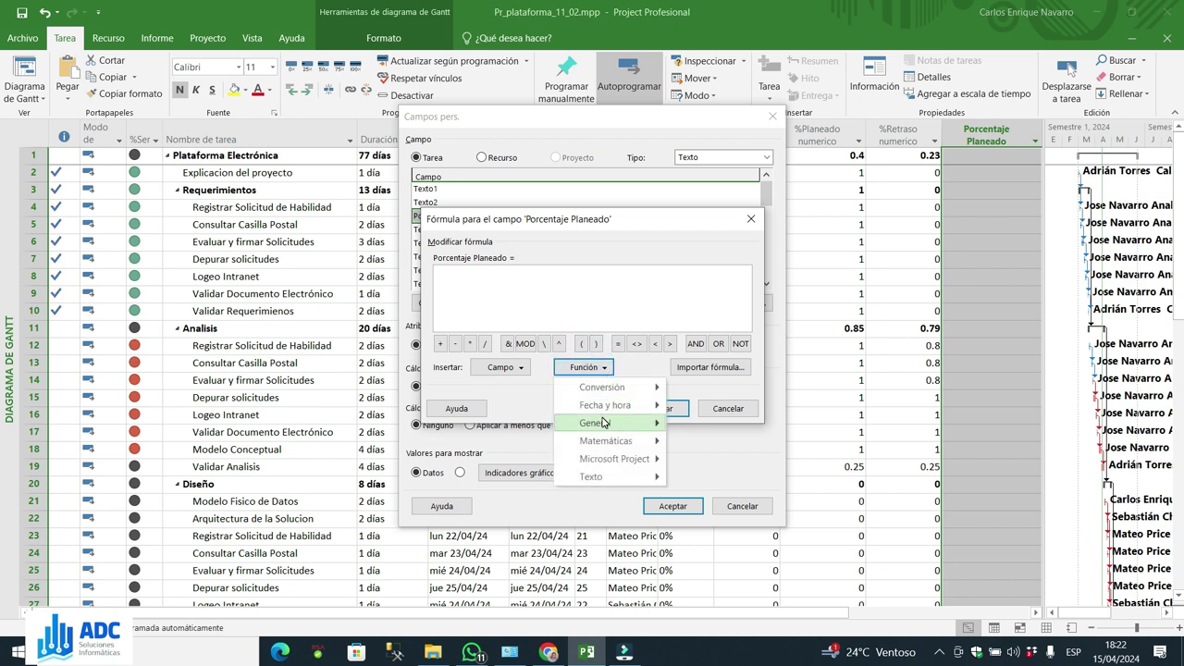
pyautogui.moveTo(603, 422)
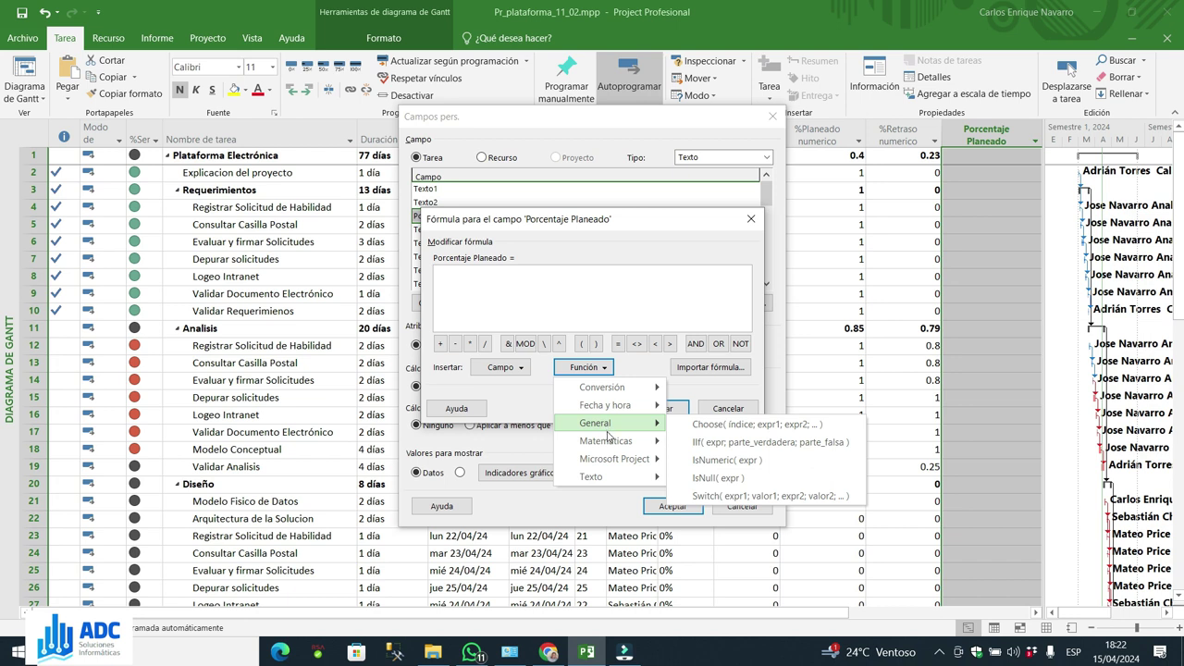
pyautogui.moveTo(611, 445)
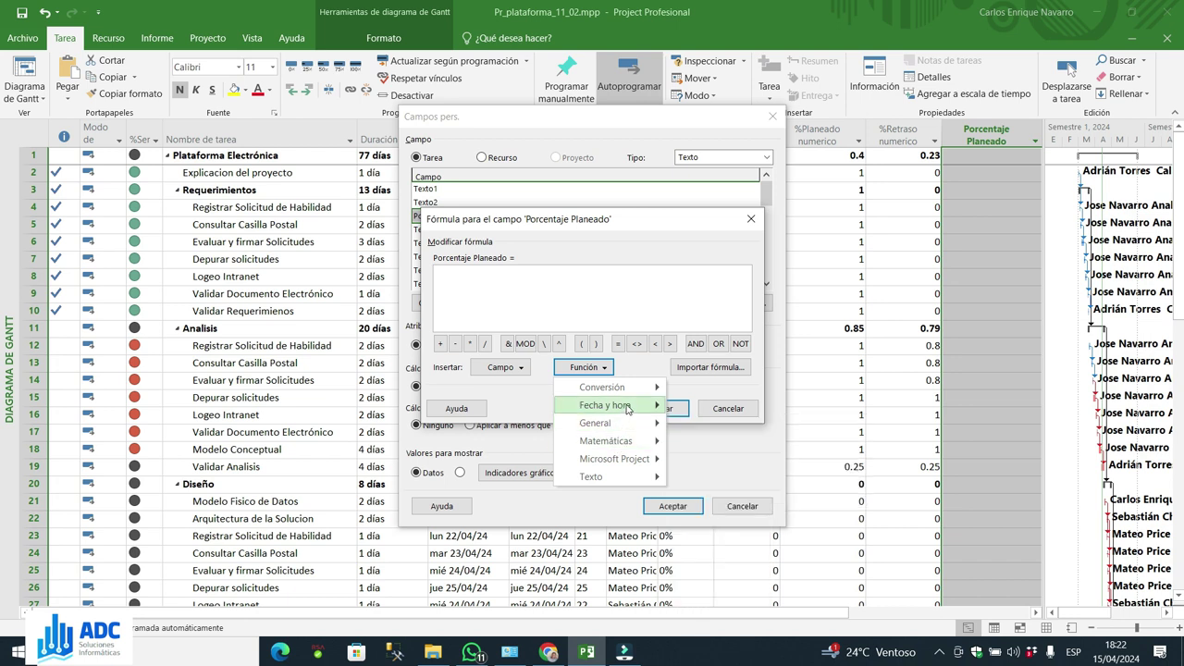
pyautogui.moveTo(629, 395)
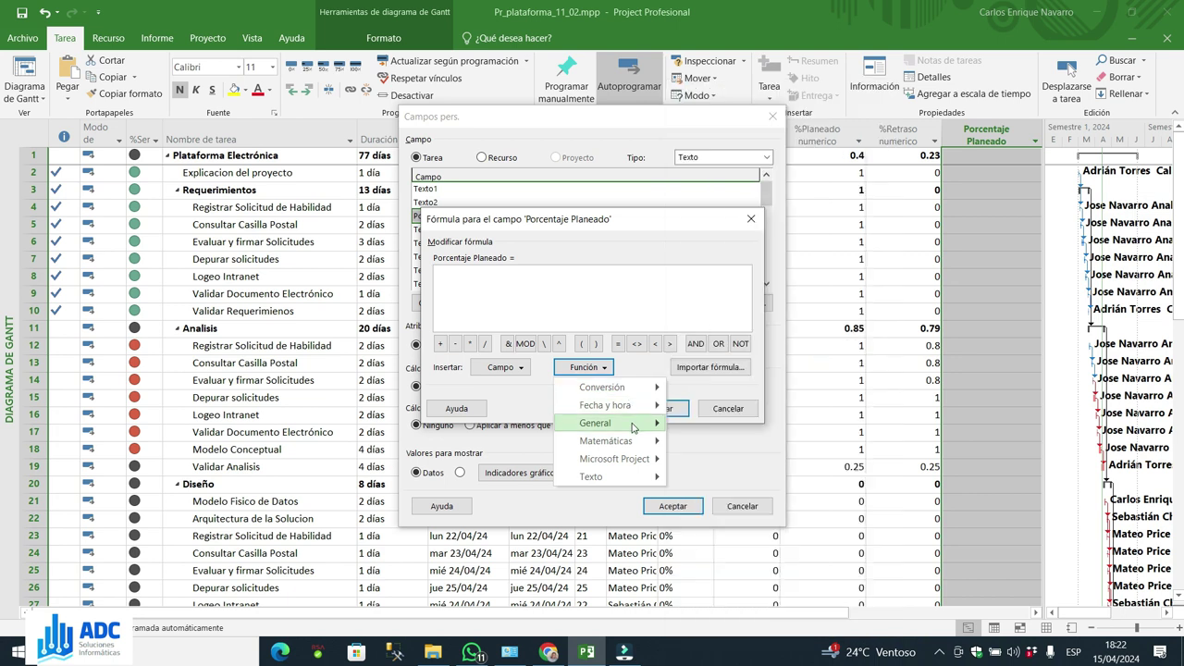
pyautogui.moveTo(629, 473)
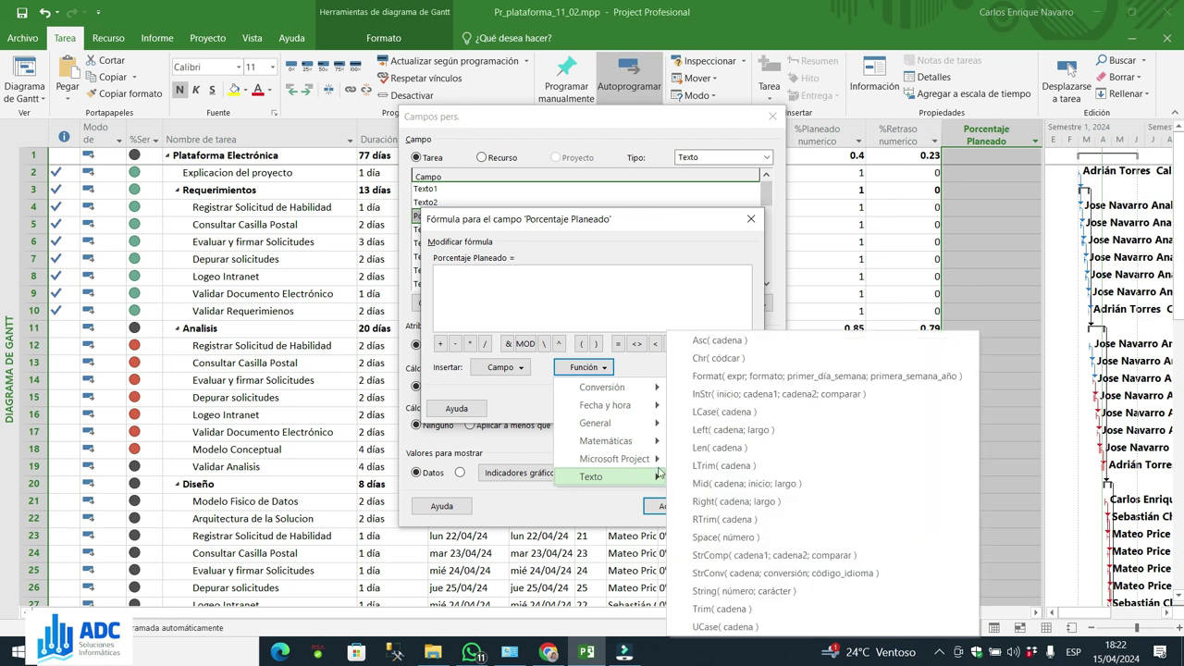
pyautogui.click(783, 378)
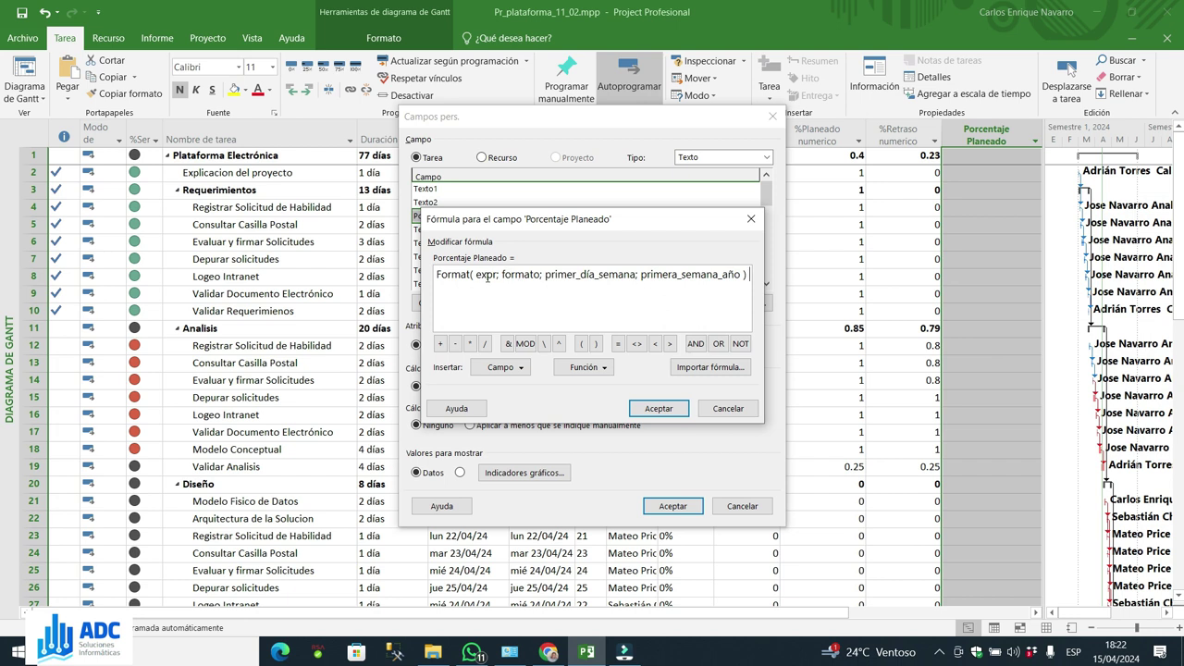
# Step: Remove the placeholder arguments from the Format function, leaving only the semicolon between its parentheses
pyautogui.moveTo(503, 275); pyautogui.dragTo(685, 287)
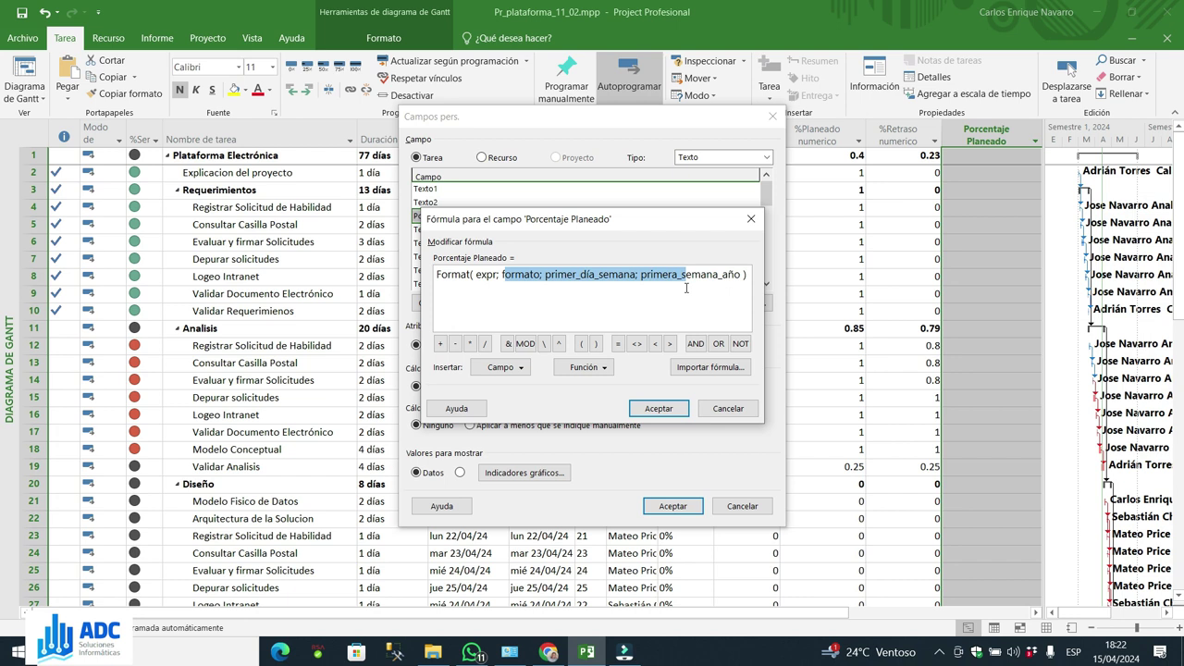
pyautogui.press('Delete')
pyautogui.press('Delete')
pyautogui.press('Delete')
pyautogui.press('Delete')
pyautogui.press('Delete')
pyautogui.press('Delete')
pyautogui.press('Delete')
pyautogui.press('Delete')
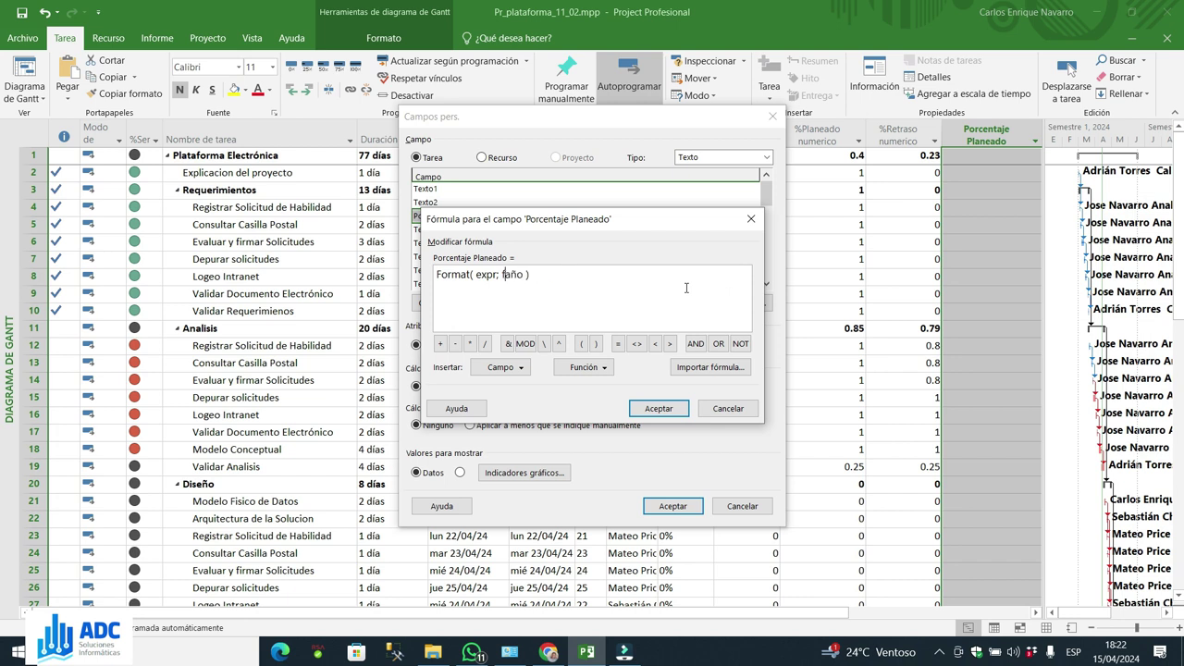
pyautogui.press('Delete')
pyautogui.press('Delete')
pyautogui.press('BackSpace')
pyautogui.press('BackSpace')
pyautogui.press('BackSpace')
pyautogui.press('BackSpace')
pyautogui.press('BackSpace')
pyautogui.press('BackSpace')
pyautogui.press('BackSpace')
# Step: Insert the custom number field [%Planeado_numerico] as the first argument of the Format function
pyautogui.click(519, 368)
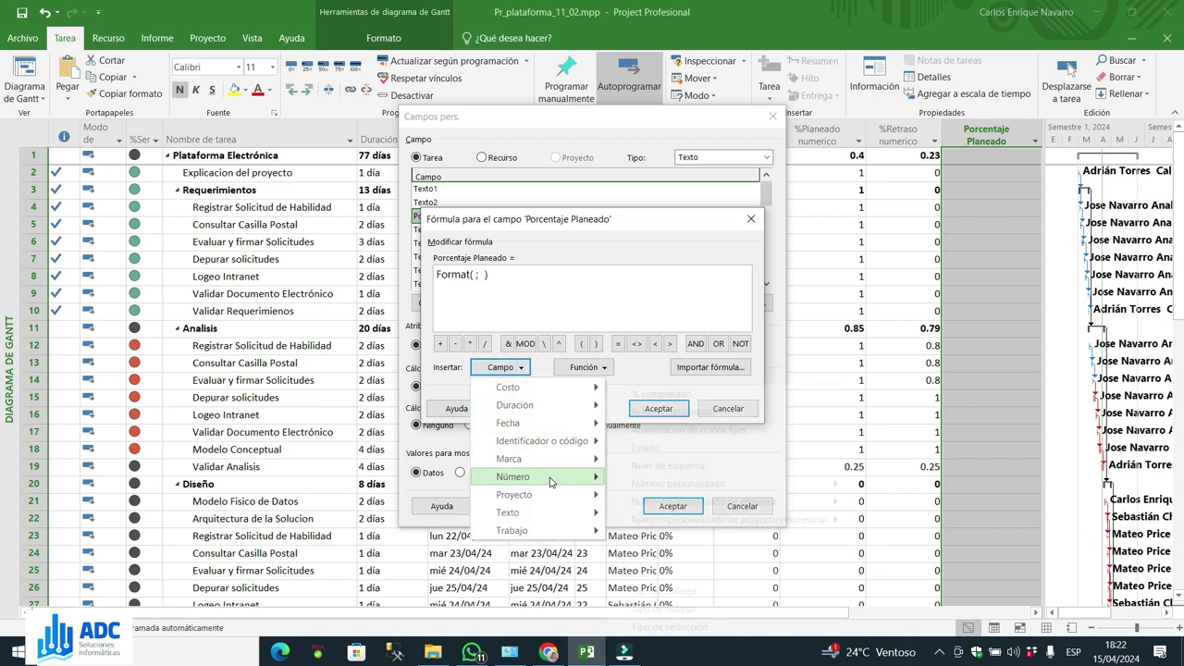
pyautogui.moveTo(549, 479)
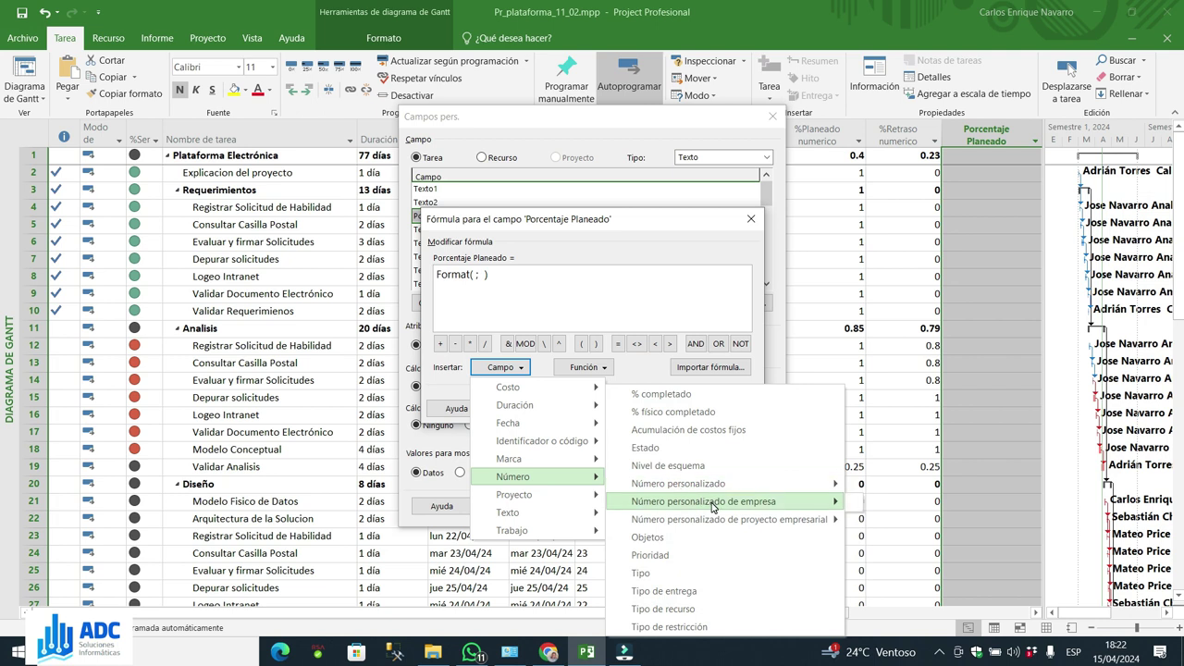
pyautogui.moveTo(749, 487)
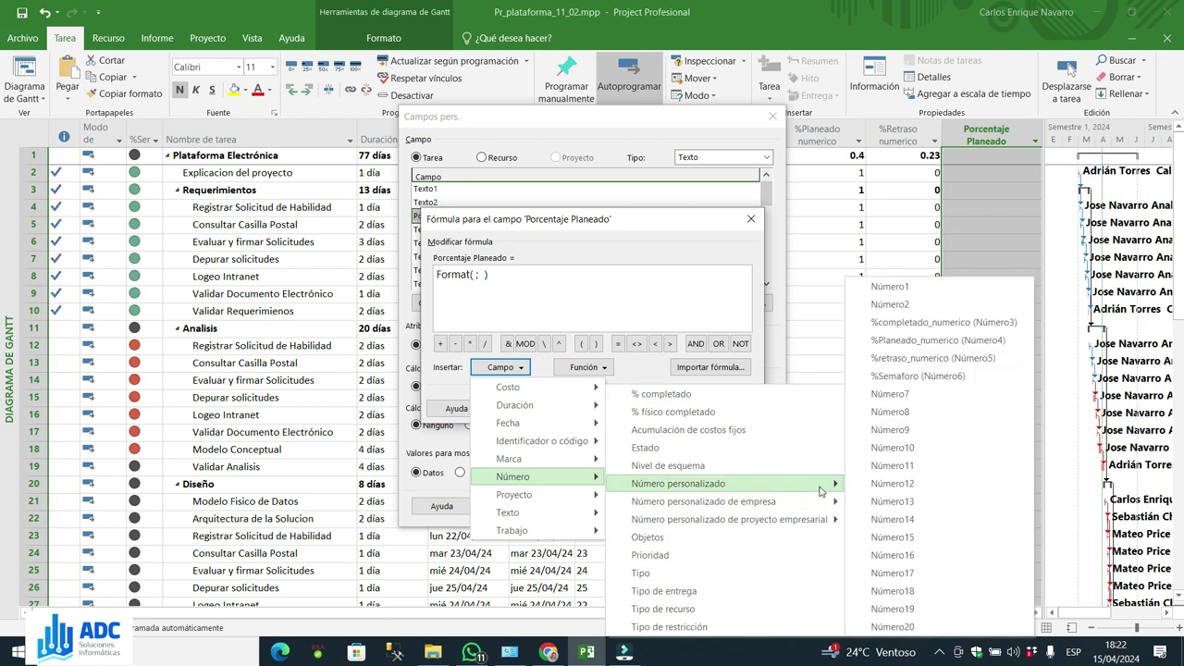
pyautogui.click(977, 342)
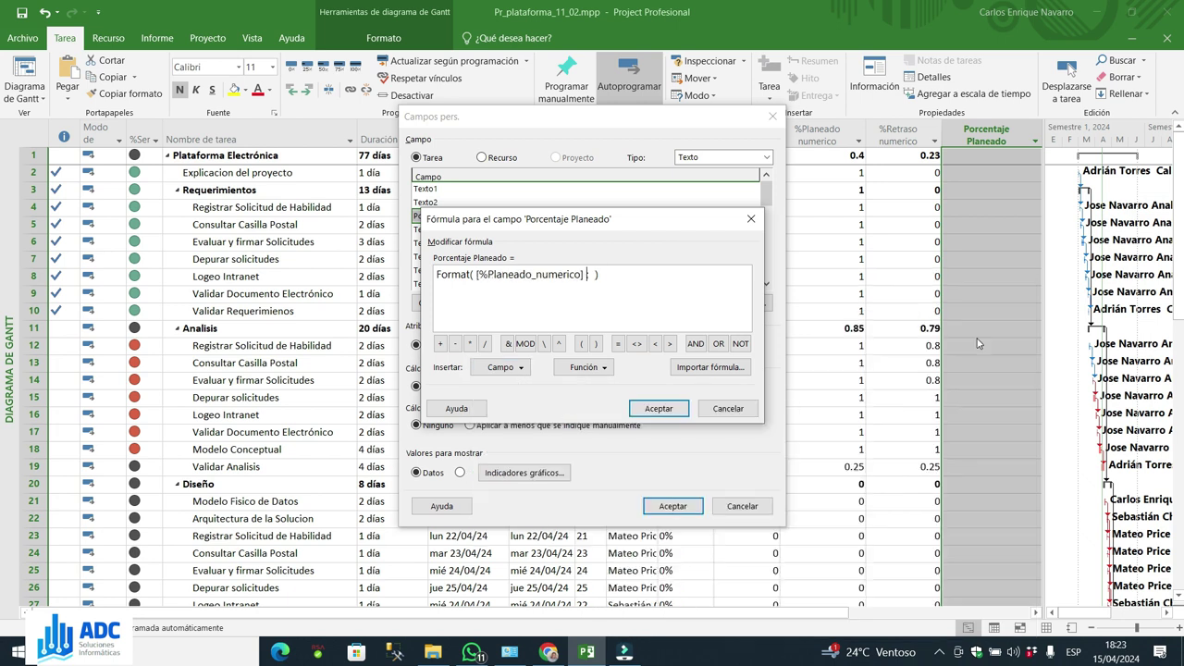
# Step: Set "0%" as the Format function's second argument, accept the Porcentaje Planeado formula and use it for the group and task summary rows too
pyautogui.click(593, 274)
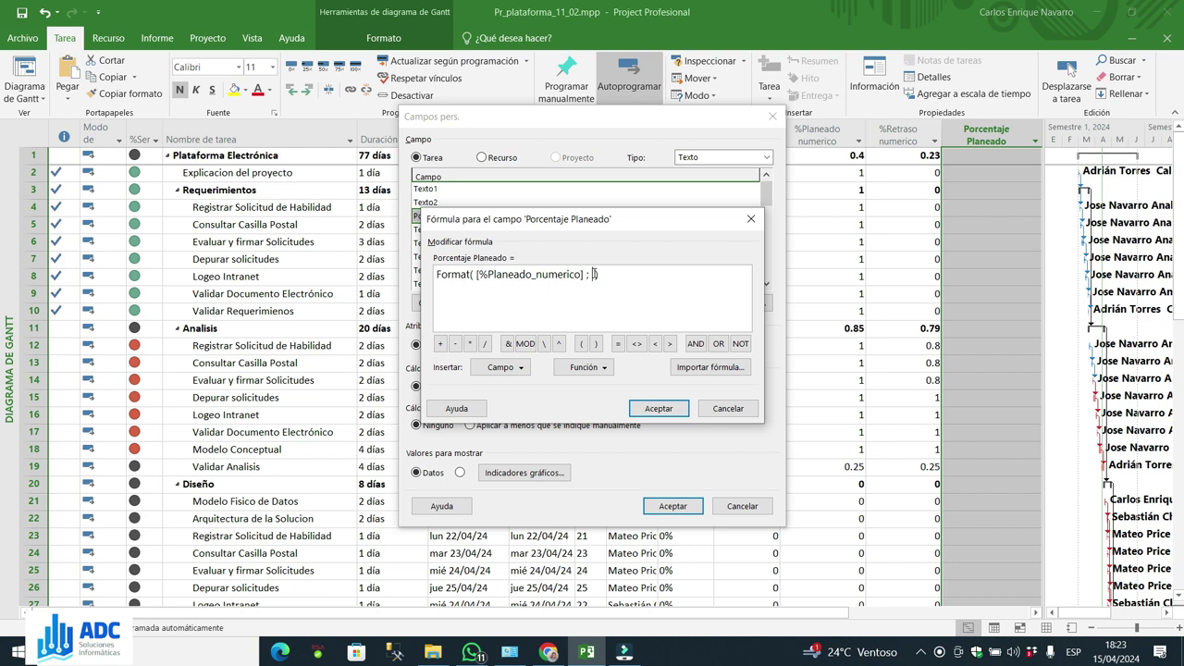
pyautogui.write('"')
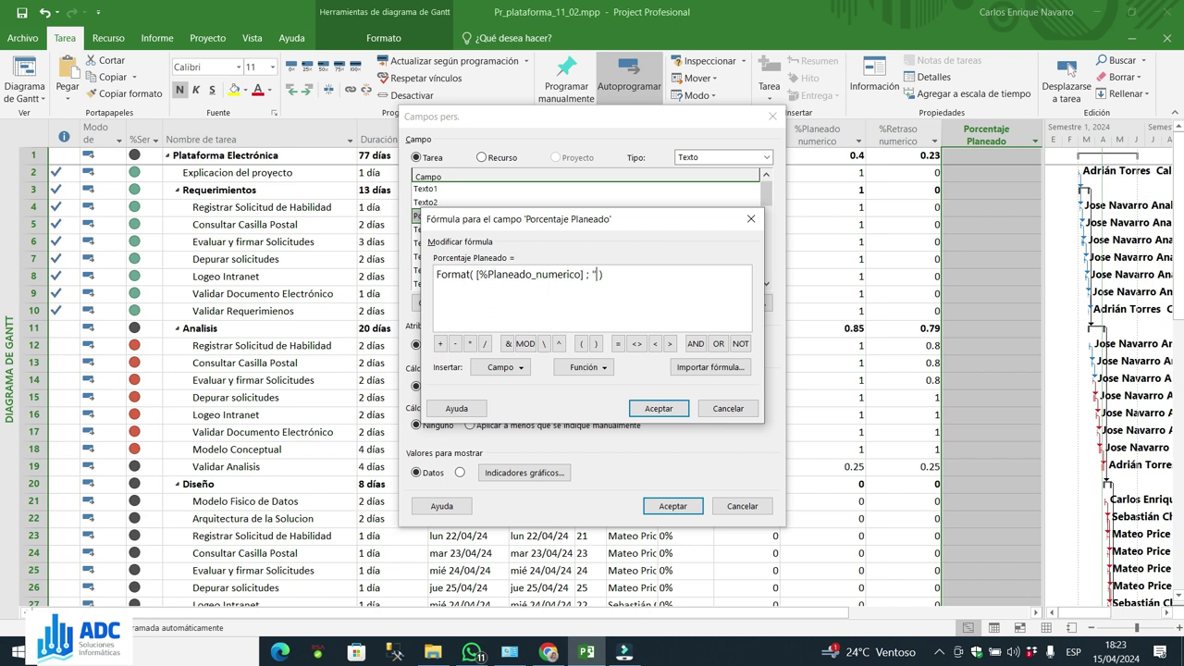
pyautogui.write('0')
pyautogui.write('$')
pyautogui.write('"')
pyautogui.press('BackSpace')
pyautogui.write('%')
pyautogui.click(659, 410)
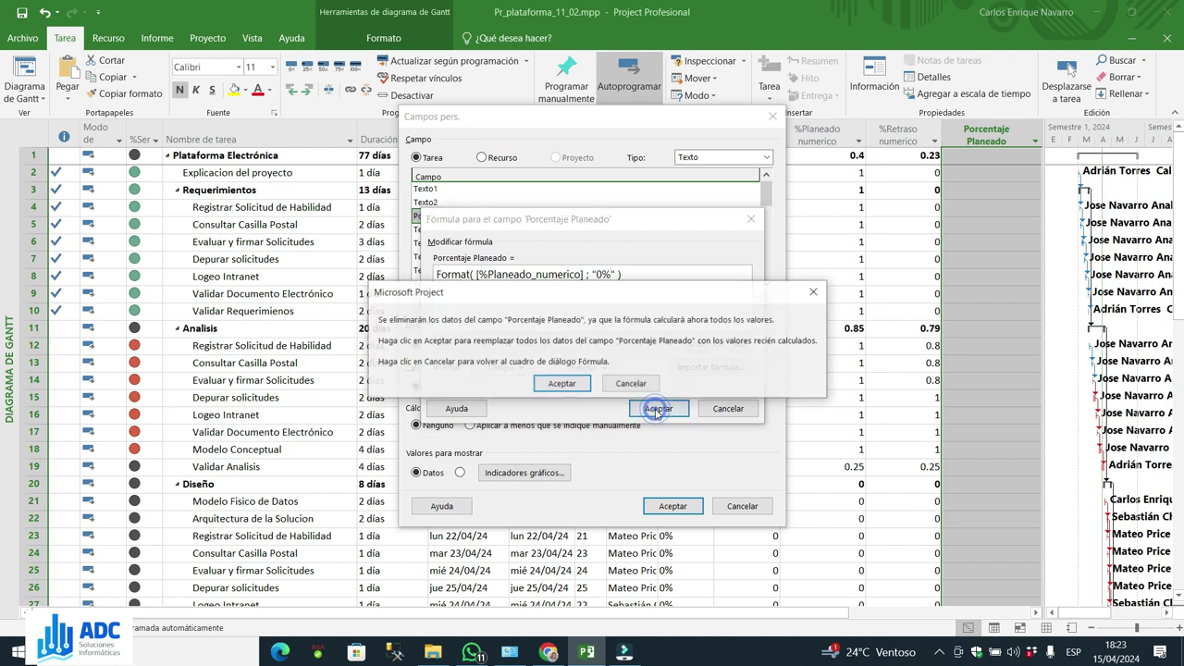
pyautogui.click(561, 383)
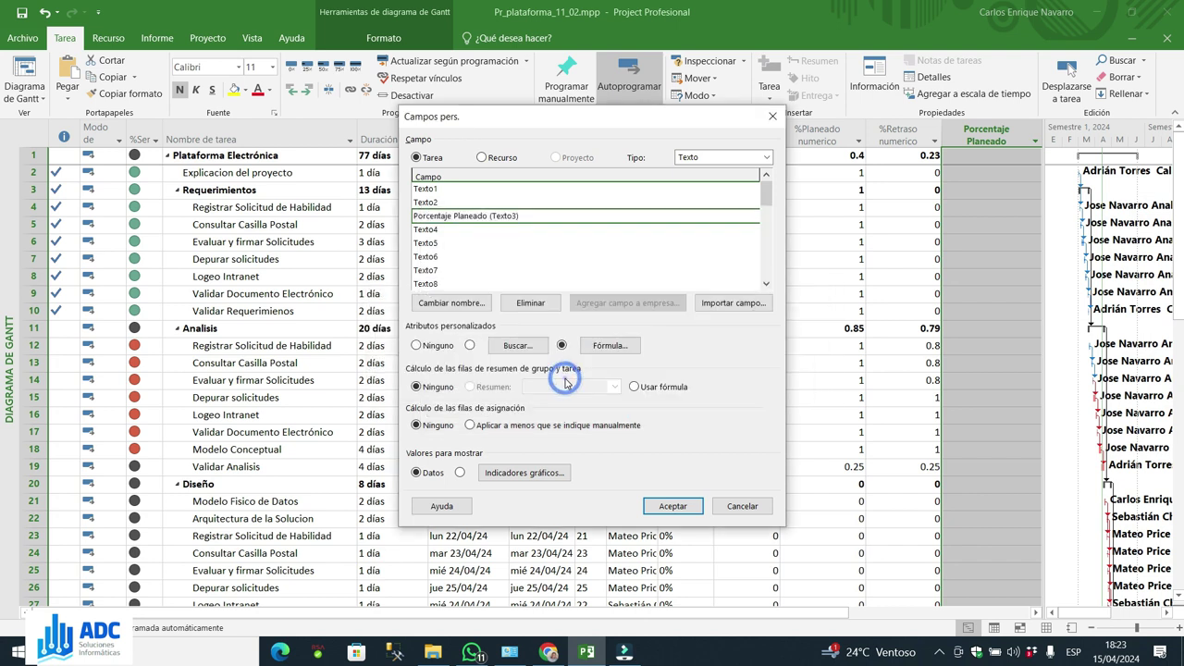
pyautogui.click(634, 387)
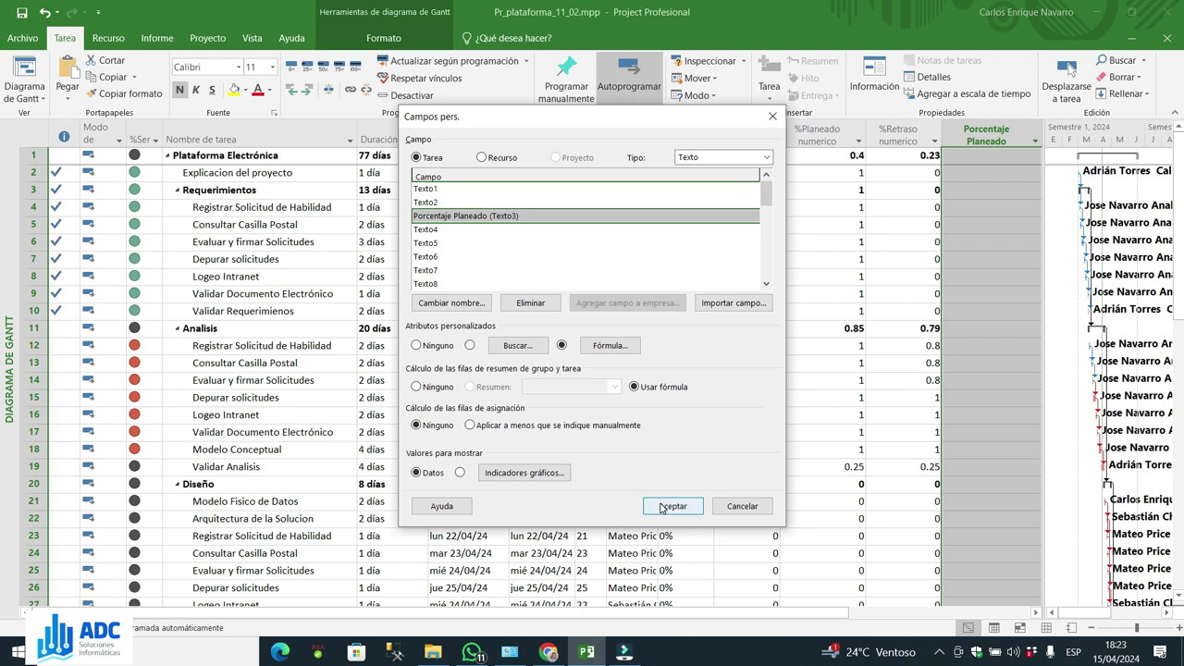
pyautogui.click(662, 505)
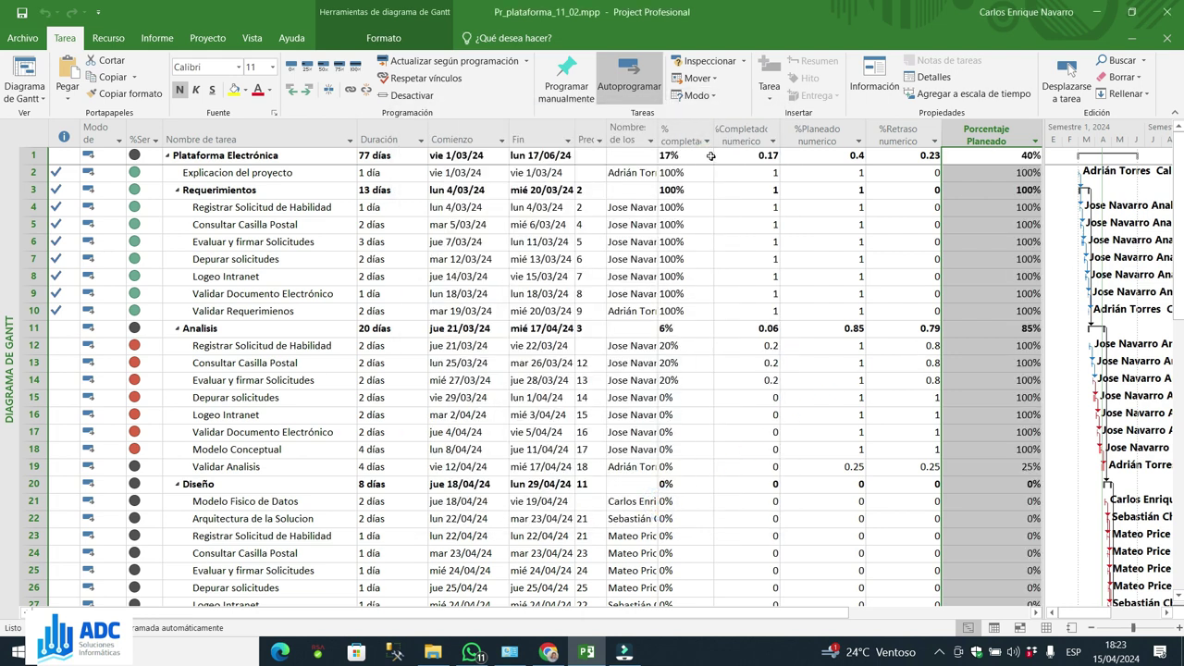
# Step: Move the Porcentaje Planeado column directly after the % completado column and make it narrower
pyautogui.click(1014, 189)
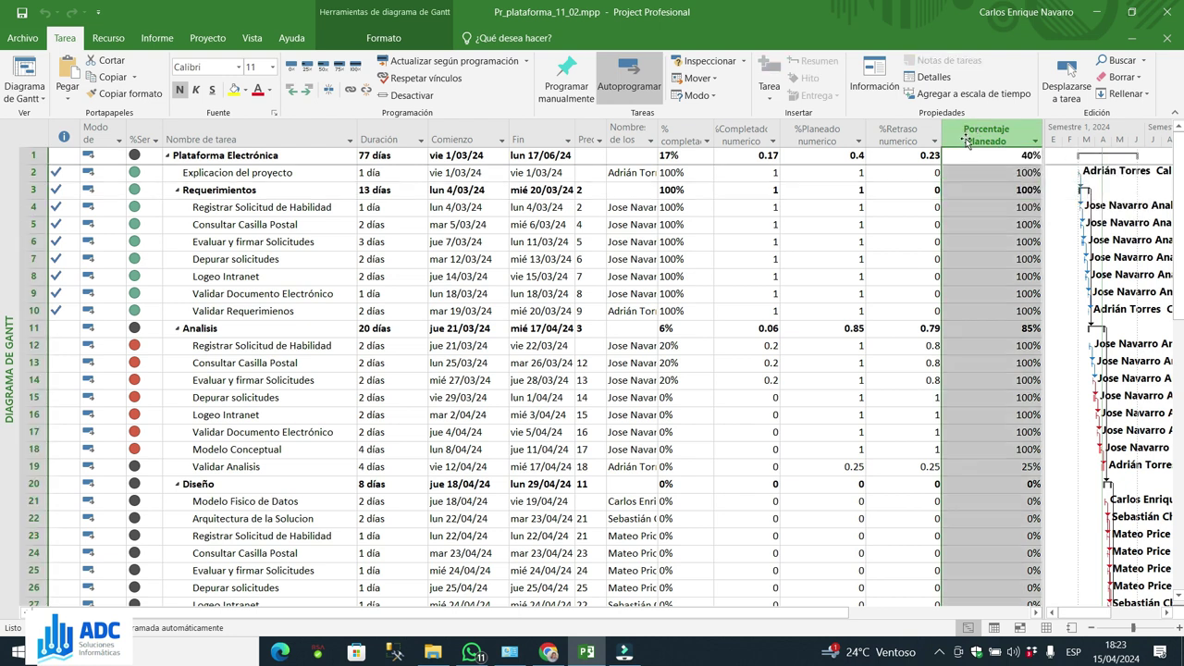
pyautogui.moveTo(966, 138); pyautogui.dragTo(715, 120)
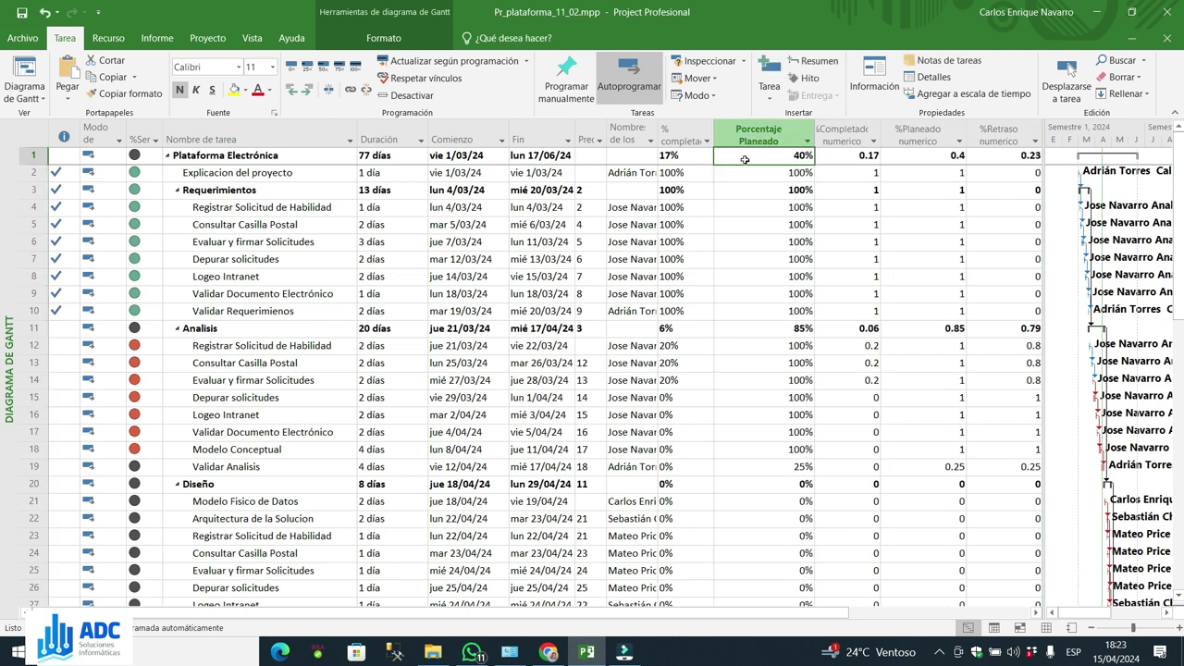
pyautogui.moveTo(813, 135); pyautogui.dragTo(782, 135)
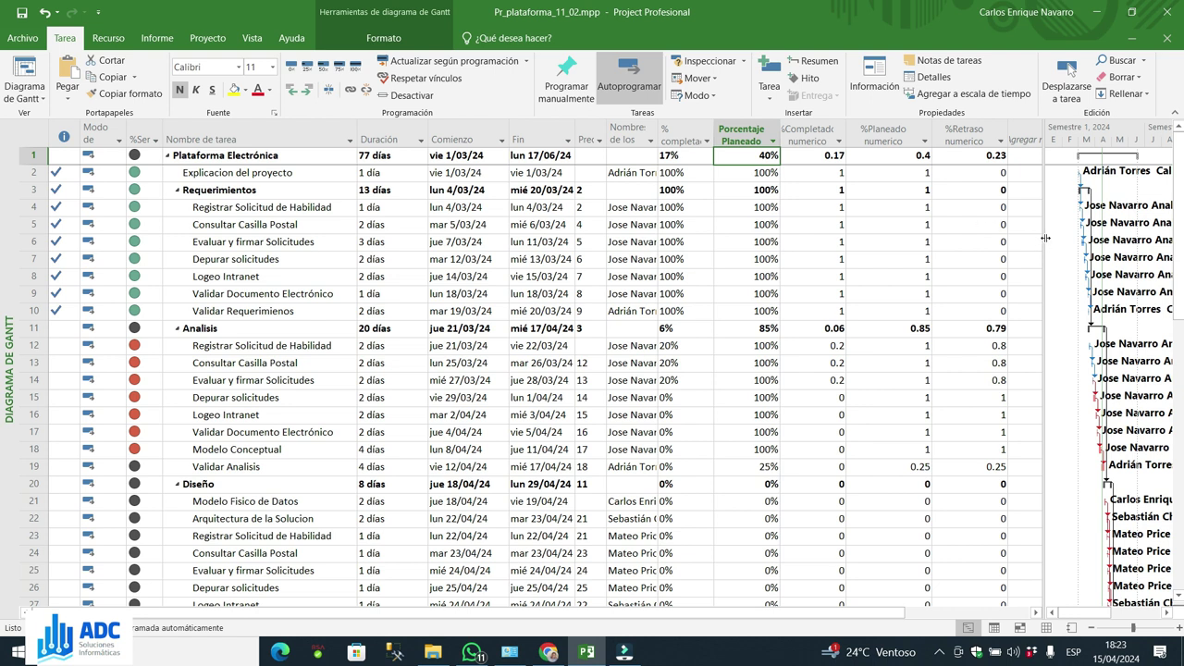
# Step: Widen the task table area and add the Texto4 field as a new column at the end of the table
pyautogui.moveTo(1044, 238); pyautogui.dragTo(1092, 235)
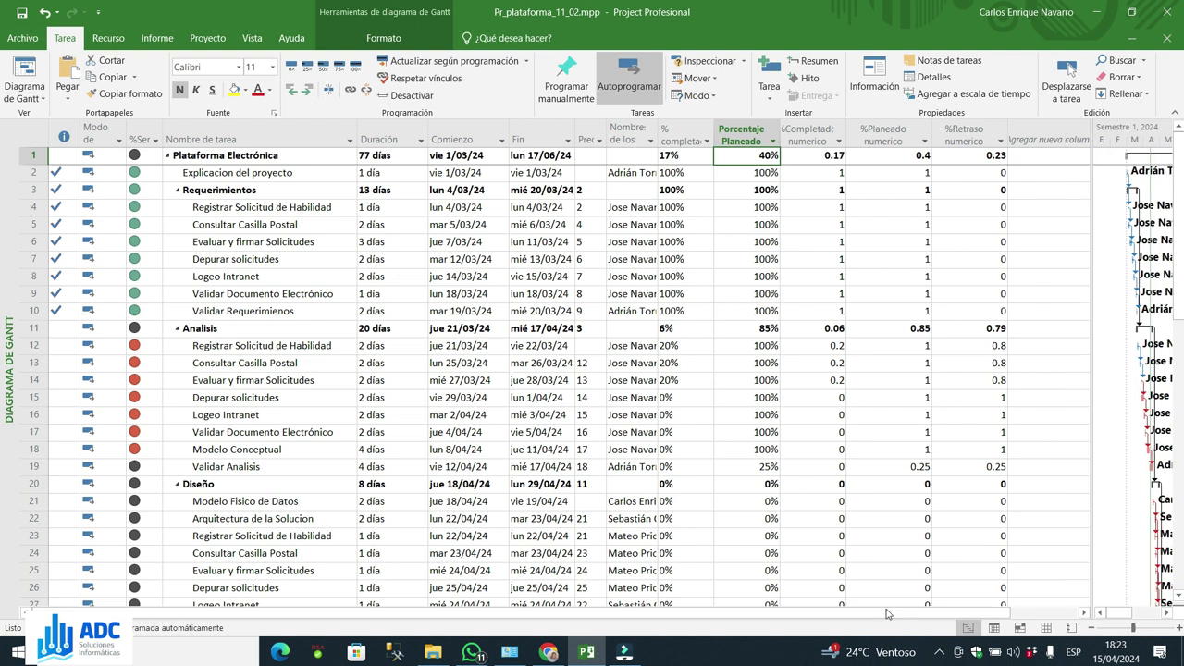
pyautogui.hscroll(2, 965, 620)
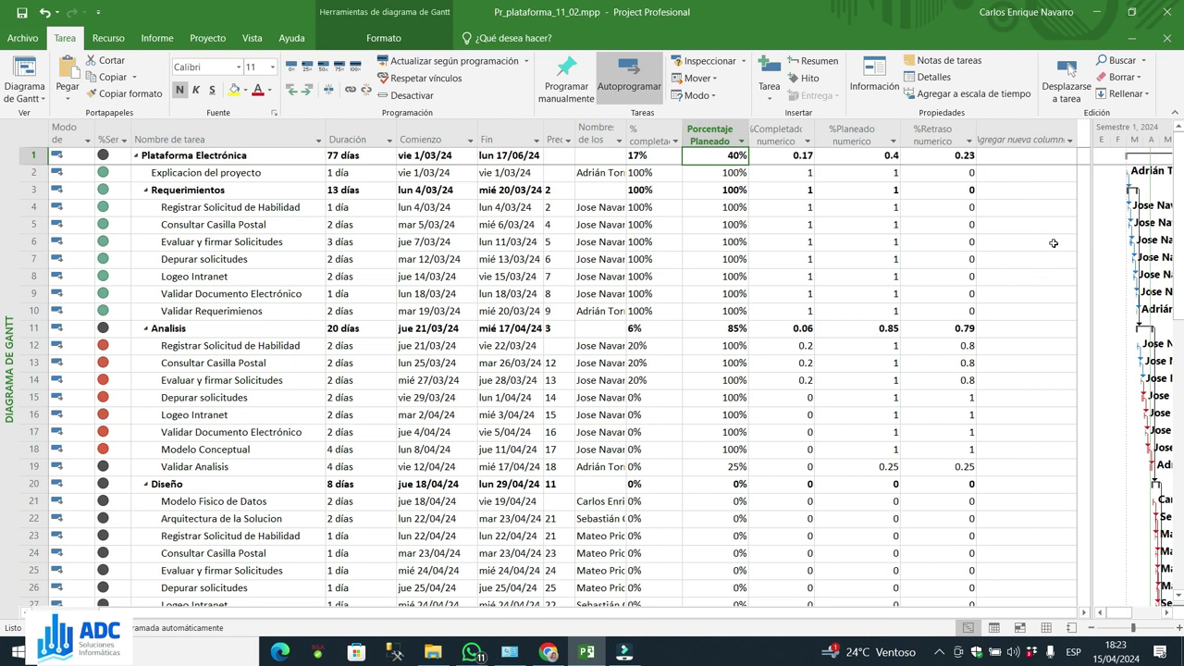
pyautogui.click(1069, 144)
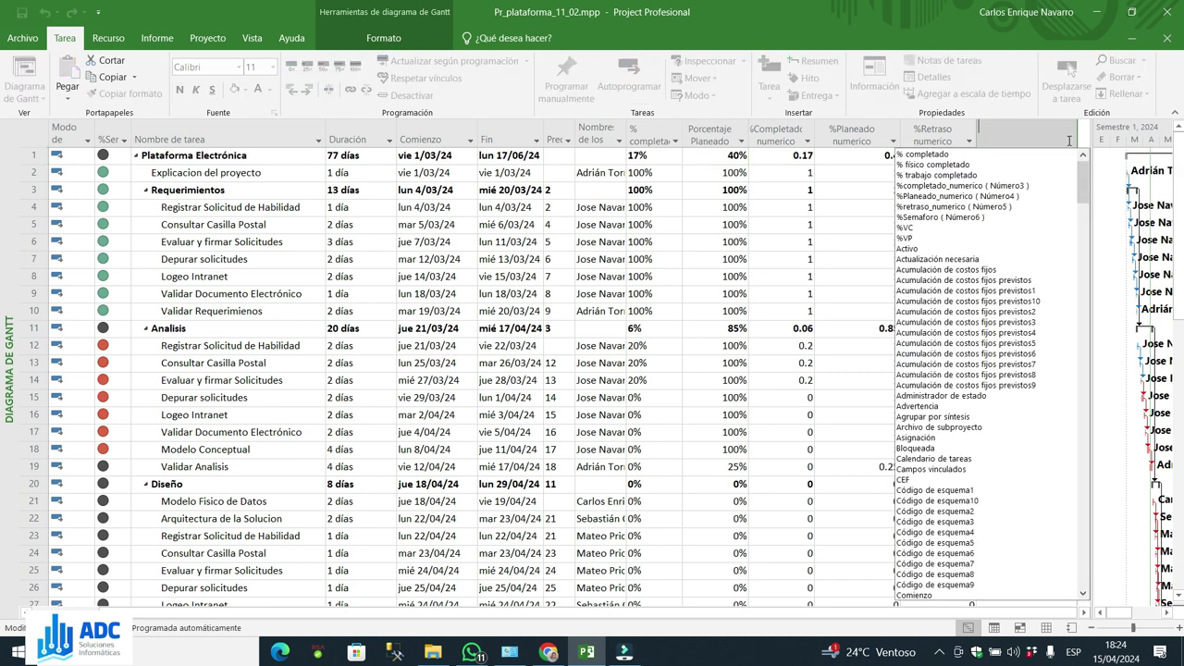
pyautogui.write('tasas de costo')
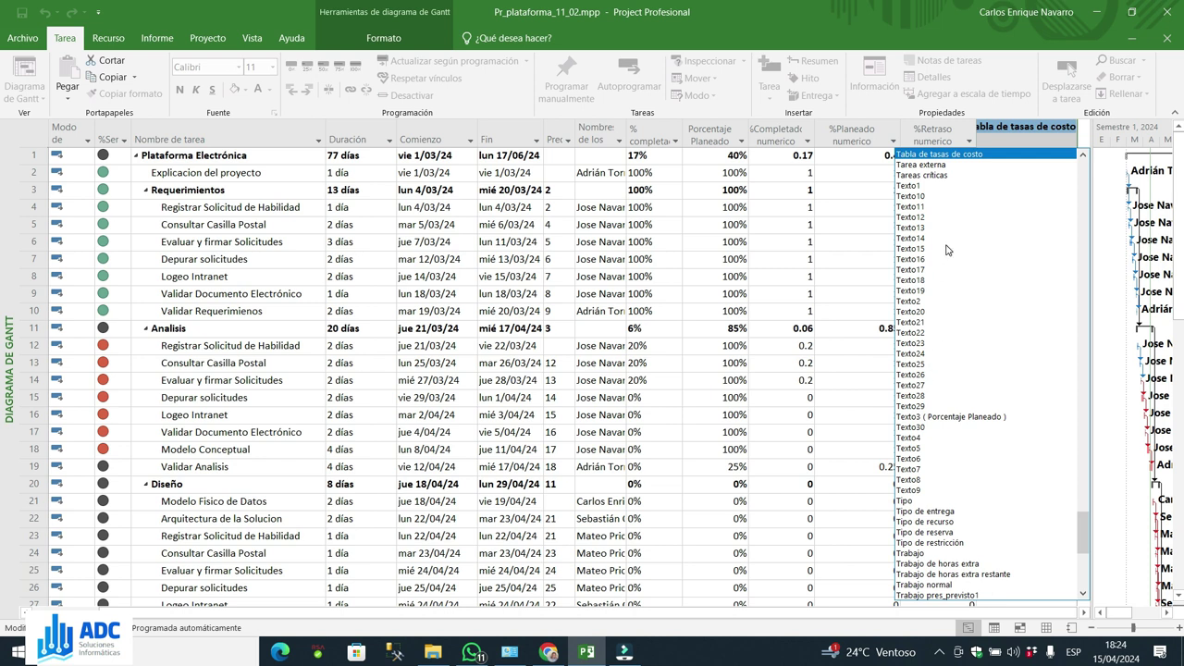
pyautogui.click(917, 439)
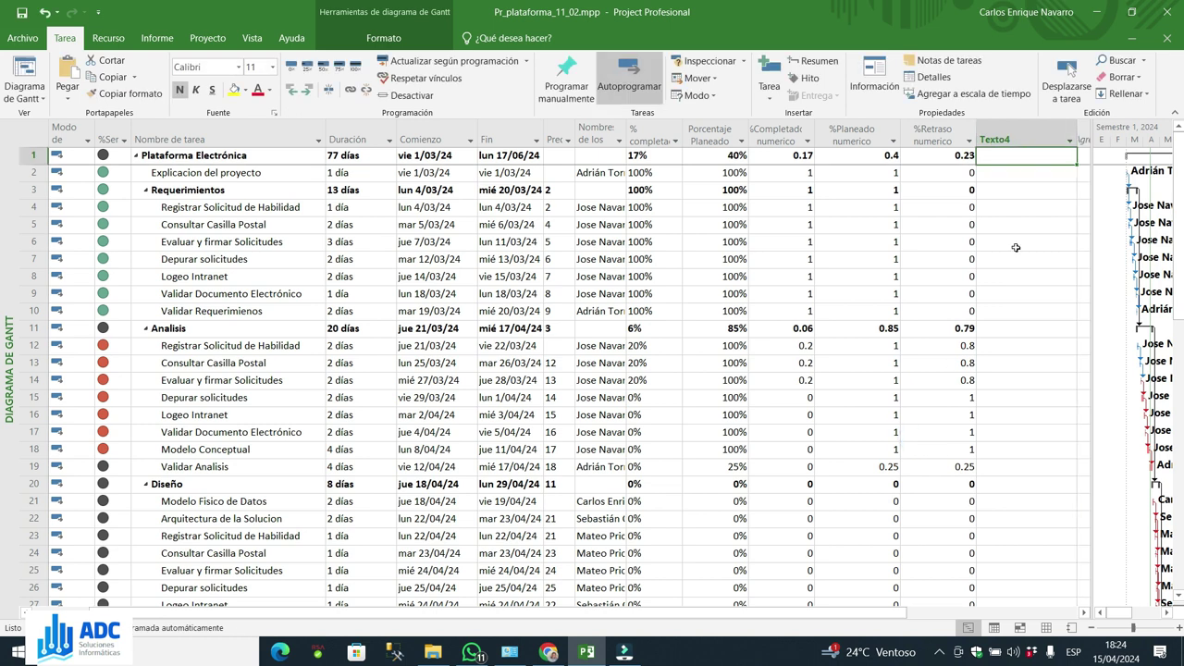
# Step: Title the Texto4 column "Porcentaje de Retraso", with the title centred and the data aligned right
pyautogui.rightClick(1025, 146)
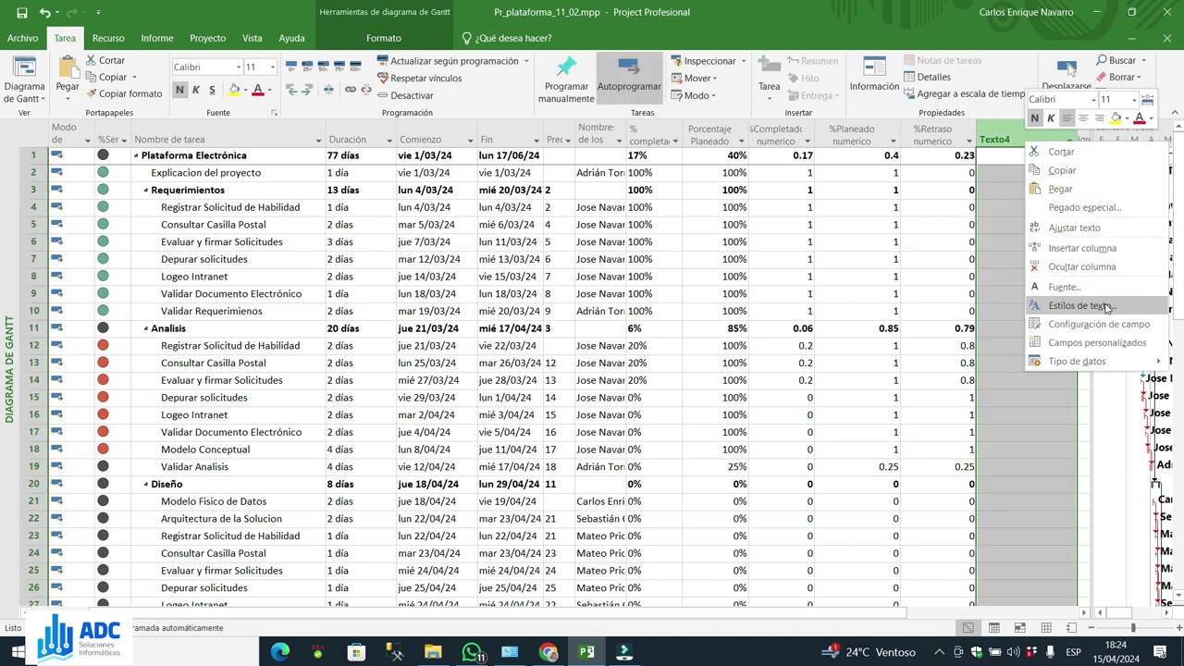
pyautogui.click(1101, 324)
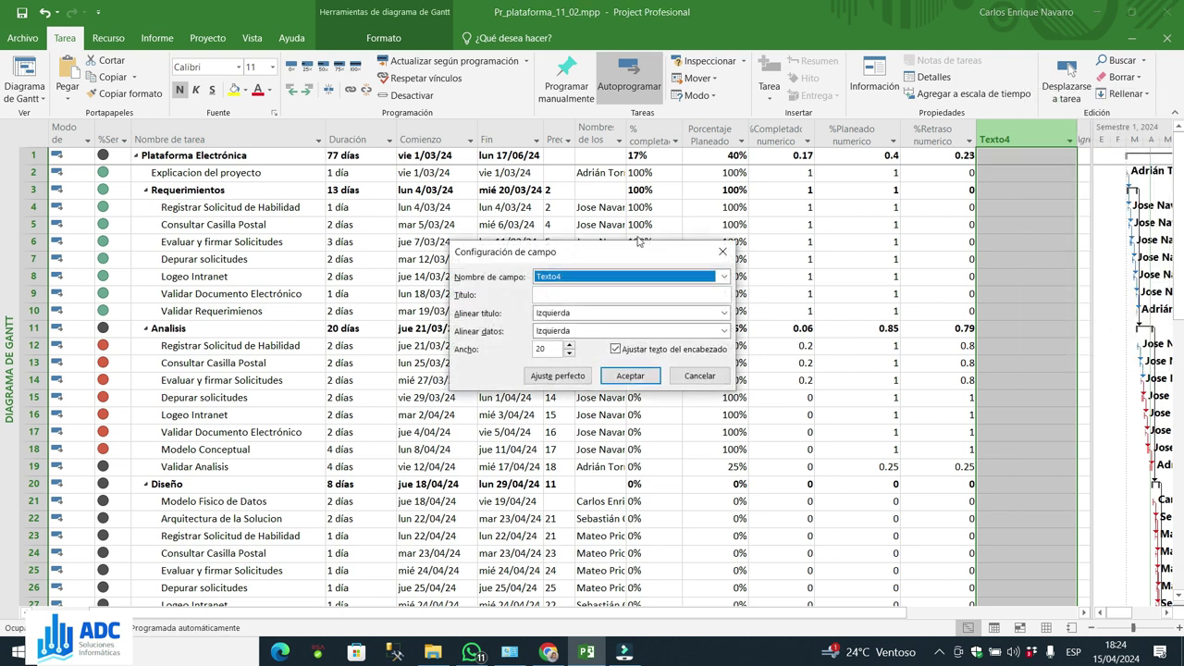
pyautogui.click(556, 293)
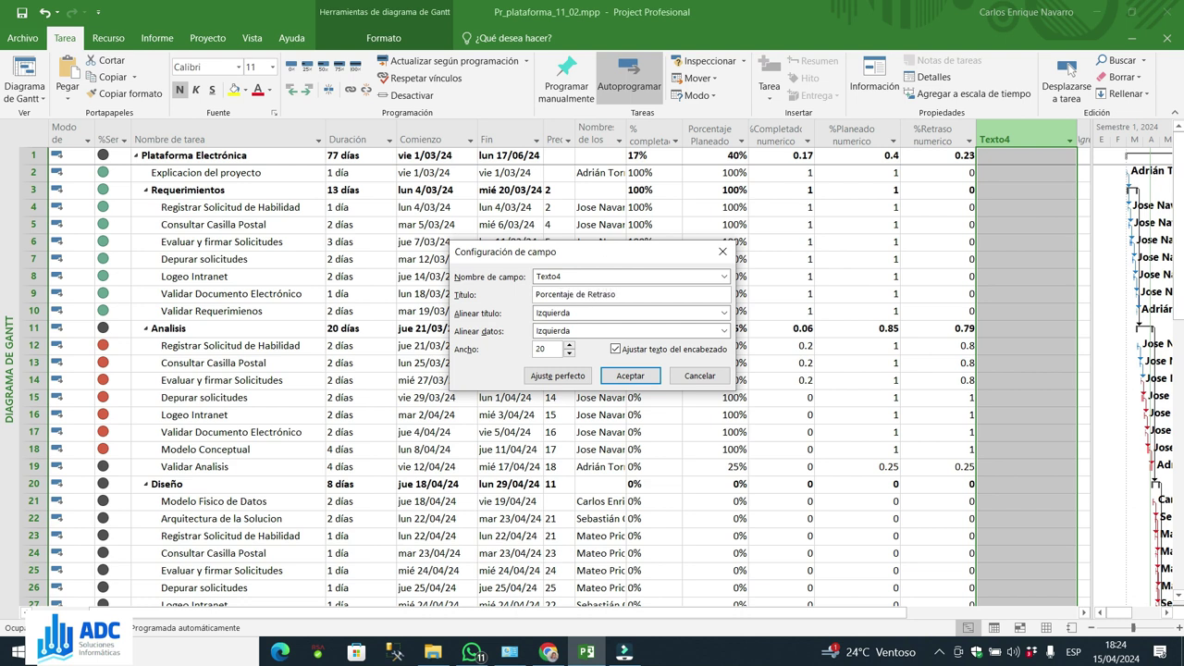
pyautogui.click(636, 314)
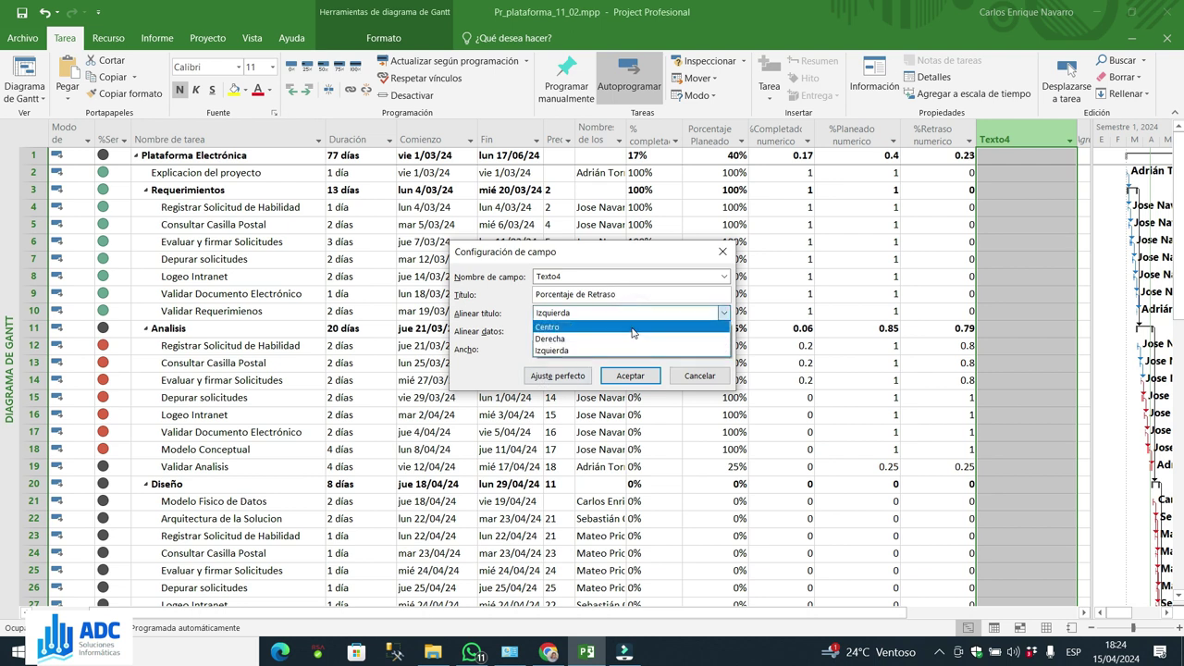
pyautogui.click(632, 328)
pyautogui.click(621, 331)
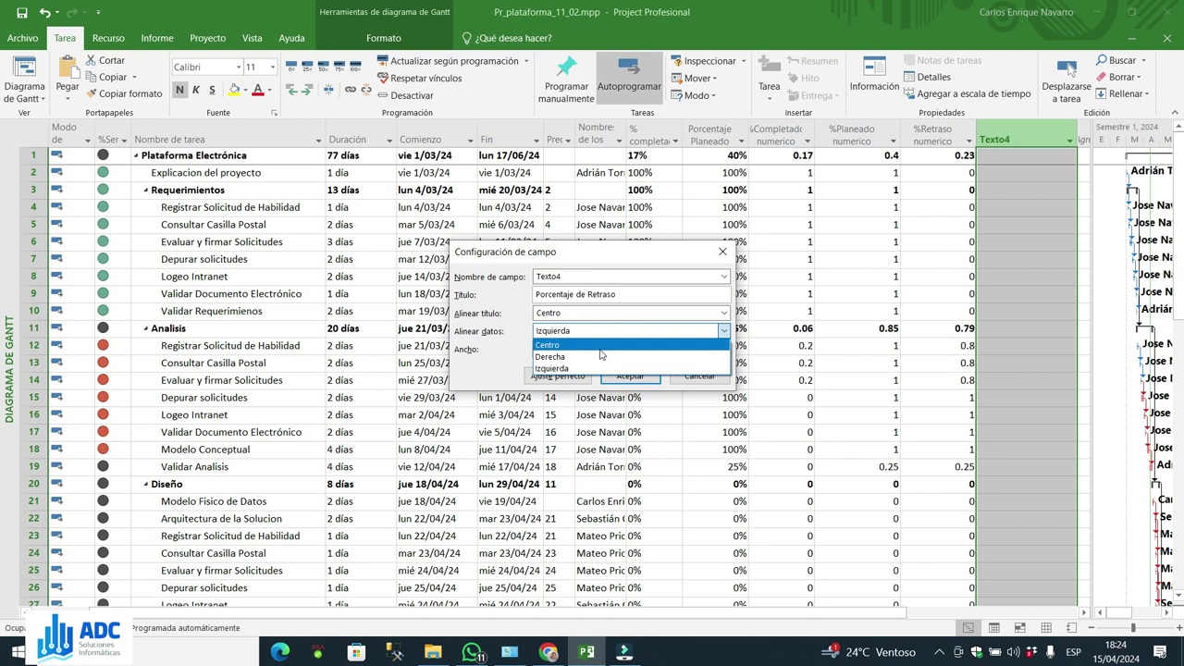
pyautogui.click(601, 356)
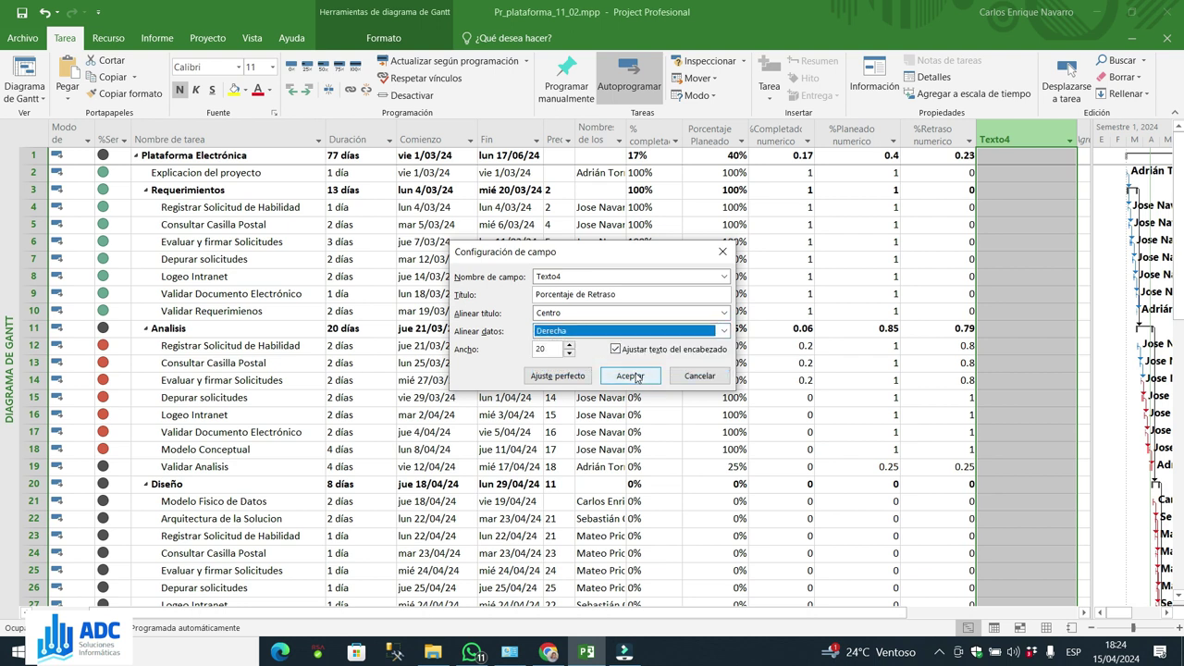
pyautogui.click(629, 375)
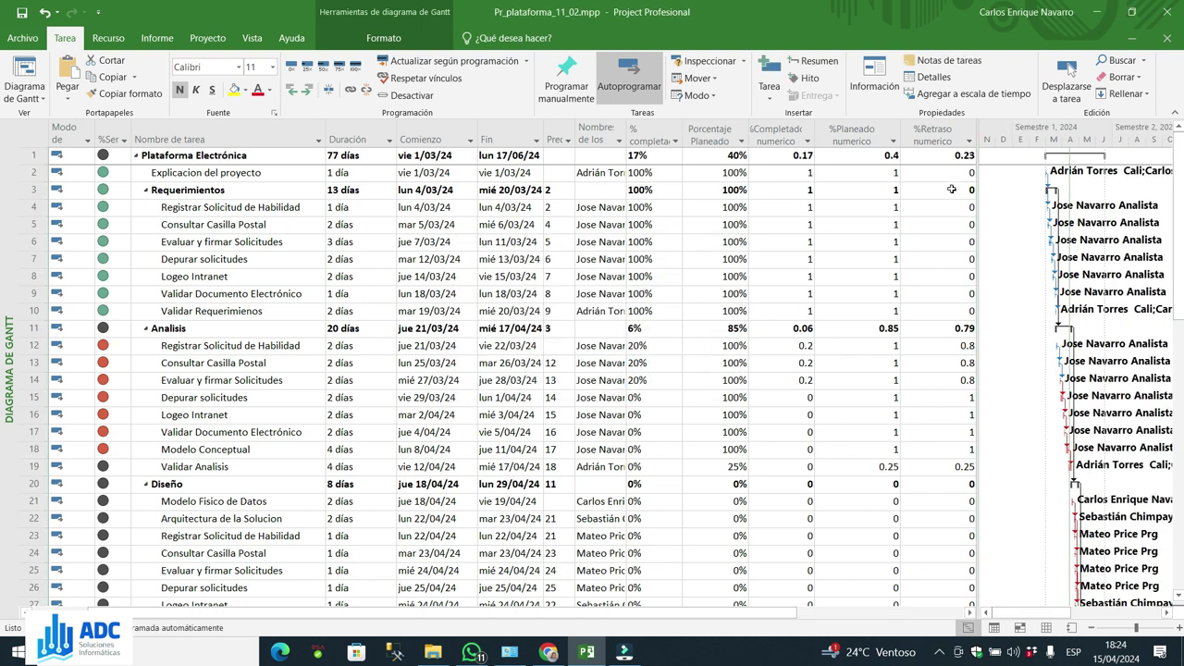
# Step: Widen the task table area and rename the custom text field Texto4 to "Porcentaje de retraso"
pyautogui.moveTo(979, 169); pyautogui.dragTo(1078, 185)
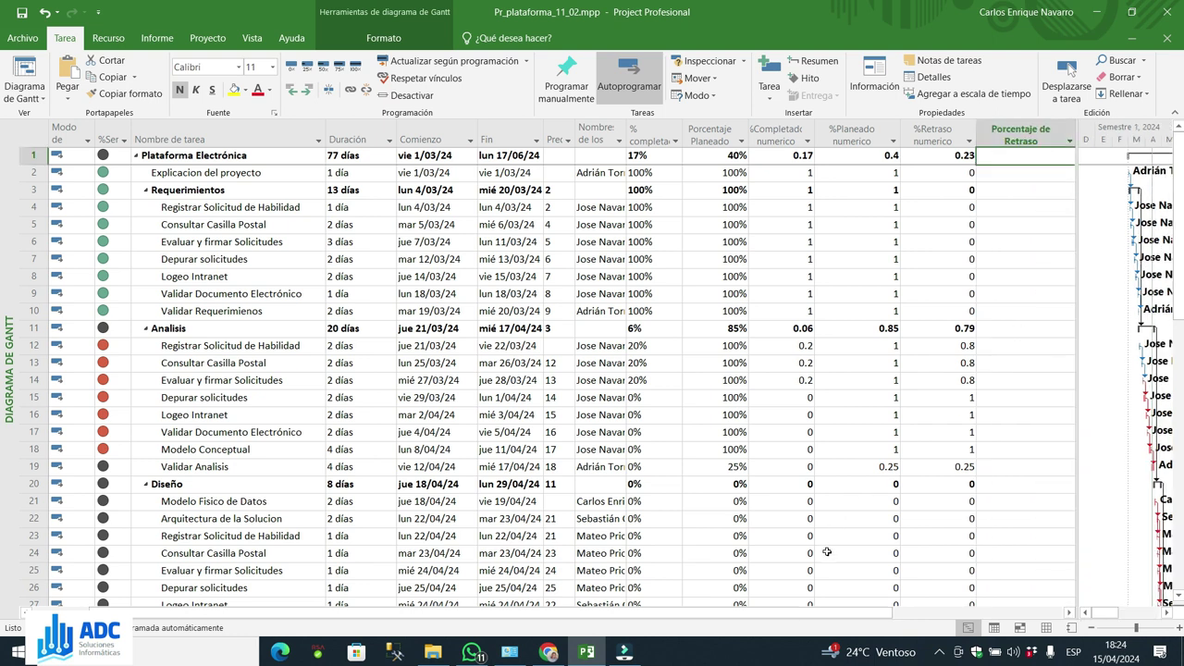
pyautogui.moveTo(828, 617); pyautogui.dragTo(882, 618)
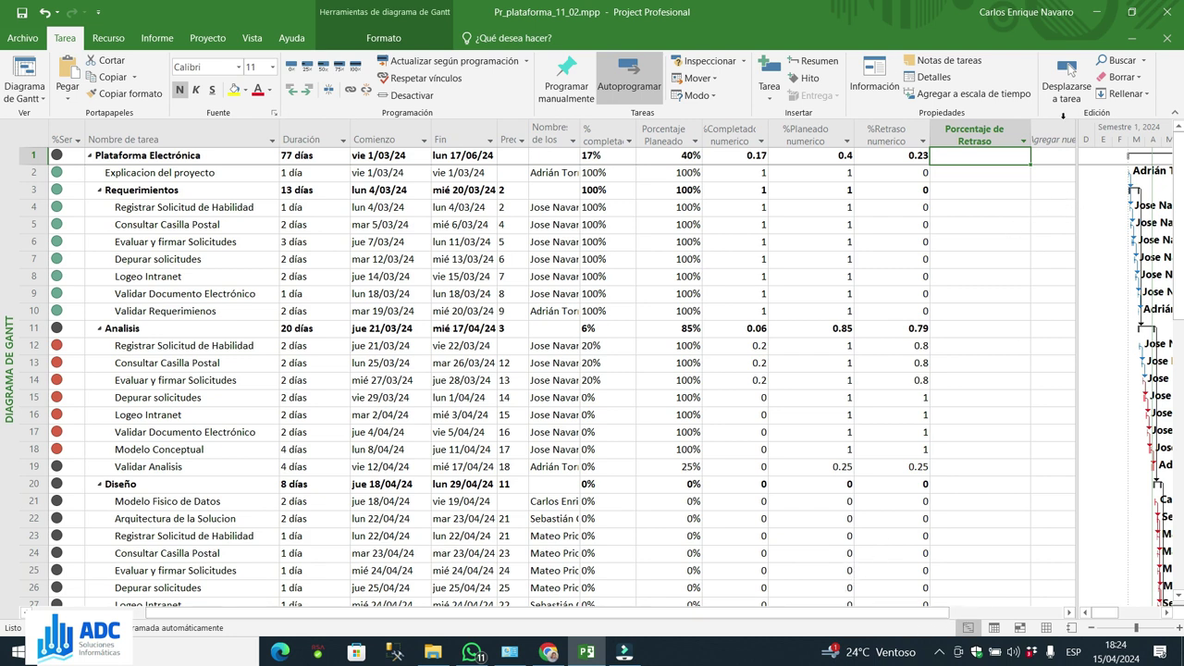
pyautogui.rightClick(965, 136)
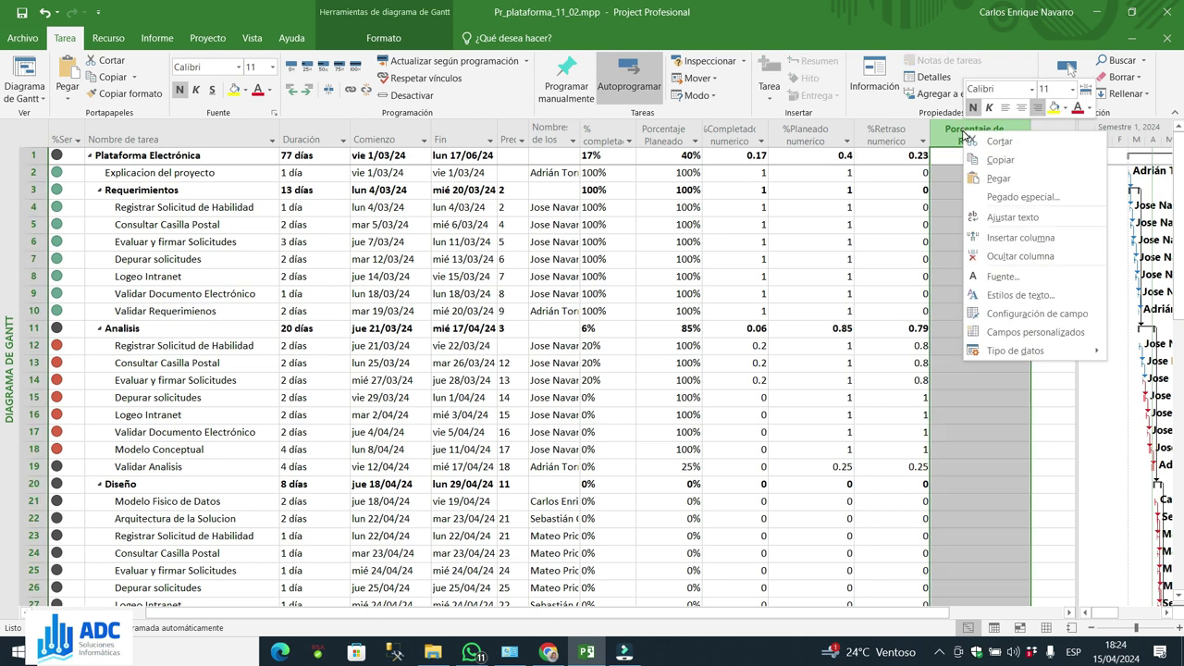
pyautogui.click(1037, 330)
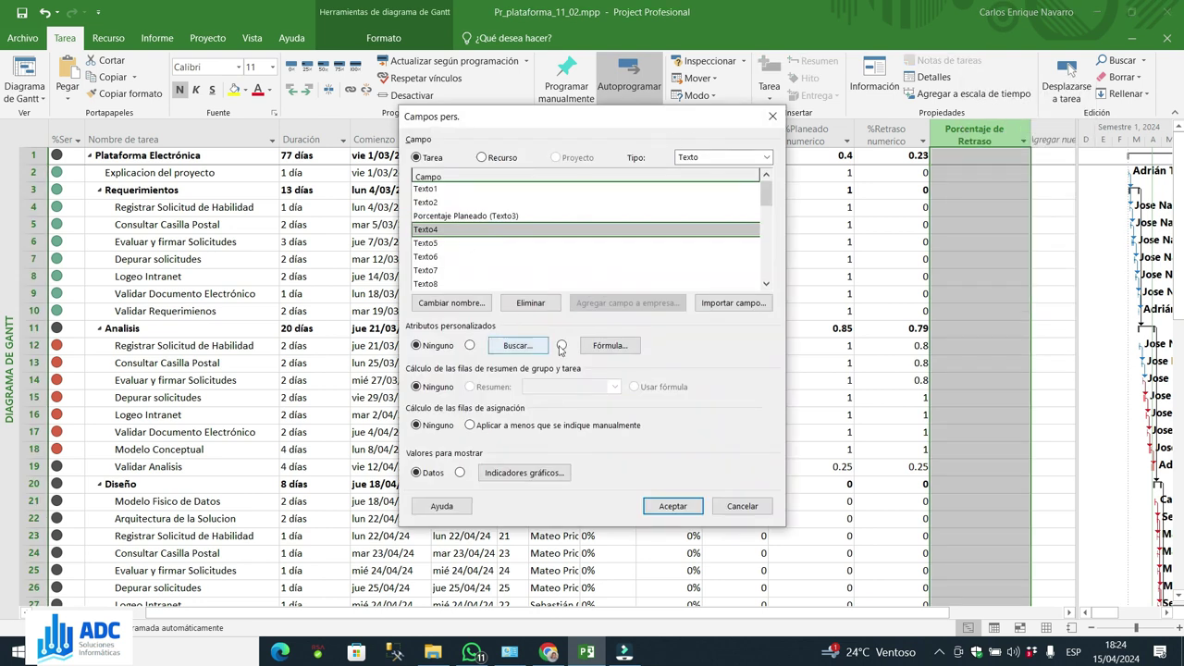
pyautogui.click(450, 302)
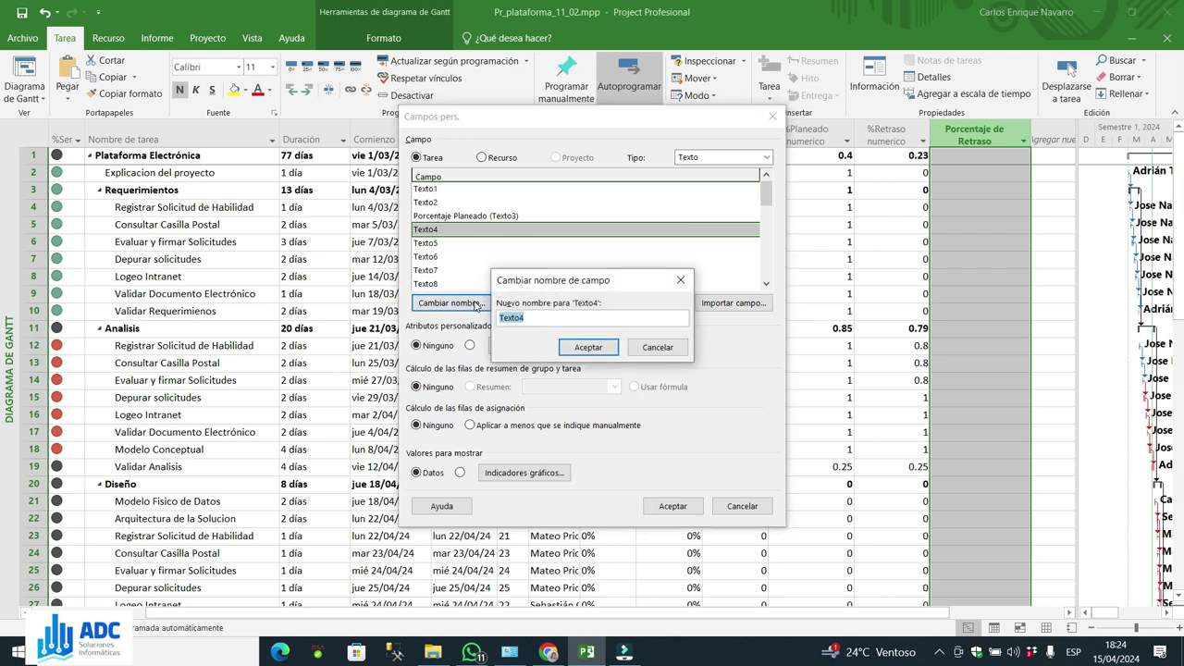
pyautogui.write('Porcentaje de retras')
pyautogui.click(600, 348)
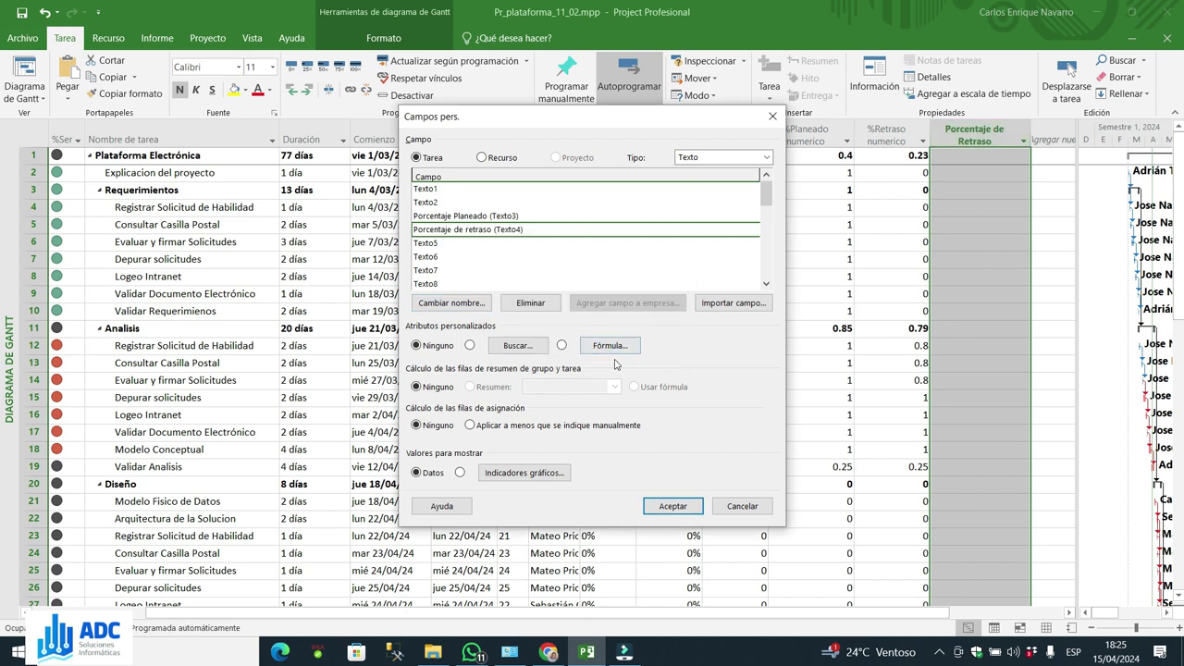
# Step: Open the formula of the Porcentaje de retraso custom field and insert the text function Format
pyautogui.click(624, 350)
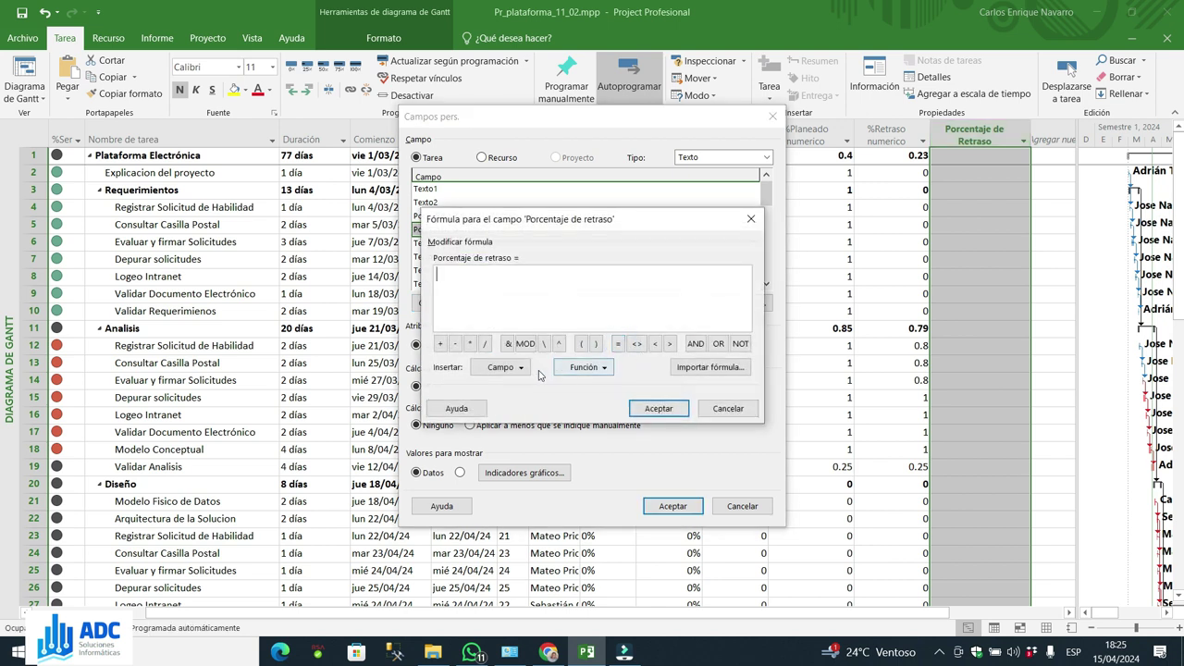
pyautogui.click(590, 369)
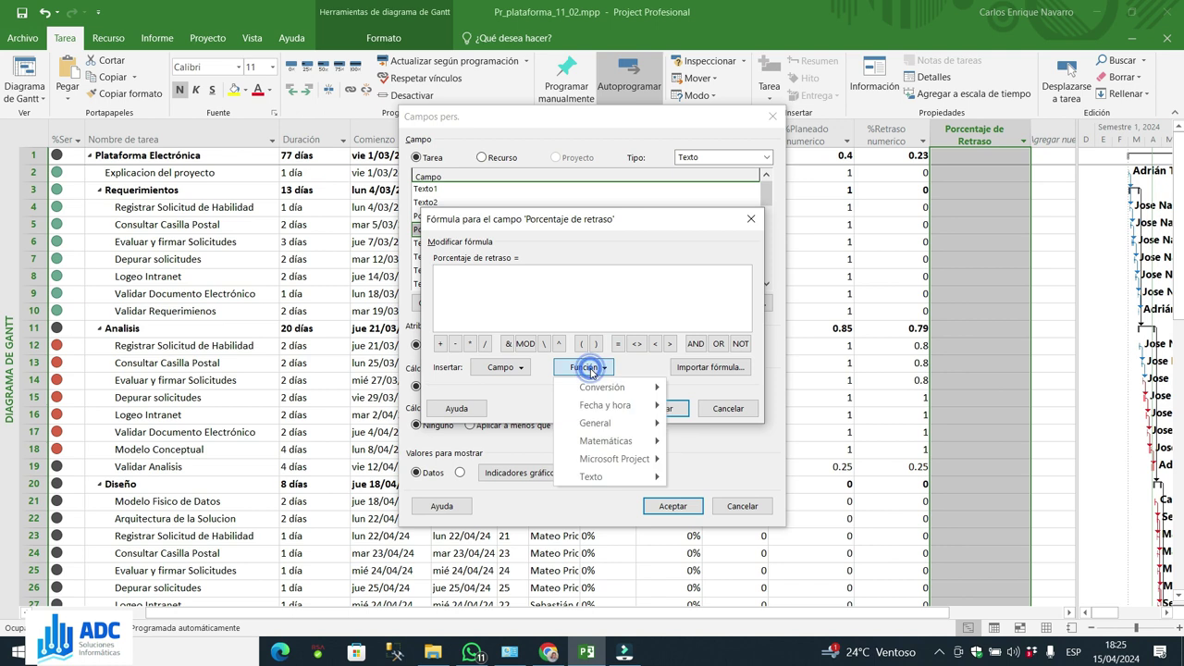
pyautogui.moveTo(606, 477)
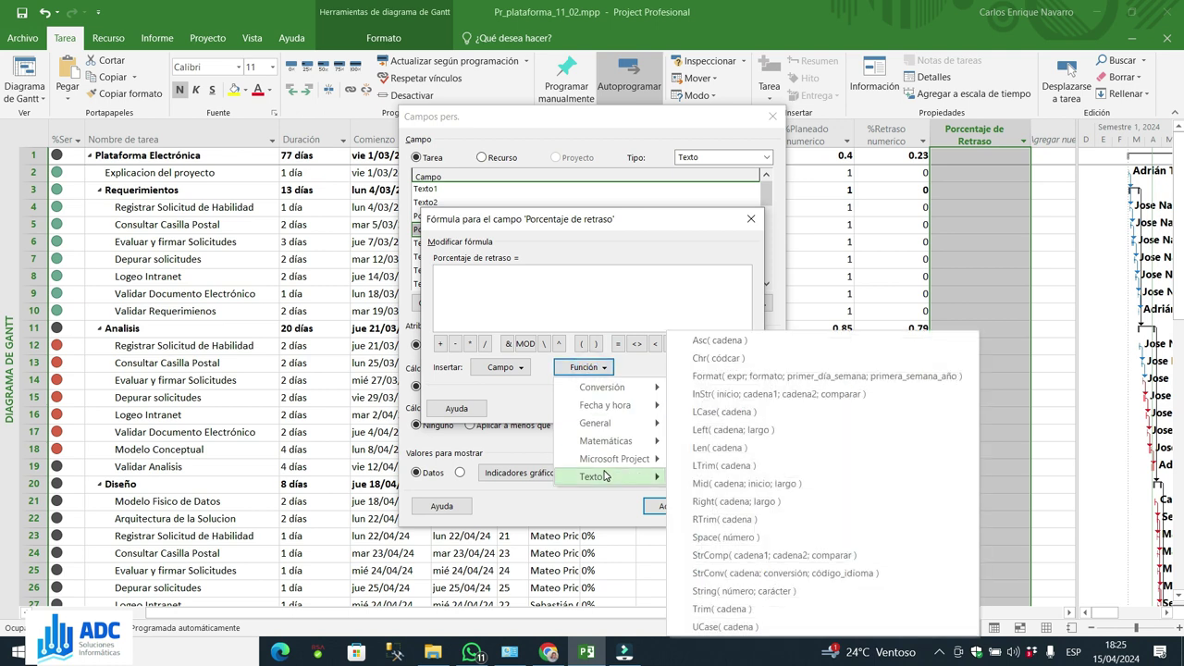
pyautogui.click(782, 376)
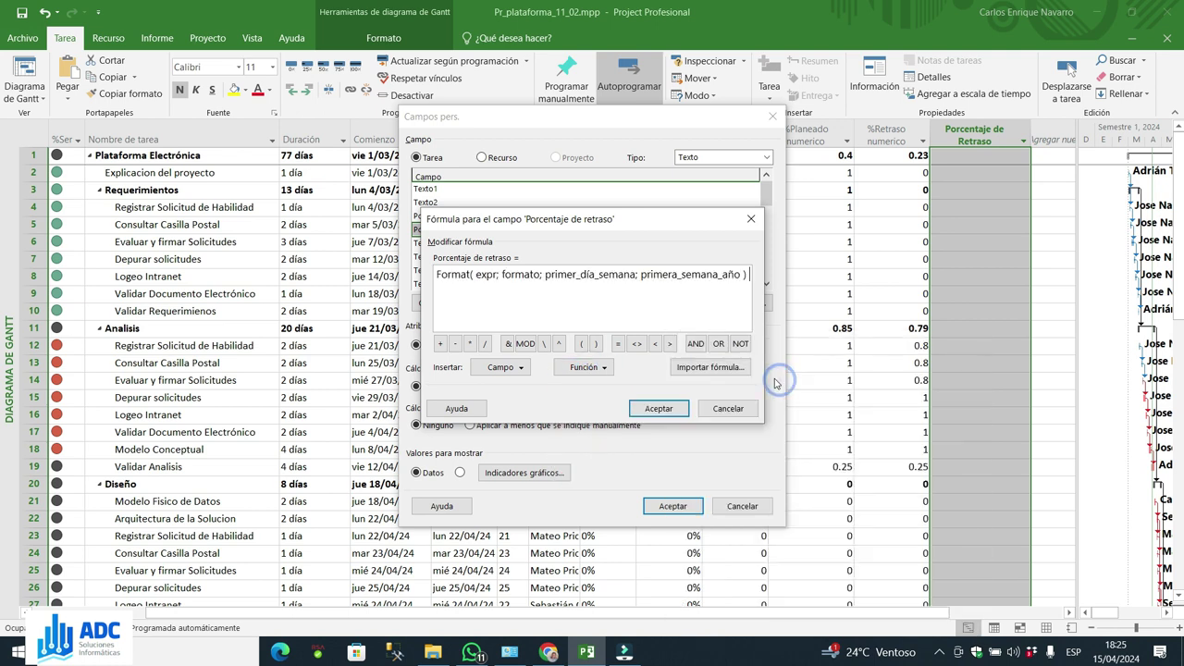
# Step: Remove the placeholder arguments from the delay formula's Format function, leaving only the semicolon between its parentheses
pyautogui.click(500, 275)
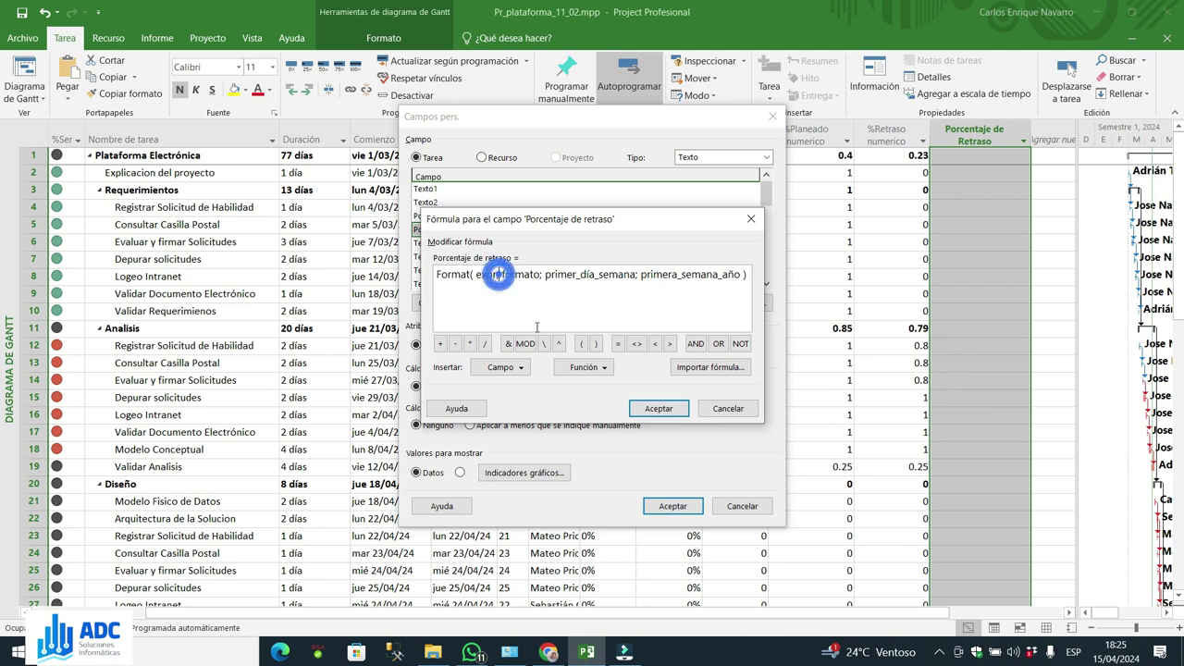
pyautogui.press('Delete')
pyautogui.press('Delete')
pyautogui.press('Delete')
pyautogui.press('Delete')
pyautogui.press('Delete')
pyautogui.press('Delete')
pyautogui.press('Delete')
pyautogui.press('Delete')
pyautogui.press('Delete')
pyautogui.press('Delete')
pyautogui.press('Delete')
pyautogui.press('Delete')
pyautogui.press('Delete')
pyautogui.press('Delete')
pyautogui.press('Delete')
pyautogui.press('Delete')
pyautogui.press('Delete')
pyautogui.press('Delete')
pyautogui.press('Delete')
pyautogui.press('Delete')
pyautogui.press('Delete')
pyautogui.press('Delete')
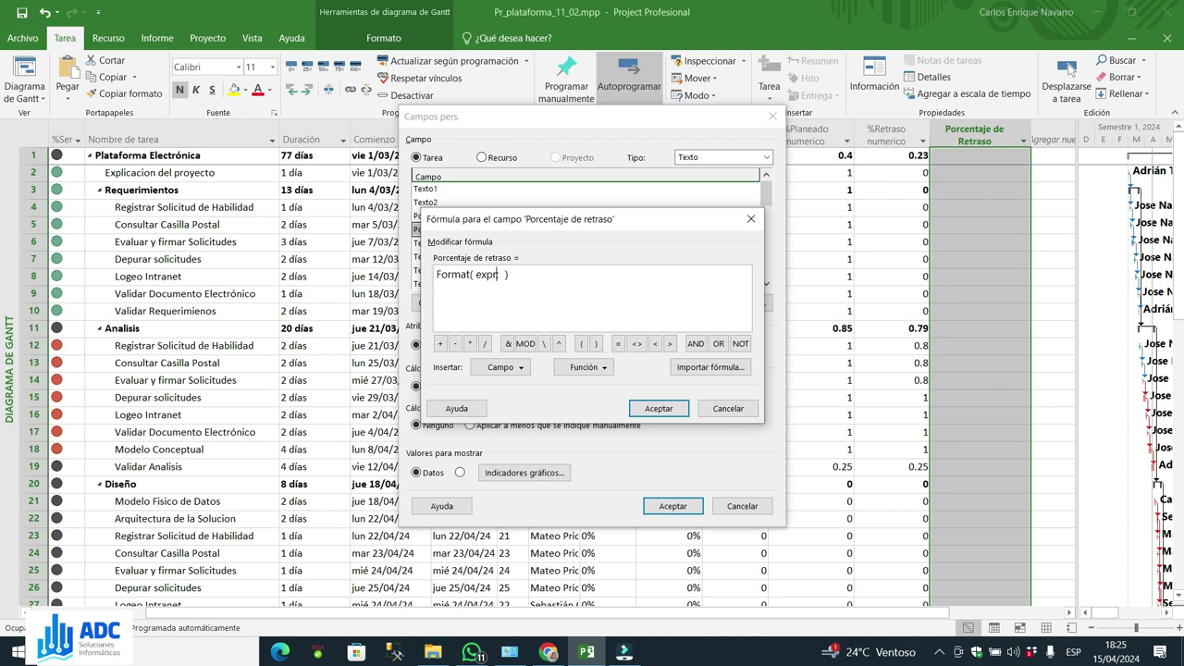
pyautogui.press('BackSpace')
pyautogui.press('BackSpace')
# Step: Complete the delay formula's Format function with the custom number field %retraso_numerico and the format "0%"
pyautogui.click(516, 369)
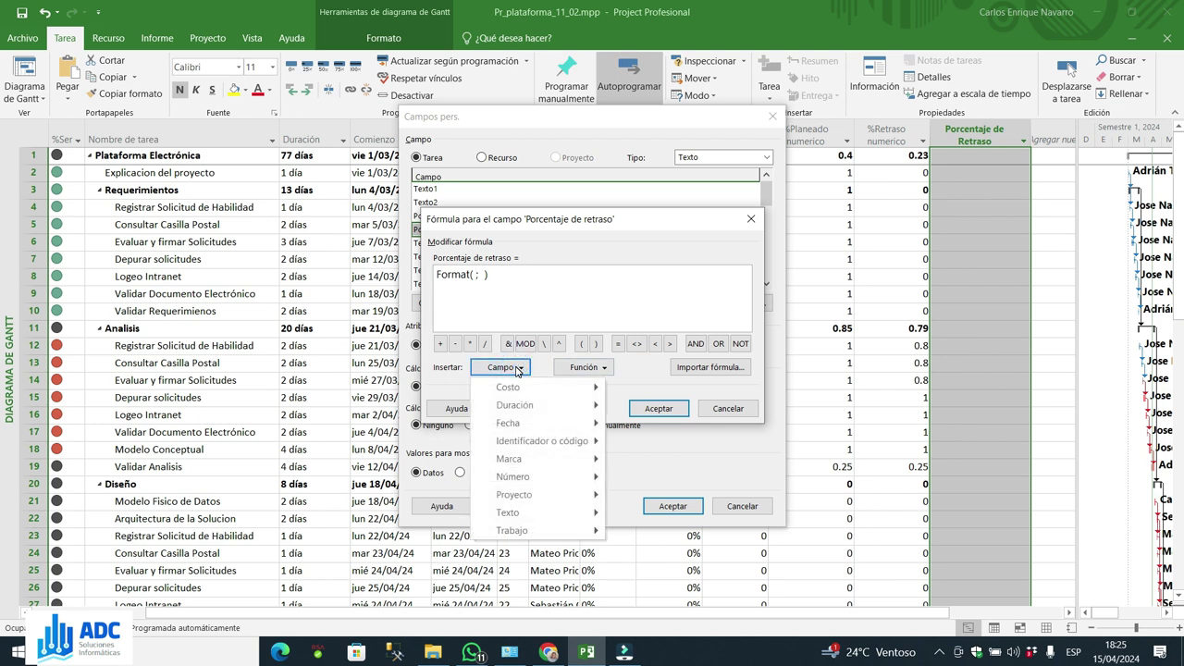
pyautogui.moveTo(556, 477)
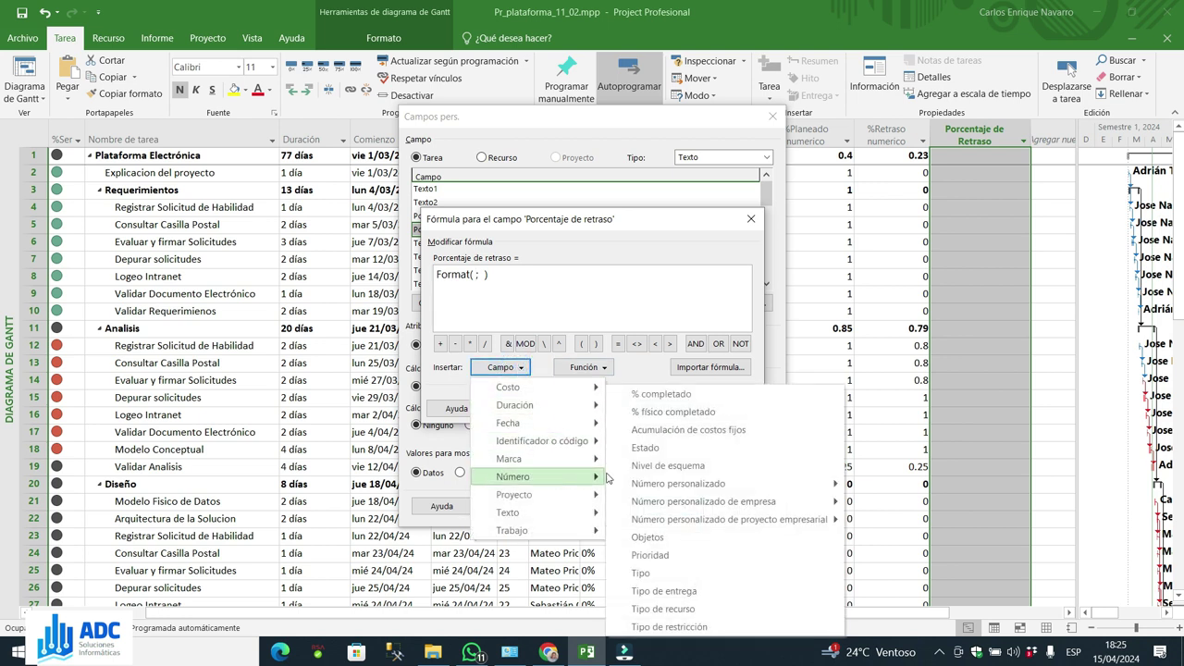
pyautogui.moveTo(675, 483)
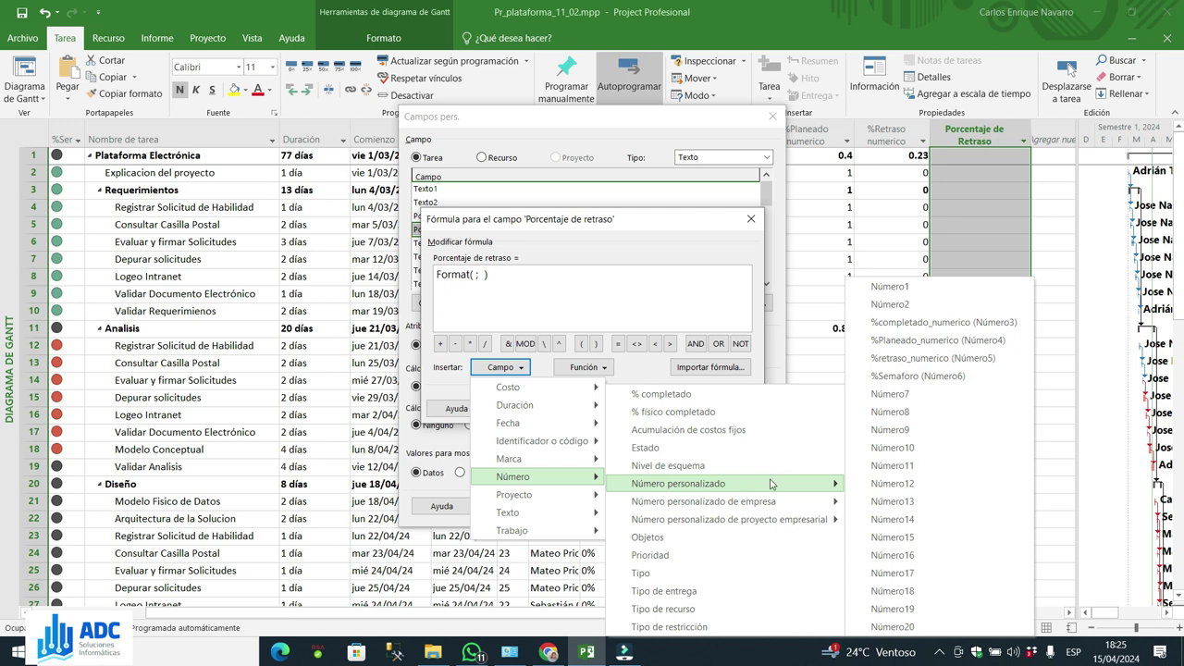
pyautogui.click(986, 358)
pyautogui.click(579, 276)
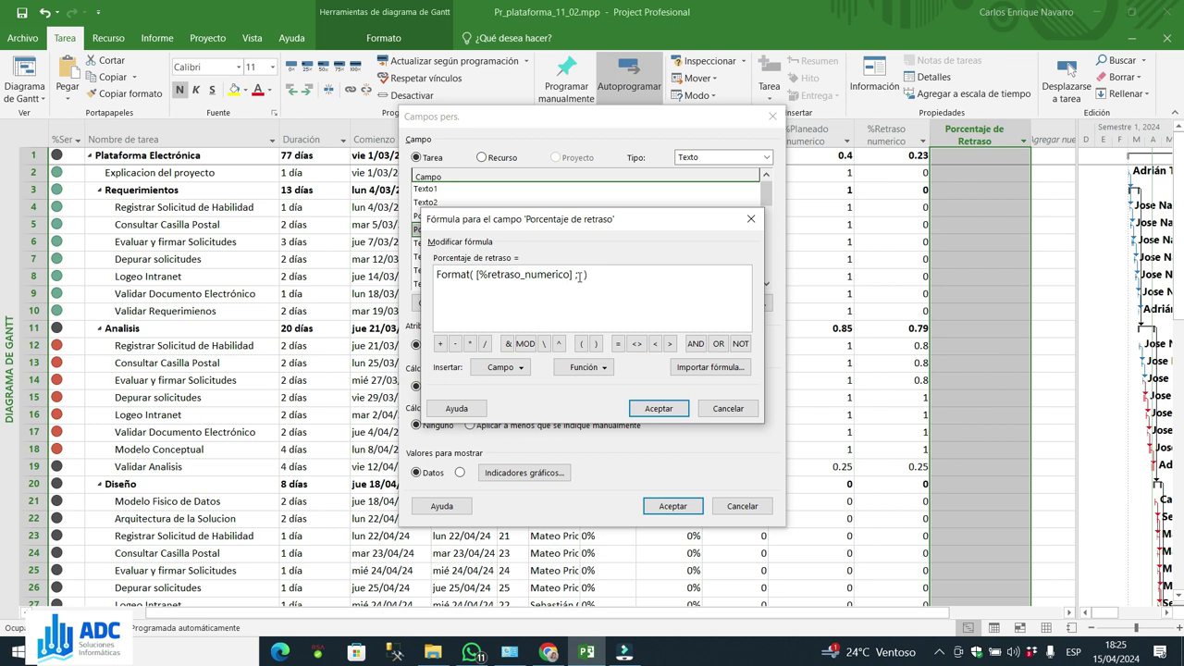
pyautogui.write('"0%"')
# Step: Apply the delay formula, replacing the field's existing data, and have group and task summary rows use the formula too
pyautogui.click(658, 408)
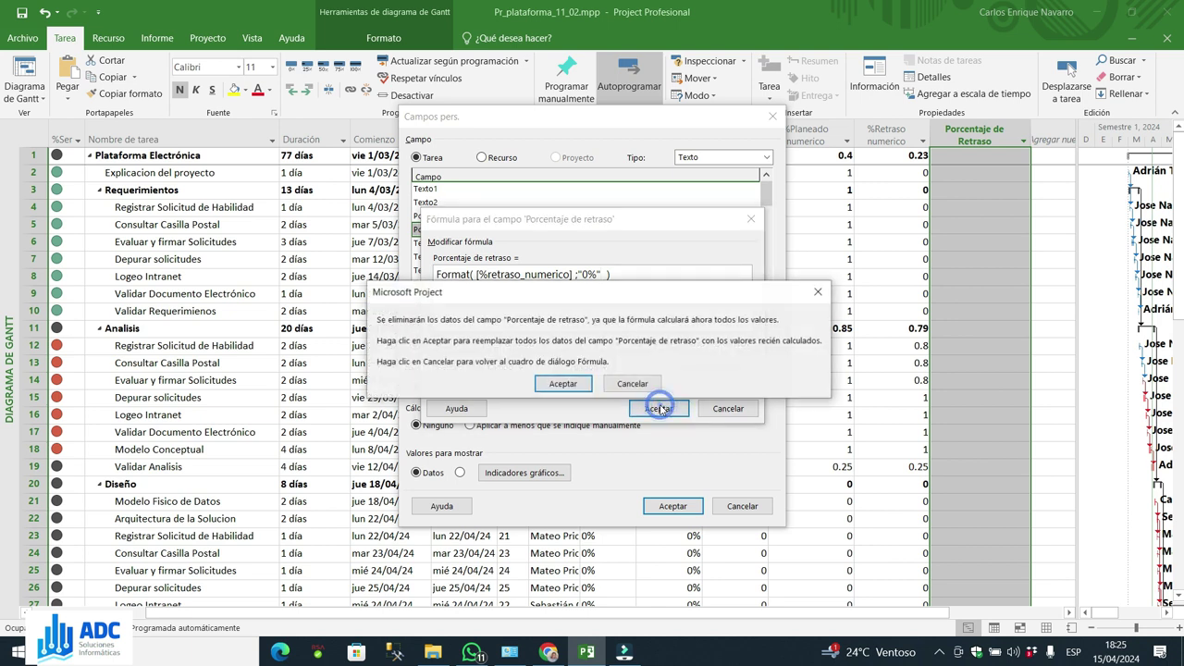
pyautogui.click(563, 384)
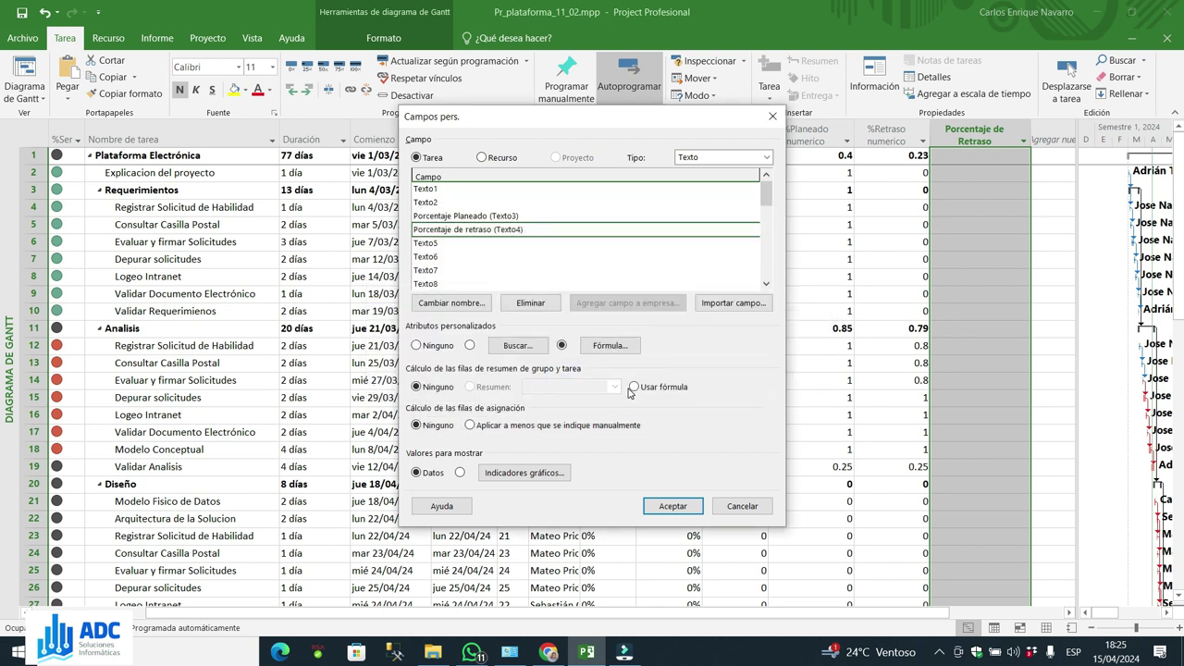
pyautogui.click(631, 388)
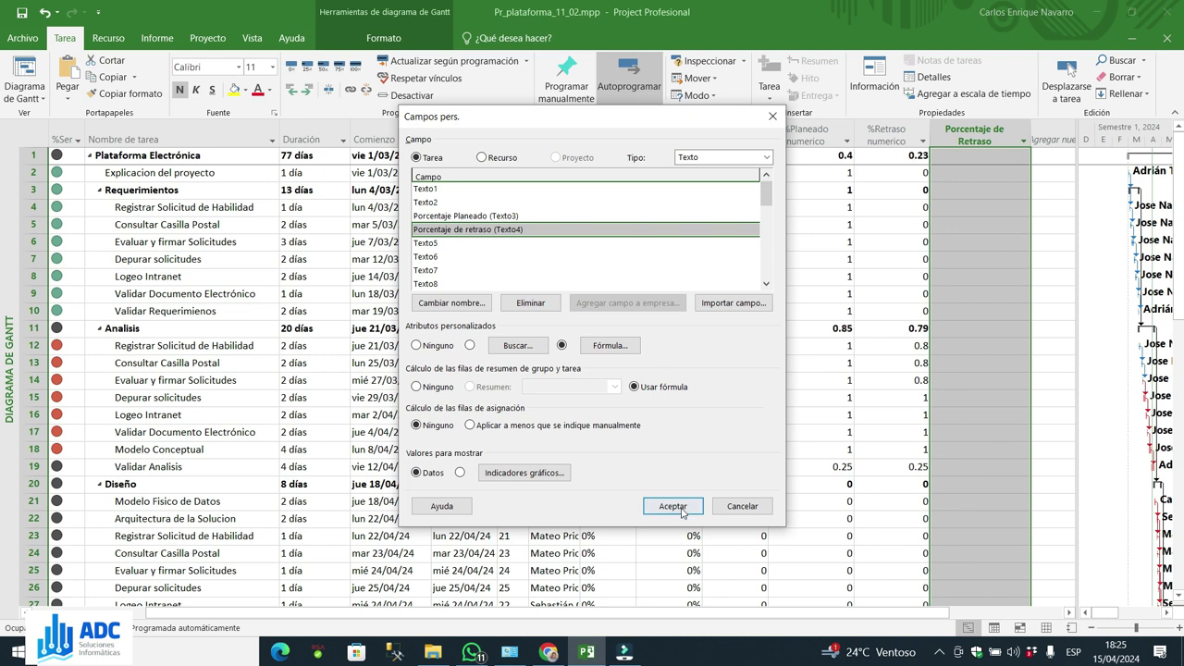
pyautogui.click(677, 506)
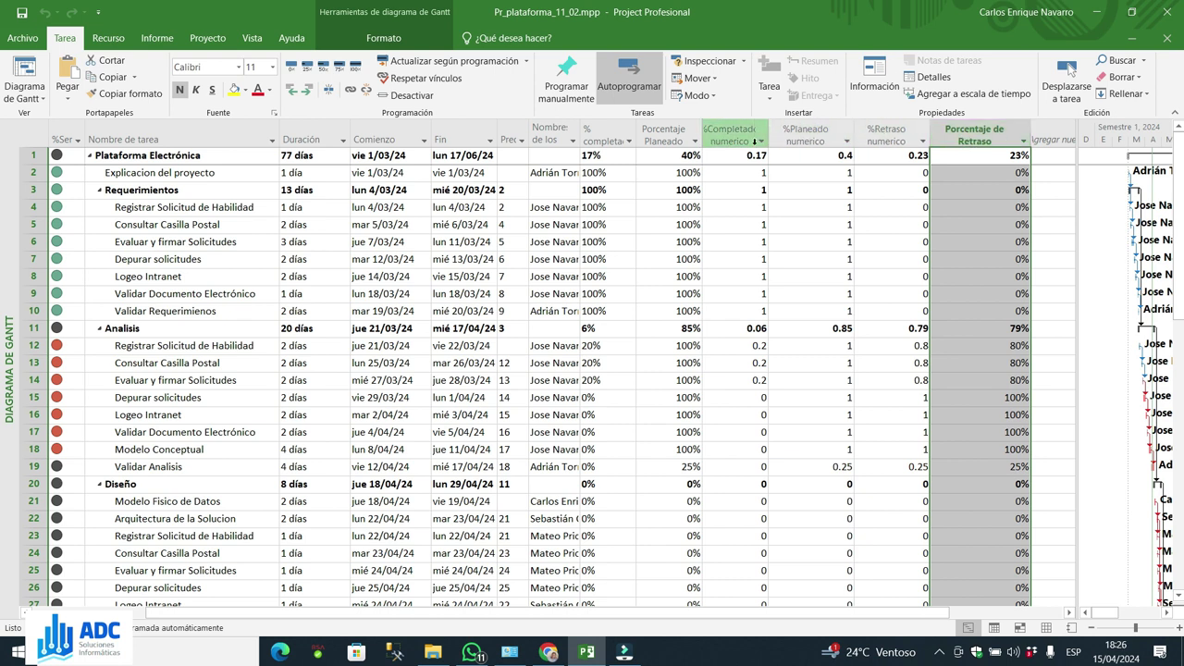
# Step: Hide the three numeric columns for completed, planned and delay percentages from the task table
pyautogui.click(752, 137)
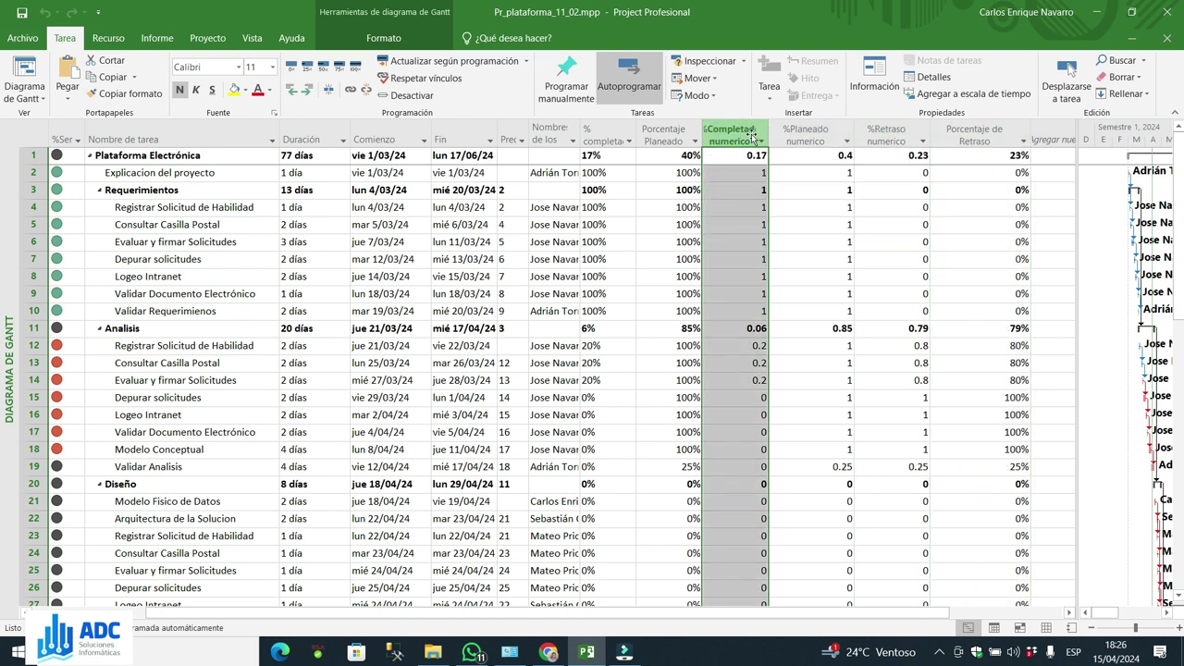
pyautogui.keyDown('shift'); pyautogui.click(888, 144); pyautogui.keyUp('shift')
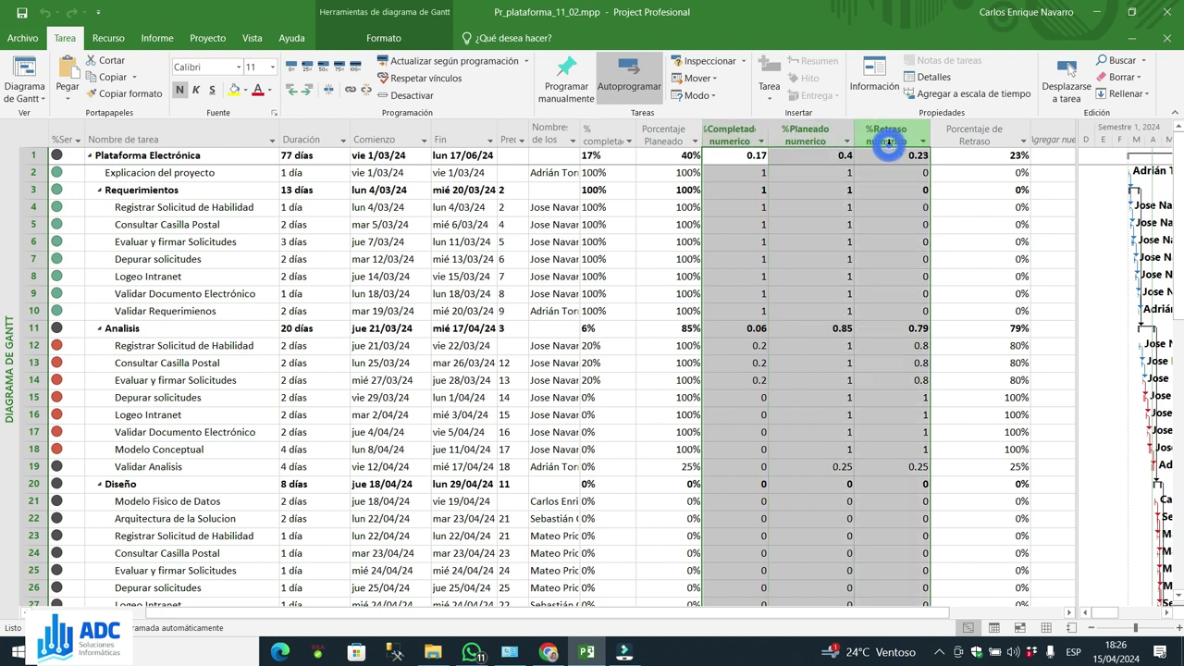
pyautogui.rightClick(888, 143)
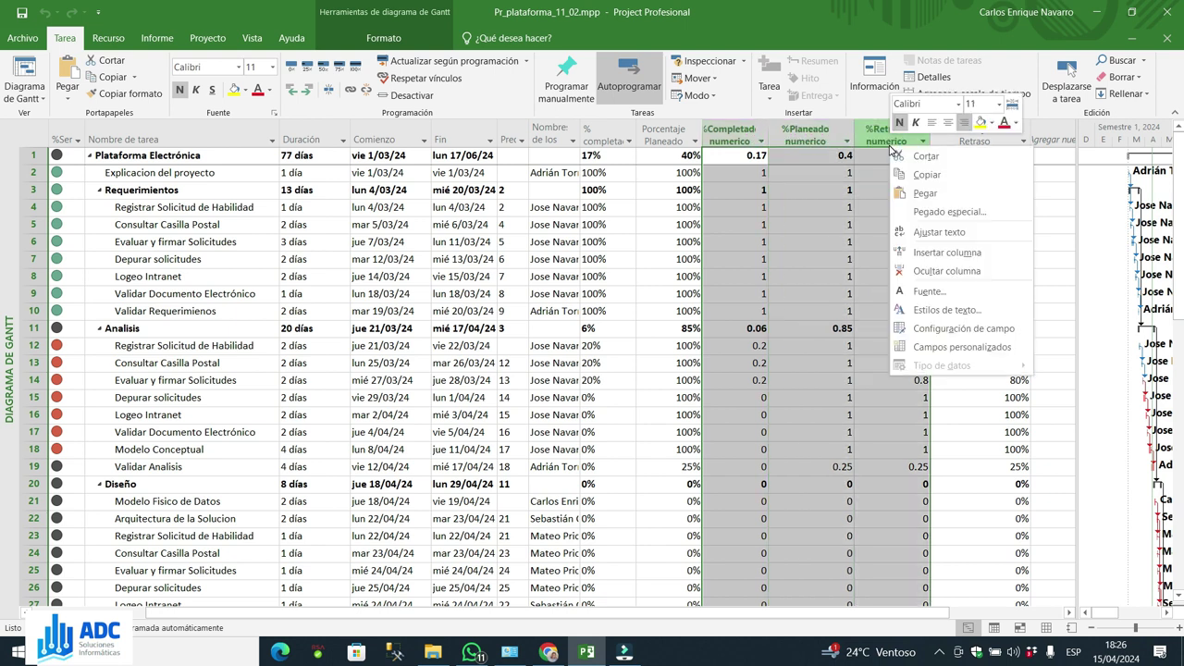
pyautogui.click(962, 271)
pyautogui.click(807, 190)
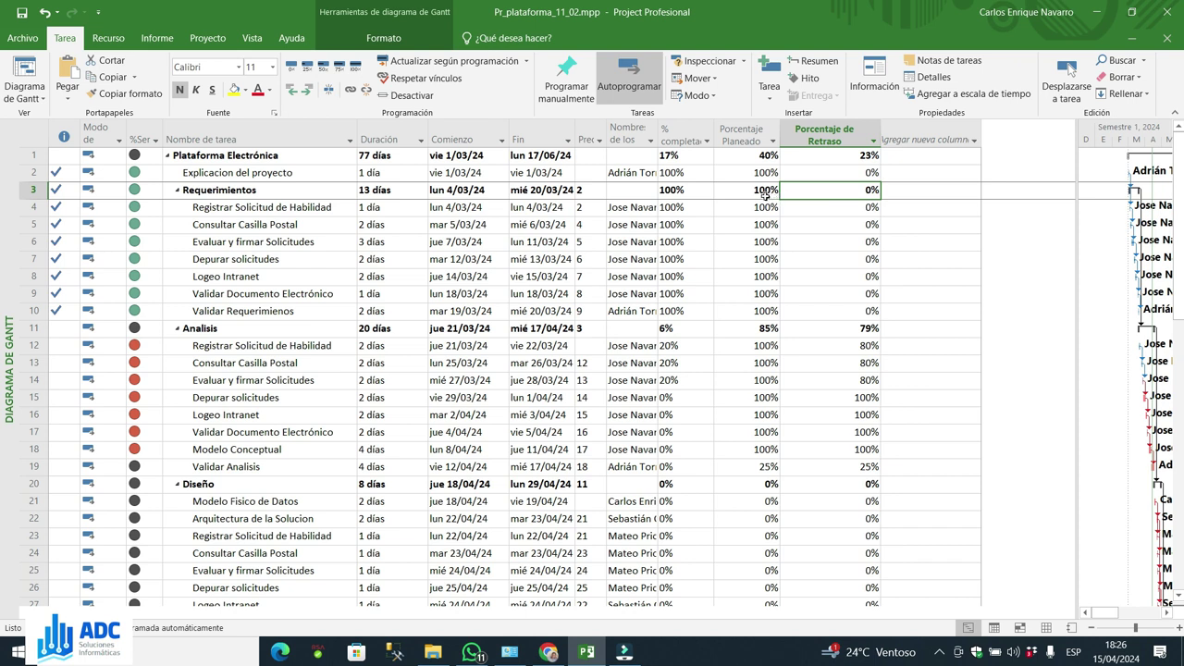
# Step: Collapse the Requerimientos summary task and slightly narrow the Porcentaje de Retraso column
pyautogui.click(178, 191)
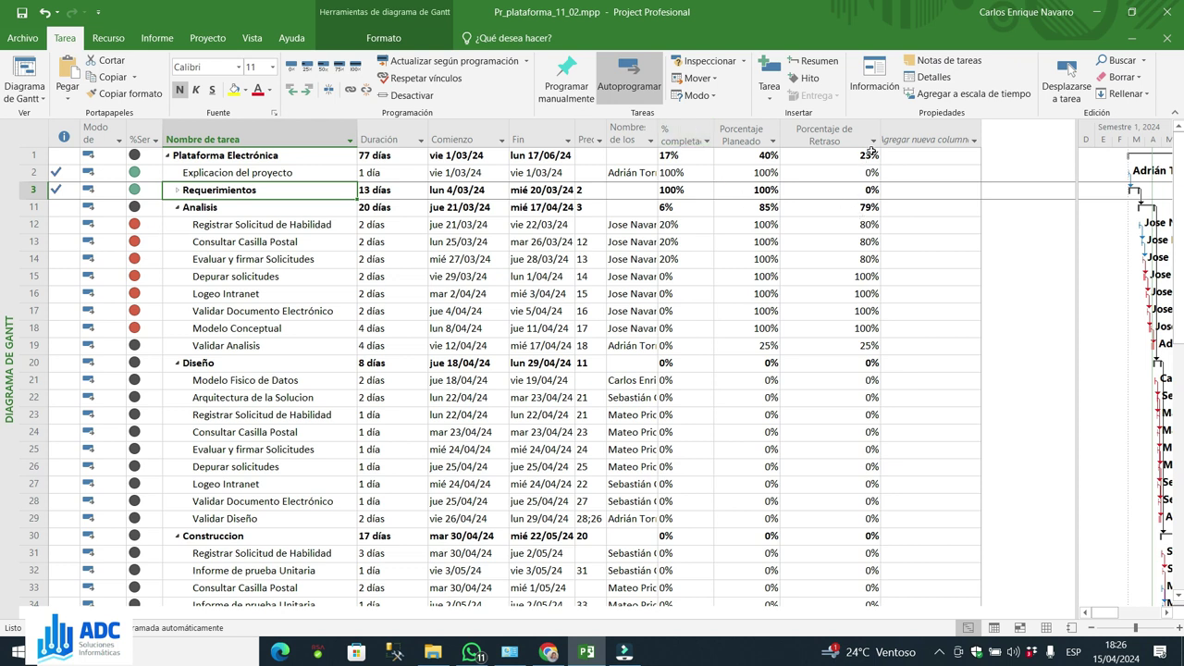
pyautogui.moveTo(881, 140); pyautogui.dragTo(865, 140)
pyautogui.click(802, 134)
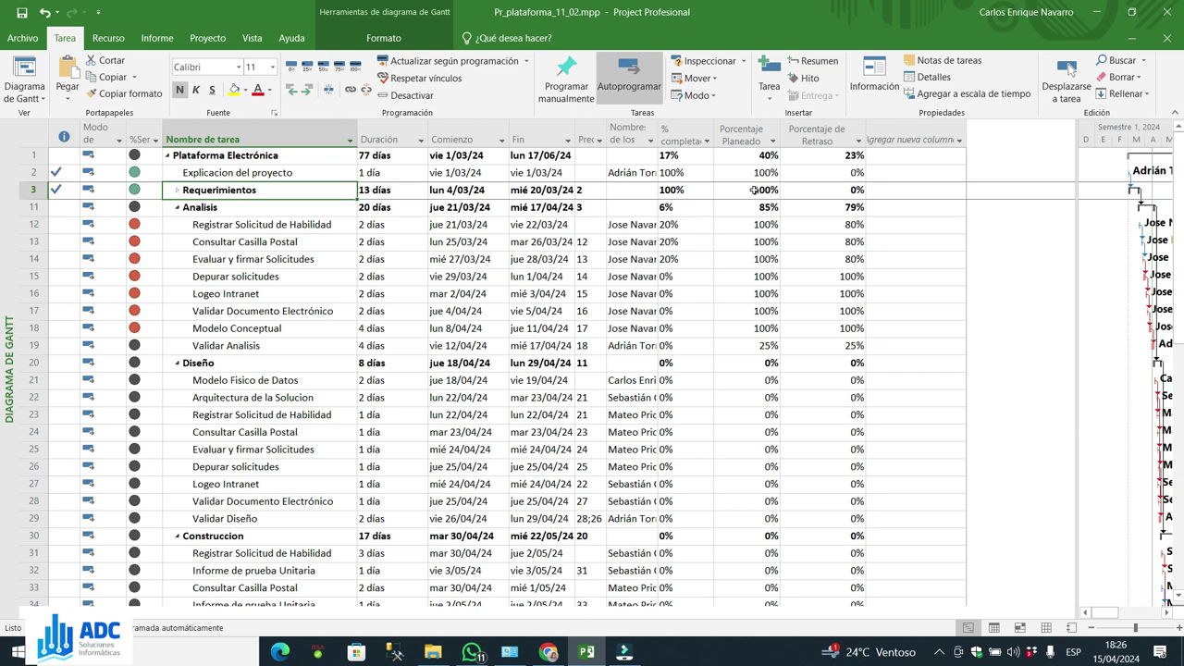